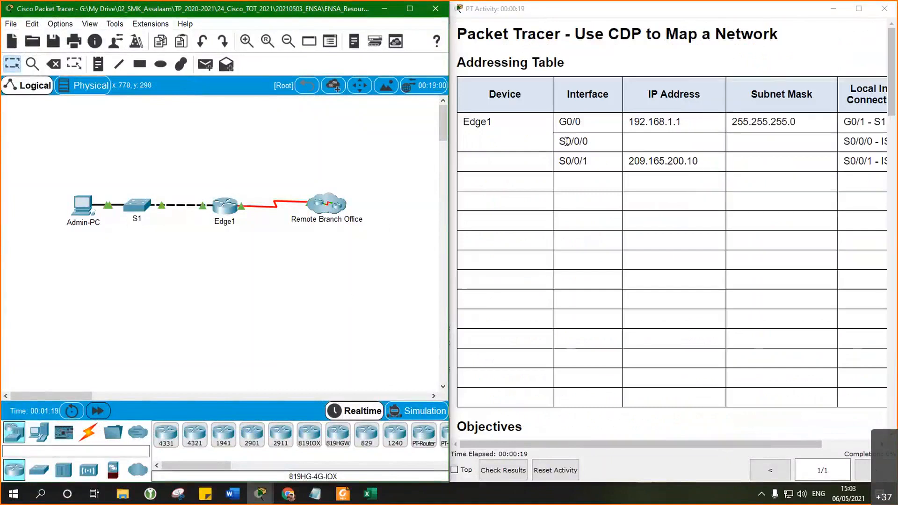
Read the activity's title, addressing table, objectives and opening scenario, and locate the Remote Branch Office in the topology
{"action": "scroll", "coordinate": [545, 136], "scroll_direction": "down", "scroll_amount": 2}
{"action": "scroll", "coordinate": [545, 136], "scroll_direction": "up", "scroll_amount": 2}
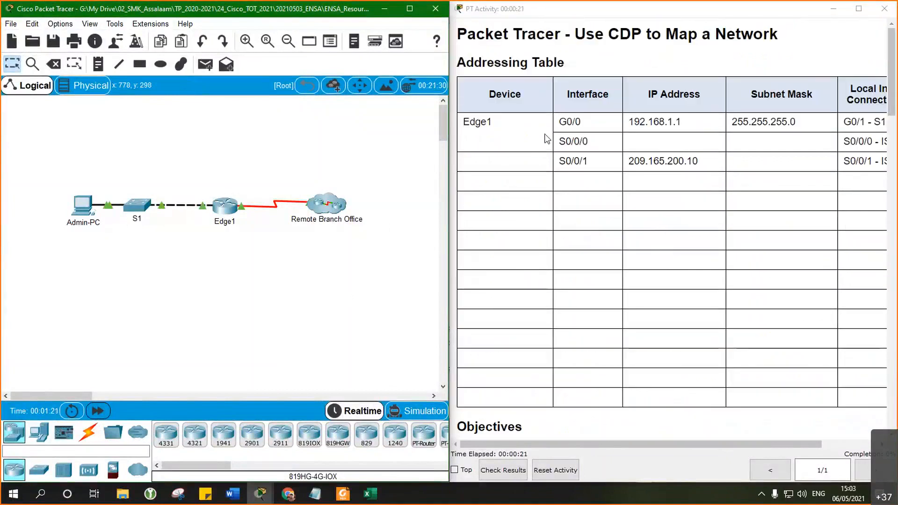
{"action": "left_click", "coordinate": [603, 34]}
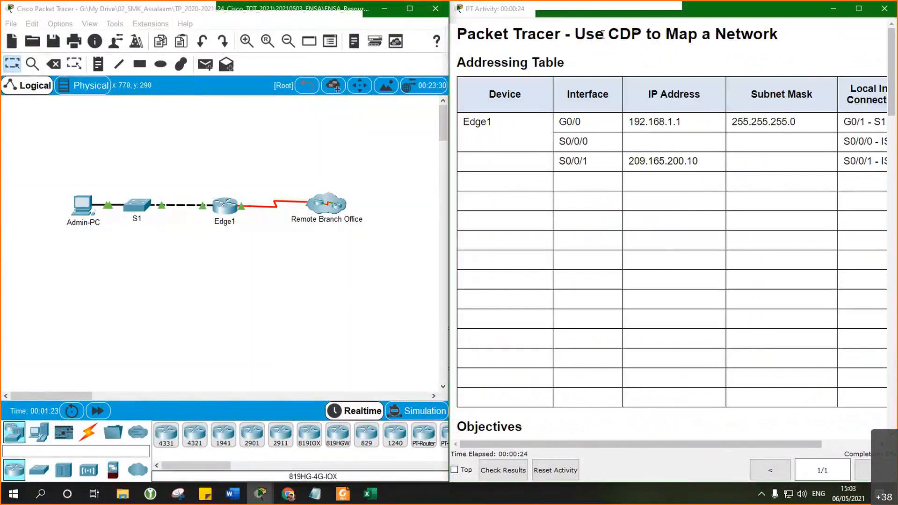
{"action": "left_click_drag", "start_coordinate": [603, 33], "coordinate": [775, 39]}
{"action": "scroll", "coordinate": [569, 196], "scroll_direction": "down", "scroll_amount": 3}
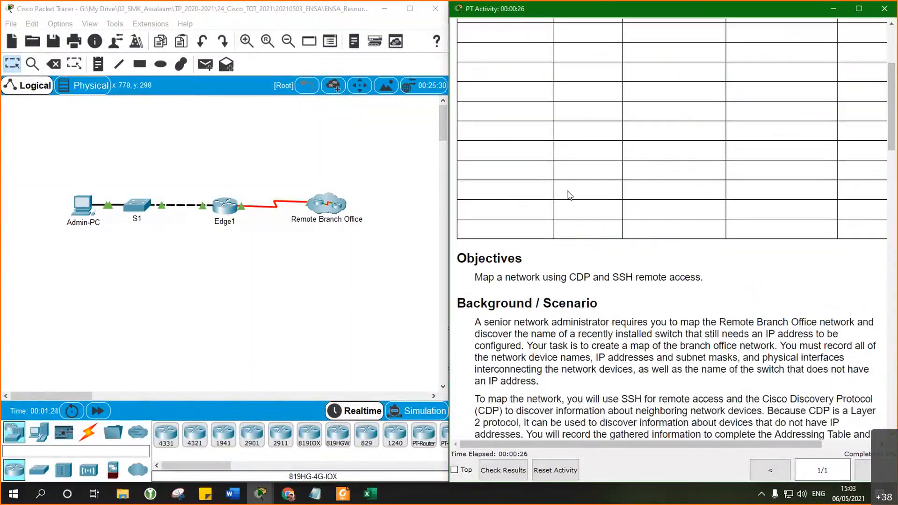
{"action": "scroll", "coordinate": [569, 195], "scroll_direction": "down", "scroll_amount": 5}
{"action": "scroll", "coordinate": [568, 193], "scroll_direction": "up", "scroll_amount": 3}
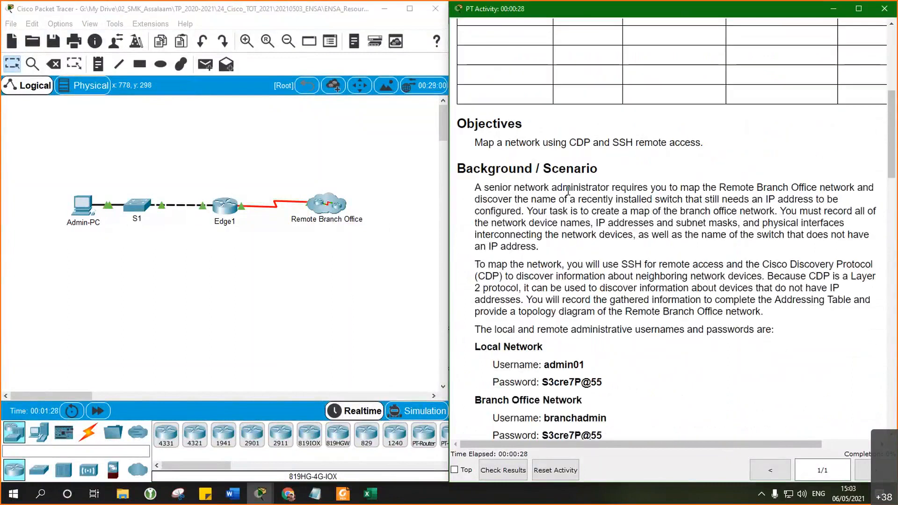
{"action": "scroll", "coordinate": [568, 191], "scroll_direction": "up", "scroll_amount": 1}
{"action": "scroll", "coordinate": [571, 198], "scroll_direction": "down", "scroll_amount": 1}
{"action": "scroll", "coordinate": [572, 206], "scroll_direction": "up", "scroll_amount": 2}
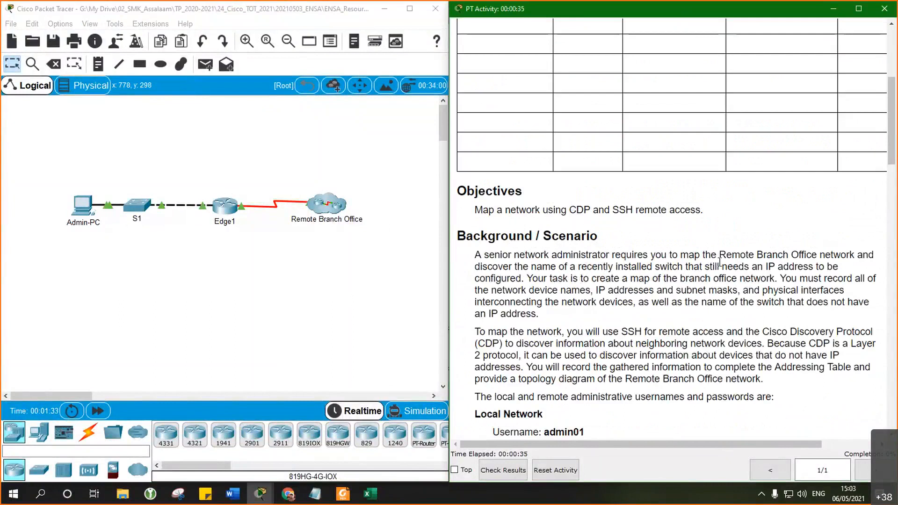
{"action": "left_click_drag", "start_coordinate": [720, 255], "coordinate": [817, 256]}
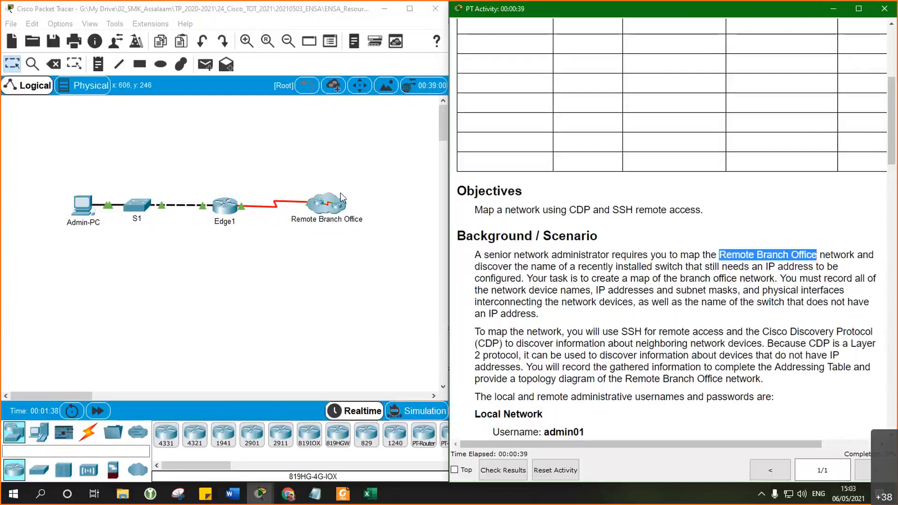
{"action": "left_click_drag", "start_coordinate": [276, 184], "coordinate": [364, 255]}
{"action": "left_click", "coordinate": [828, 258]}
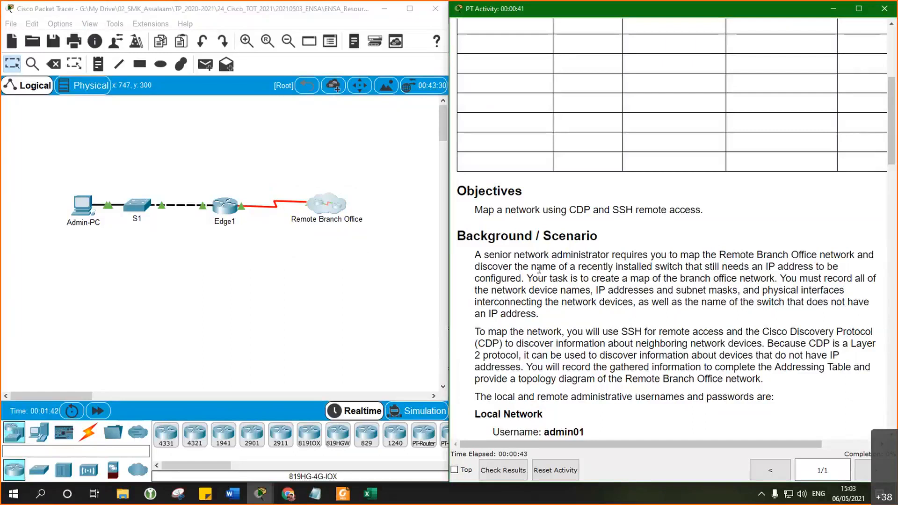
Review the scenario's mapping tasks, the use of SSH and CDP, the local network credentials and the first Part 1 instructions
{"action": "left_click_drag", "start_coordinate": [532, 268], "coordinate": [808, 277]}
{"action": "scroll", "coordinate": [690, 259], "scroll_direction": "down", "scroll_amount": 3}
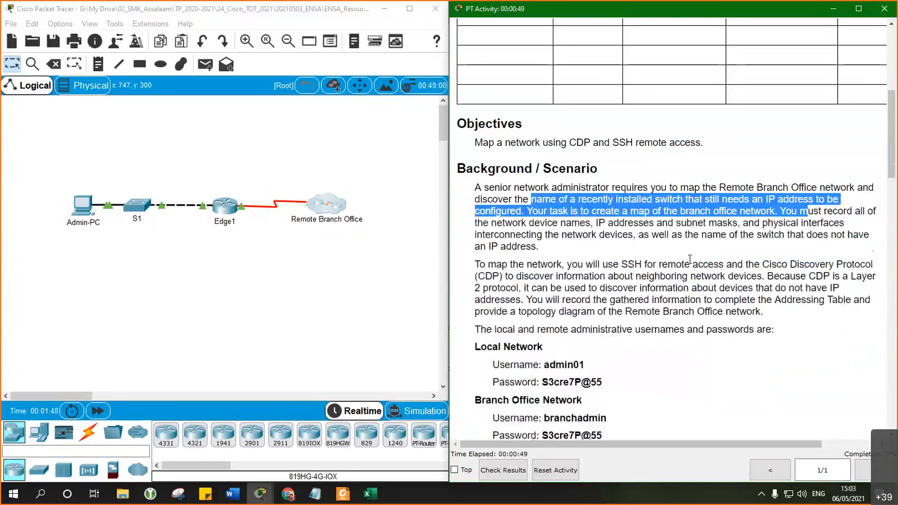
{"action": "left_click", "coordinate": [621, 267]}
{"action": "double_click", "coordinate": [621, 266]}
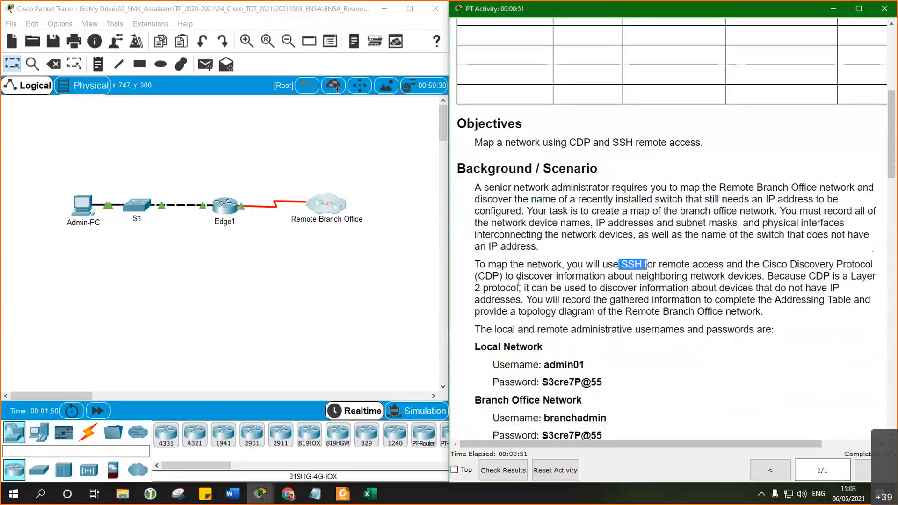
{"action": "left_click_drag", "start_coordinate": [485, 276], "coordinate": [525, 276]}
{"action": "scroll", "coordinate": [524, 276], "scroll_direction": "down", "scroll_amount": 2}
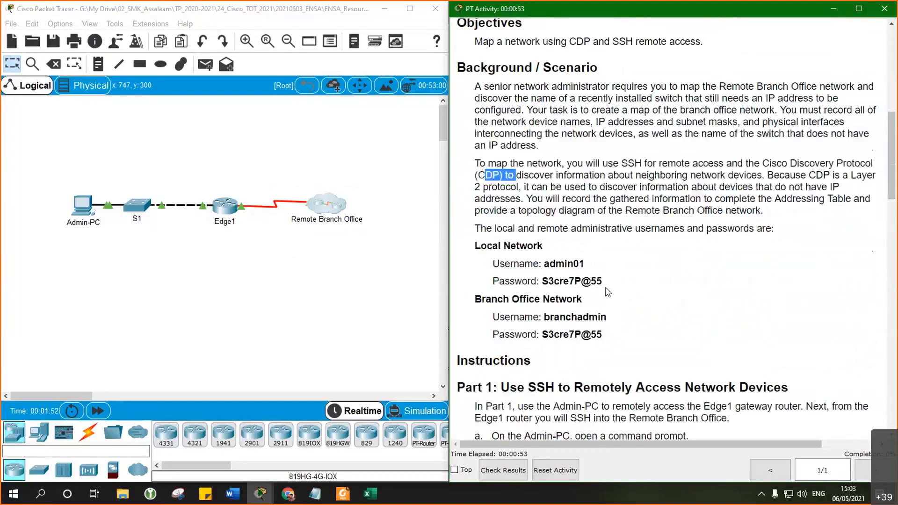
{"action": "left_click_drag", "start_coordinate": [493, 265], "coordinate": [609, 283]}
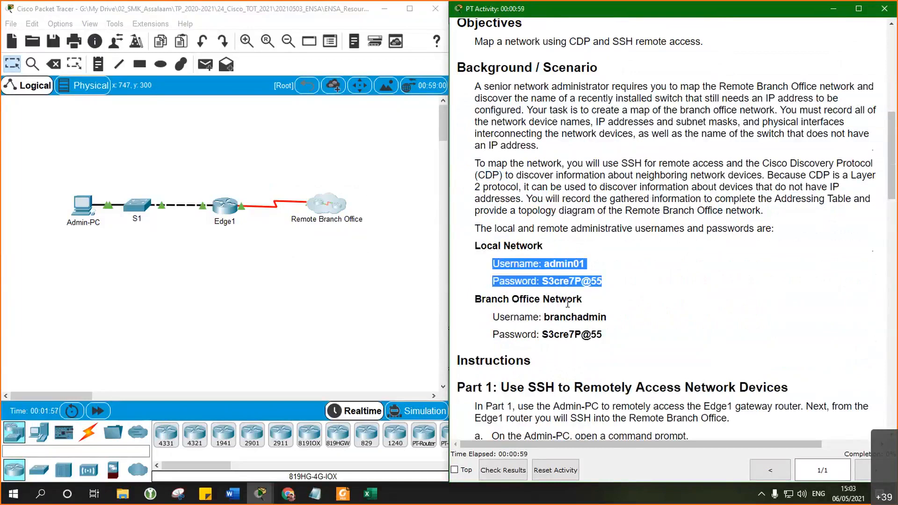
{"action": "scroll", "coordinate": [567, 303], "scroll_direction": "down", "scroll_amount": 6}
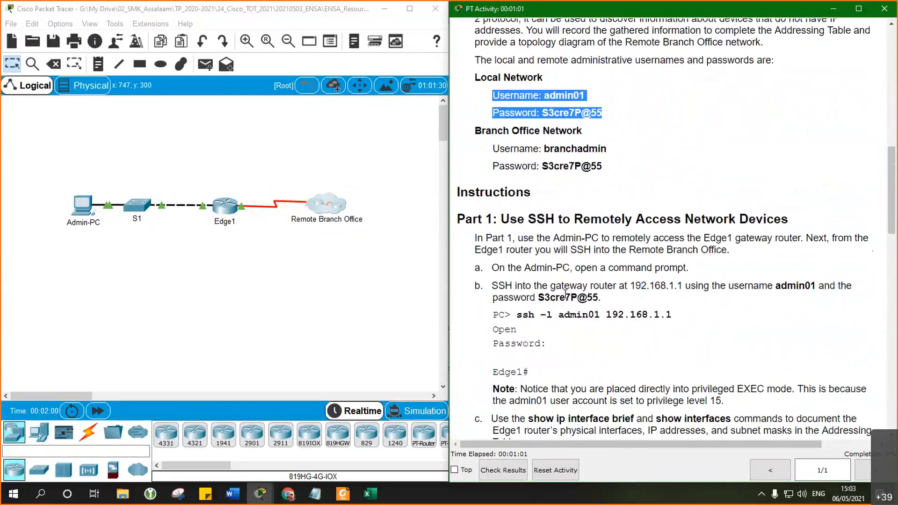
{"action": "scroll", "coordinate": [496, 228], "scroll_direction": "down", "scroll_amount": 1}
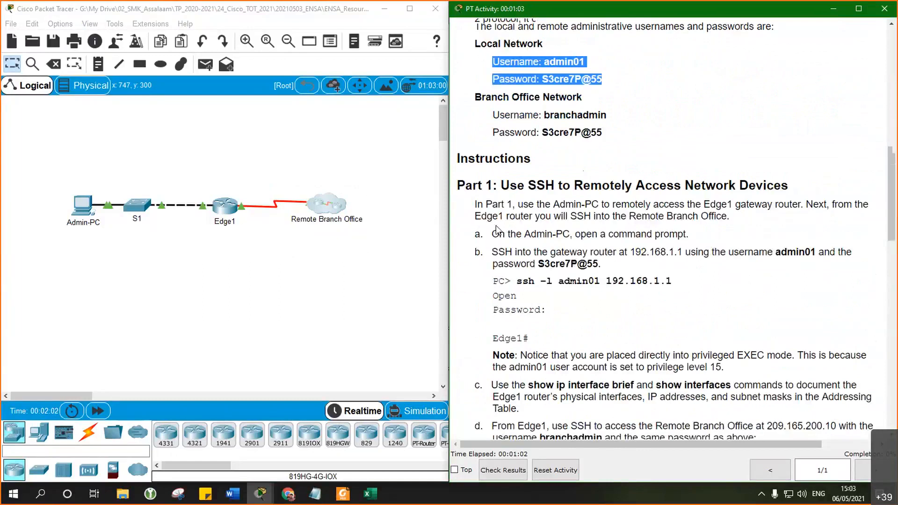
{"action": "scroll", "coordinate": [526, 264], "scroll_direction": "up", "scroll_amount": 1}
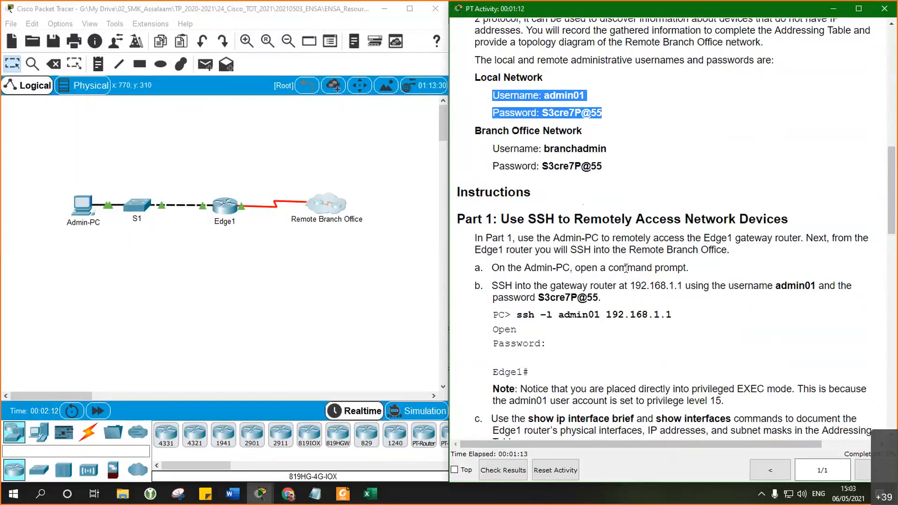
Open the command prompt on Admin-PC and widen its window
{"action": "left_click", "coordinate": [83, 214]}
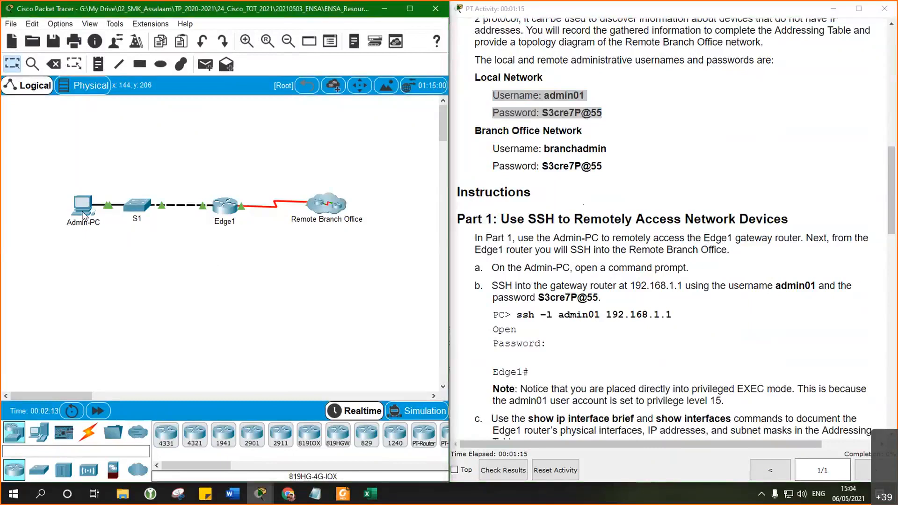
{"action": "left_click", "coordinate": [82, 214]}
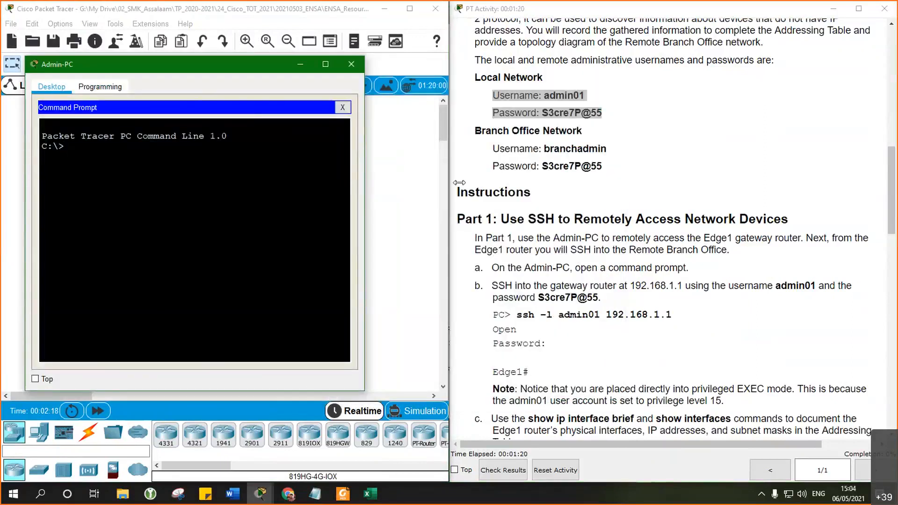
{"action": "left_click_drag", "start_coordinate": [459, 183], "coordinate": [459, 183]}
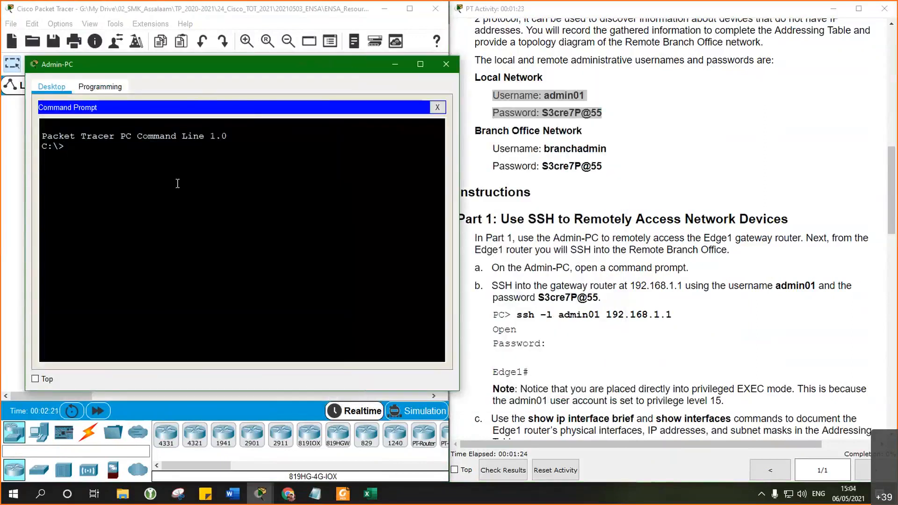
Start an SSH session from Admin-PC to the gateway router with the command "ssh -l admin01 192.168.1.1"
{"action": "left_click", "coordinate": [519, 315]}
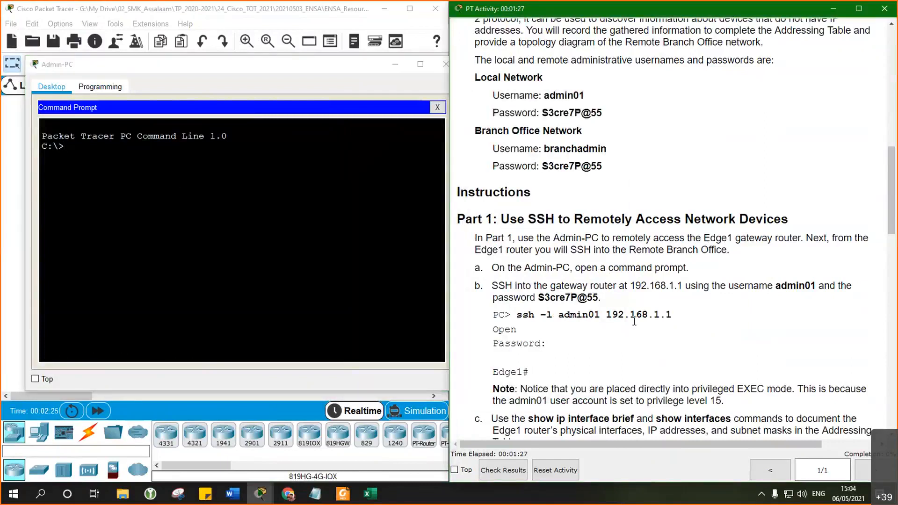
{"action": "left_click_drag", "start_coordinate": [635, 321], "coordinate": [676, 325]}
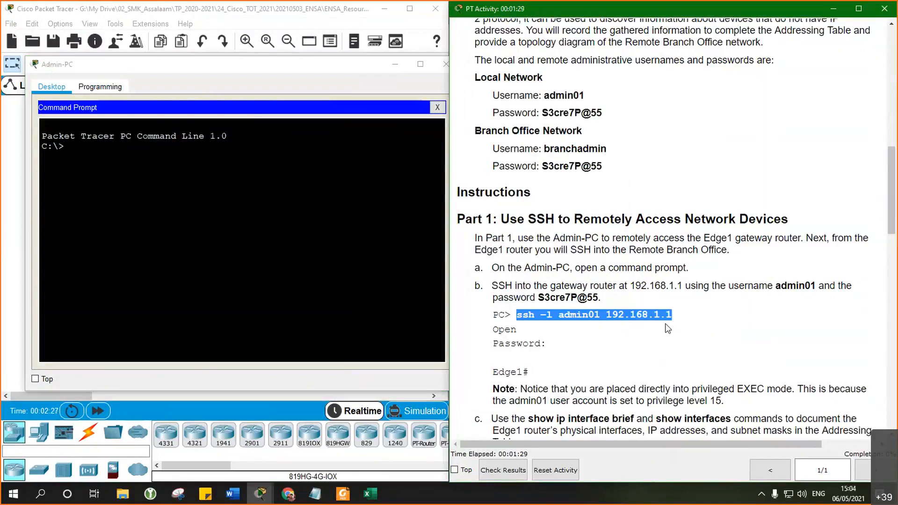
{"action": "right_click", "coordinate": [123, 176]}
{"action": "left_click", "coordinate": [140, 182]}
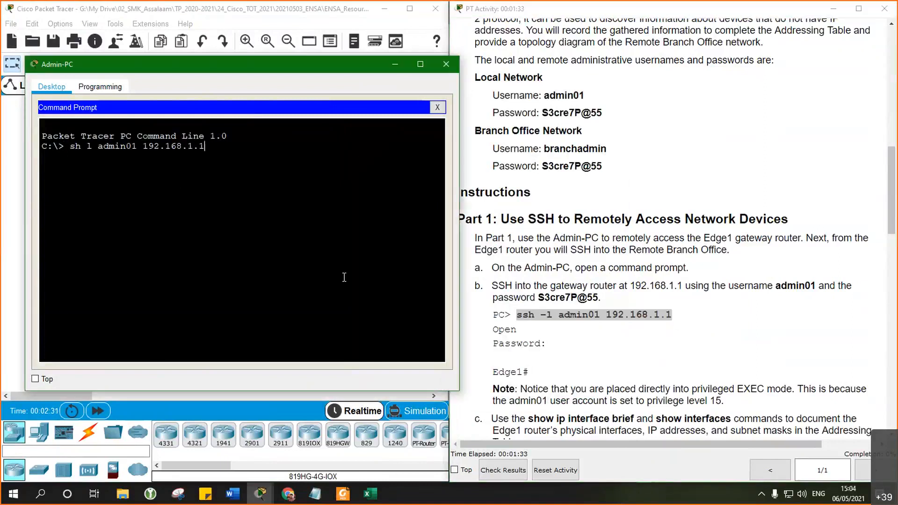
{"action": "key", "text": "Return"}
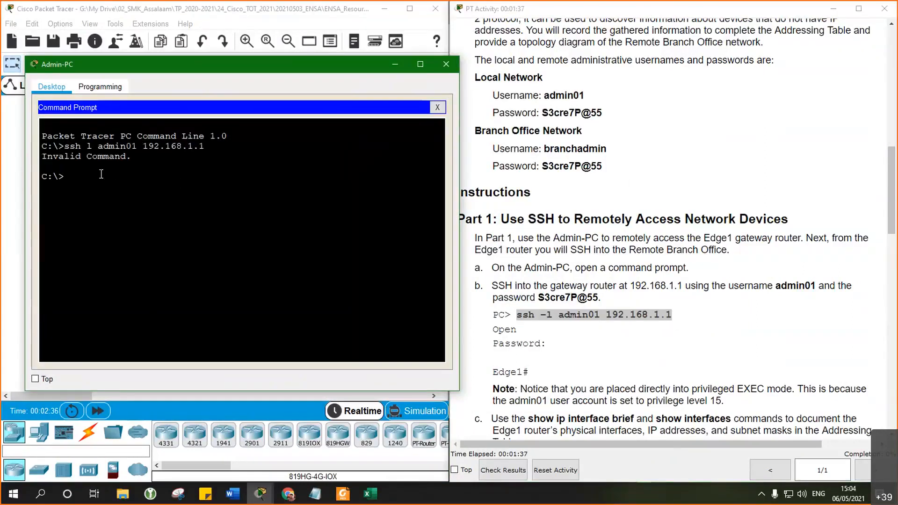
{"action": "key", "text": "Up"}
{"action": "type", "text": "-"}
{"action": "key", "text": "Return"}
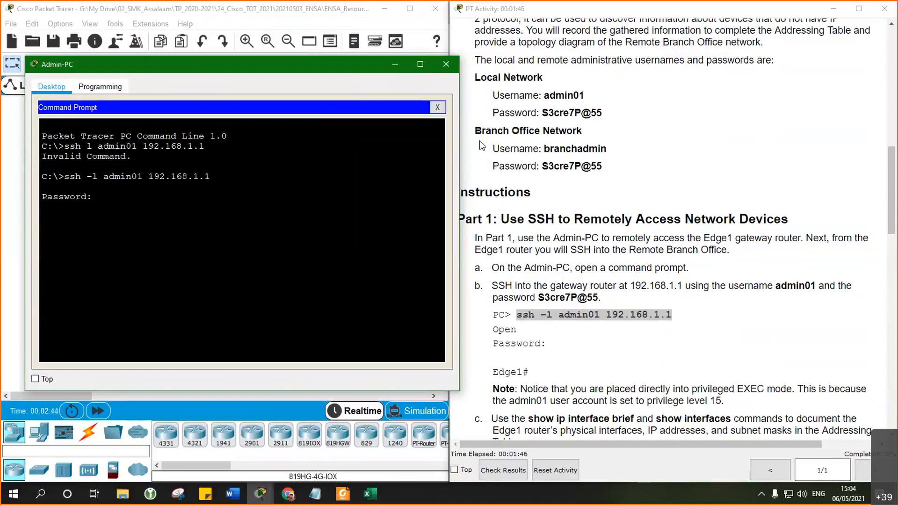
Copy the local network password from the instructions and submit it at the SSH password prompt to log in to Edge1
{"action": "left_click_drag", "start_coordinate": [542, 113], "coordinate": [602, 114]}
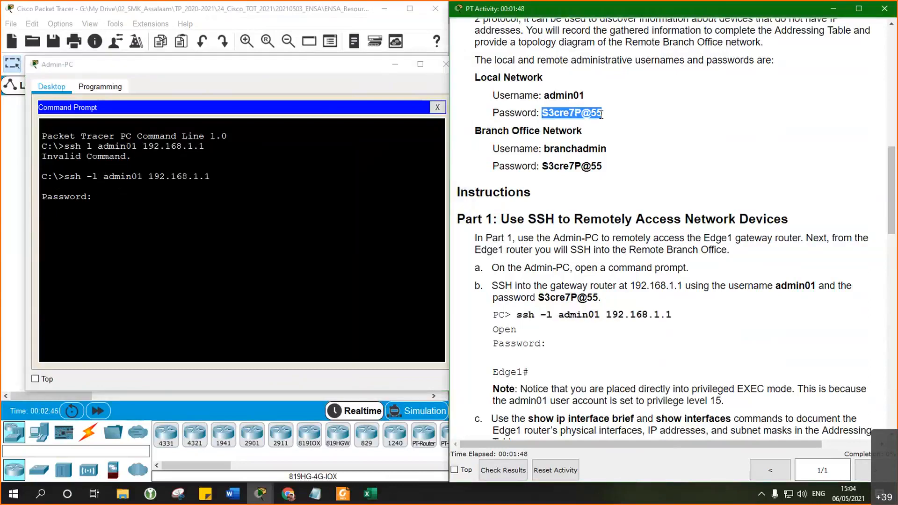
{"action": "key", "text": "ctrl+c"}
{"action": "right_click", "coordinate": [126, 197]}
{"action": "left_click", "coordinate": [129, 215]}
{"action": "key", "text": "Return"}
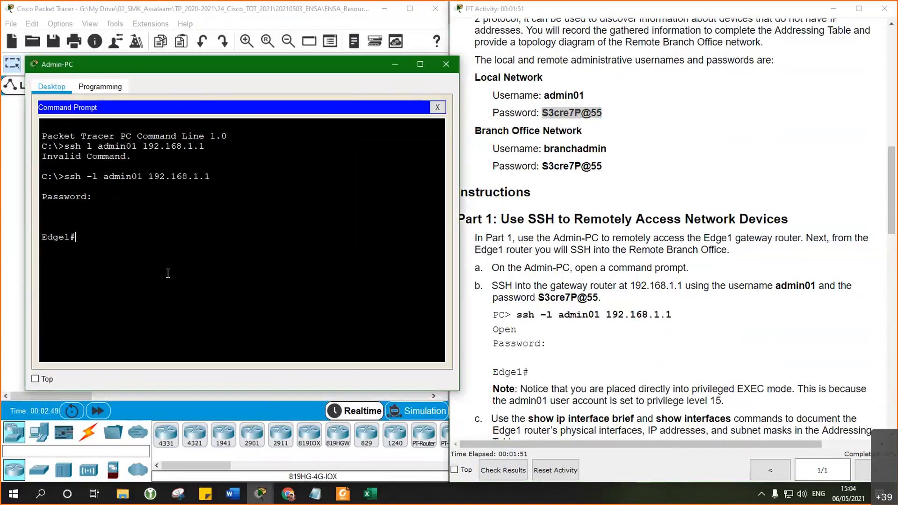
Read the note on the account's privilege level and the instruction on documenting Edge1's interfaces with the show commands
{"action": "left_click", "coordinate": [593, 348]}
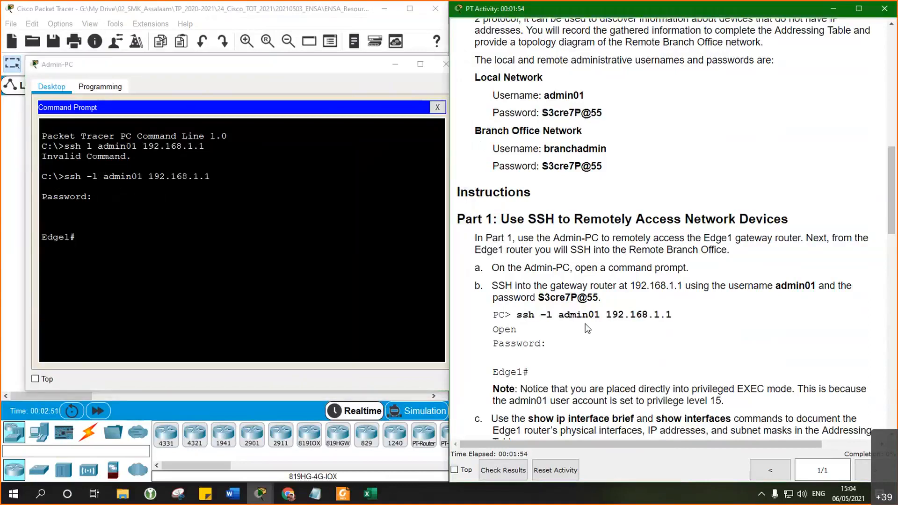
{"action": "scroll", "coordinate": [603, 322], "scroll_direction": "down", "scroll_amount": 2}
{"action": "scroll", "coordinate": [604, 318], "scroll_direction": "down", "scroll_amount": 1}
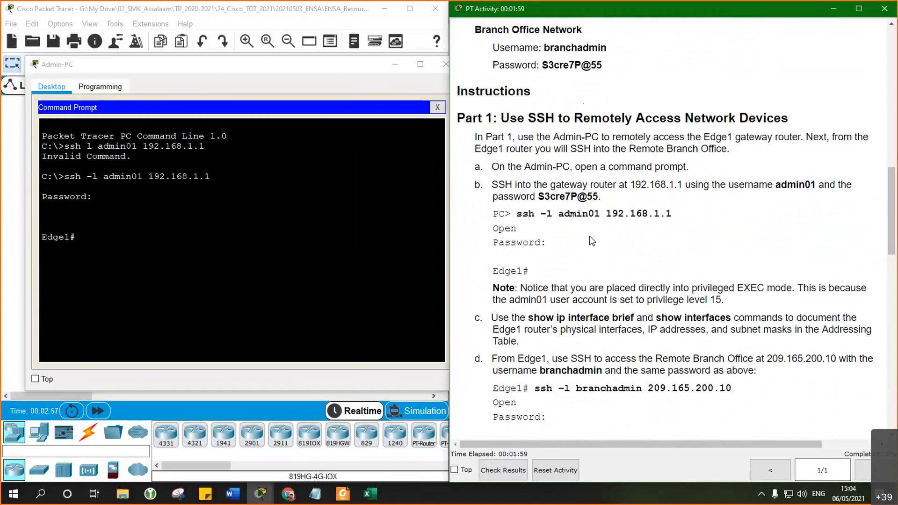
{"action": "scroll", "coordinate": [590, 240], "scroll_direction": "down", "scroll_amount": 1}
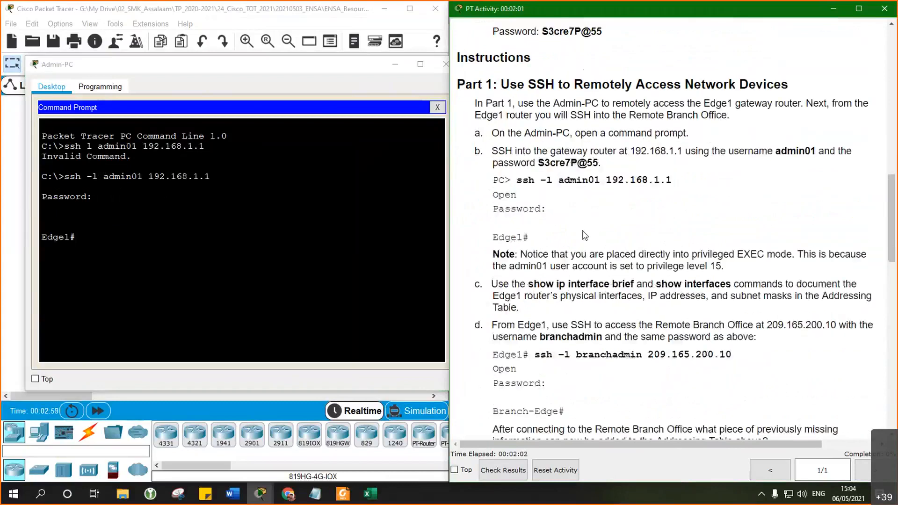
{"action": "scroll", "coordinate": [584, 236], "scroll_direction": "down", "scroll_amount": 1}
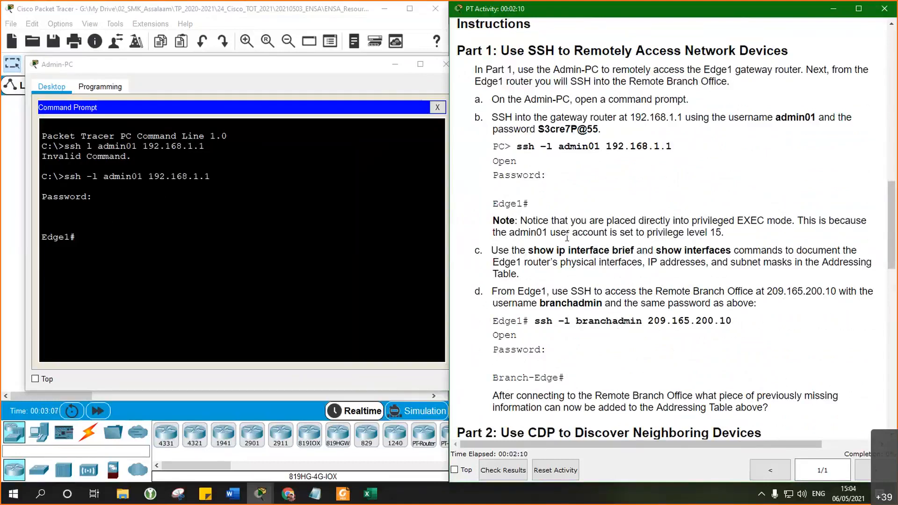
{"action": "left_click_drag", "start_coordinate": [647, 232], "coordinate": [721, 236]}
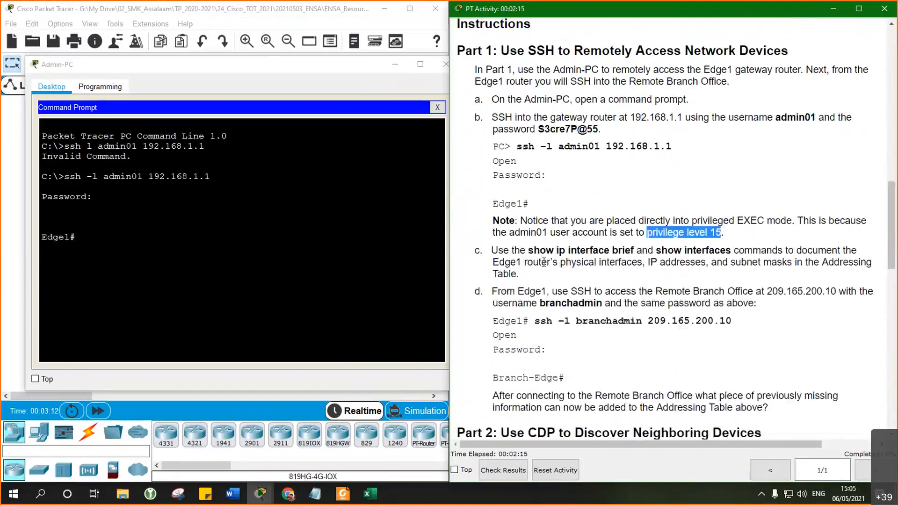
{"action": "left_click_drag", "start_coordinate": [527, 251], "coordinate": [698, 256]}
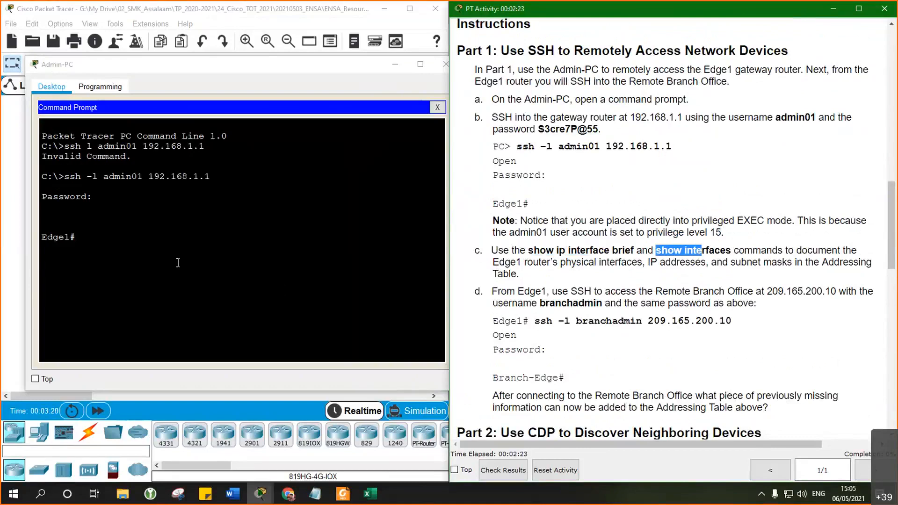
Run "sh ip int br" on Edge1 and widen the Admin-PC window to fit the interface summary
{"action": "left_click", "coordinate": [160, 246]}
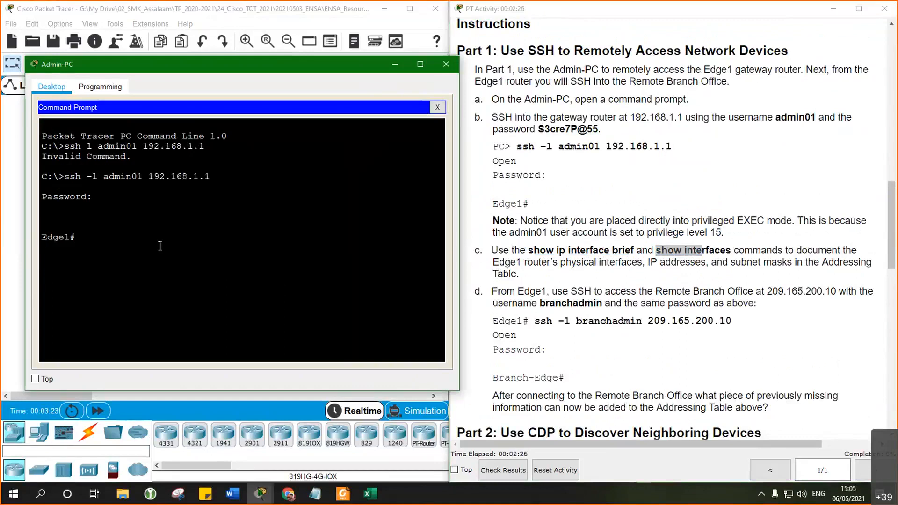
{"action": "type", "text": "sh ip int br"}
{"action": "key", "text": "Return"}
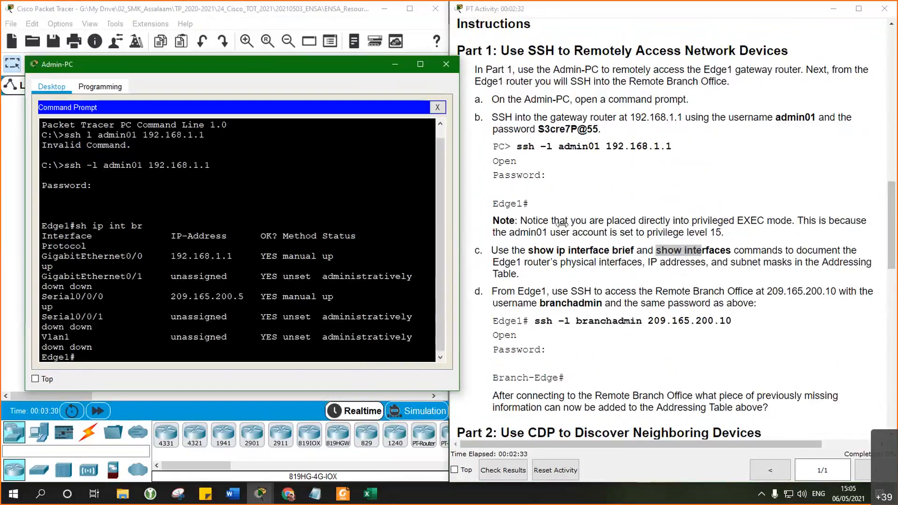
{"action": "left_click_drag", "start_coordinate": [458, 224], "coordinate": [596, 224]}
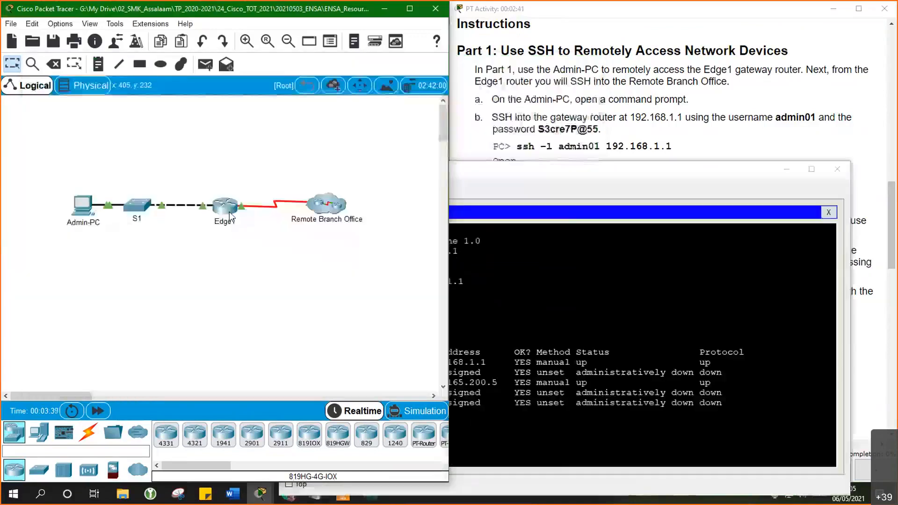
Switch to the Excel addressing table and compare Edge1's G0/0 and S0/0/0 entries with the router's interface summary
{"action": "mouse_move", "coordinate": [229, 214]}
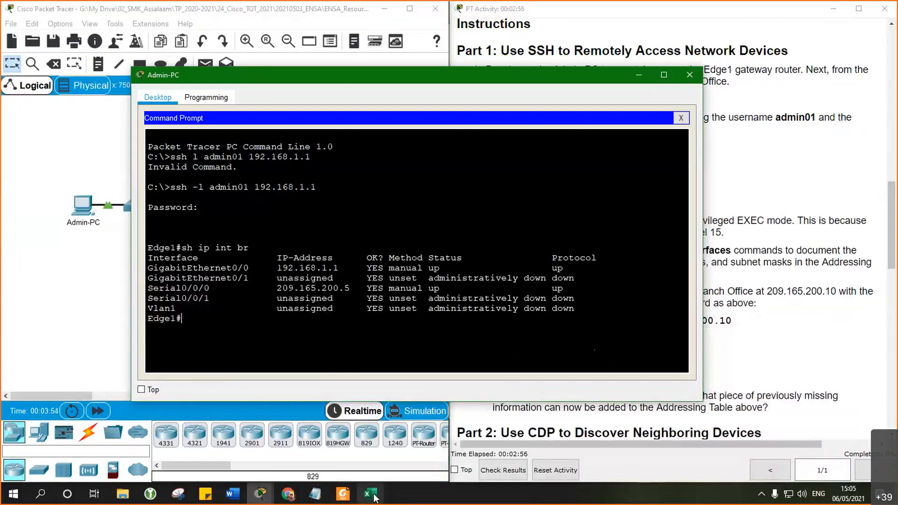
{"action": "mouse_move", "coordinate": [371, 499]}
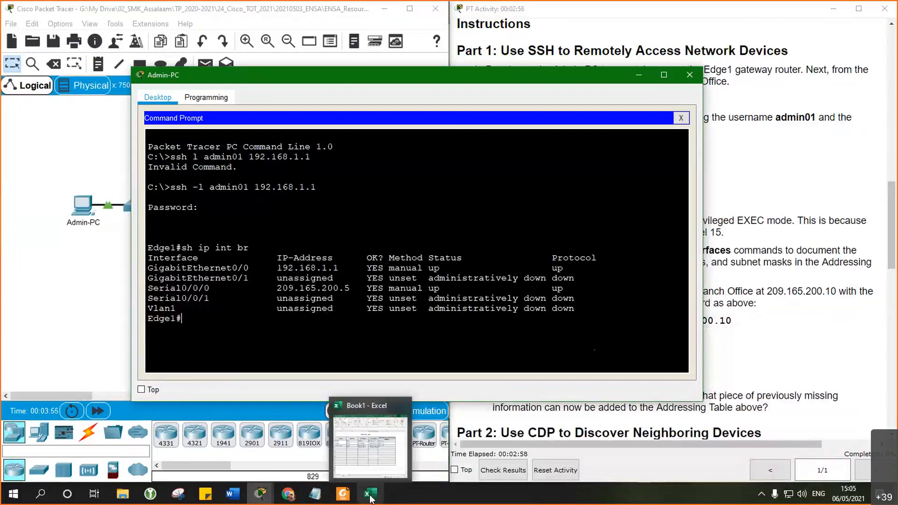
{"action": "left_click", "coordinate": [371, 498]}
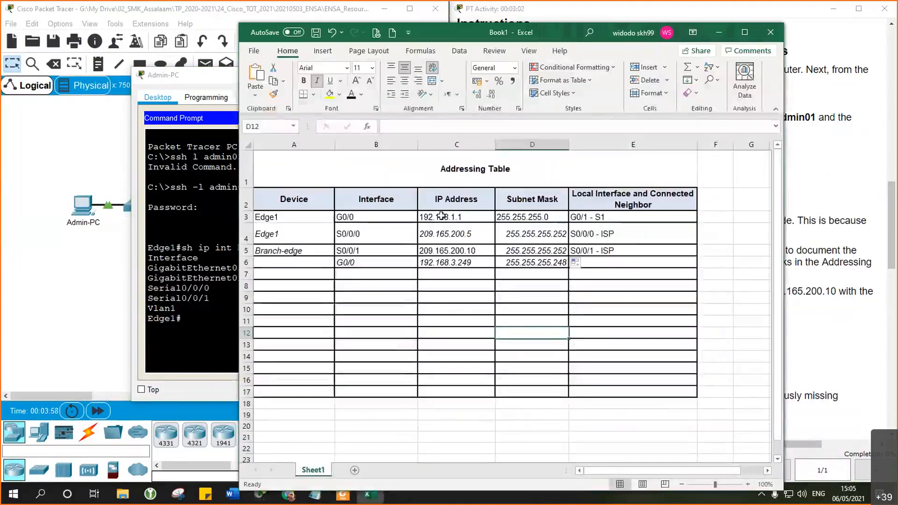
{"action": "left_click", "coordinate": [442, 217]}
{"action": "left_click", "coordinate": [518, 217]}
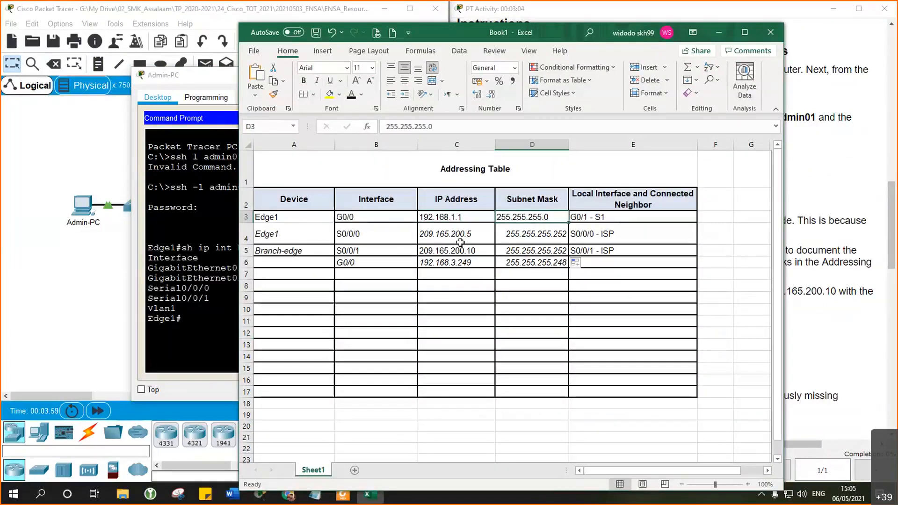
{"action": "left_click", "coordinate": [460, 243]}
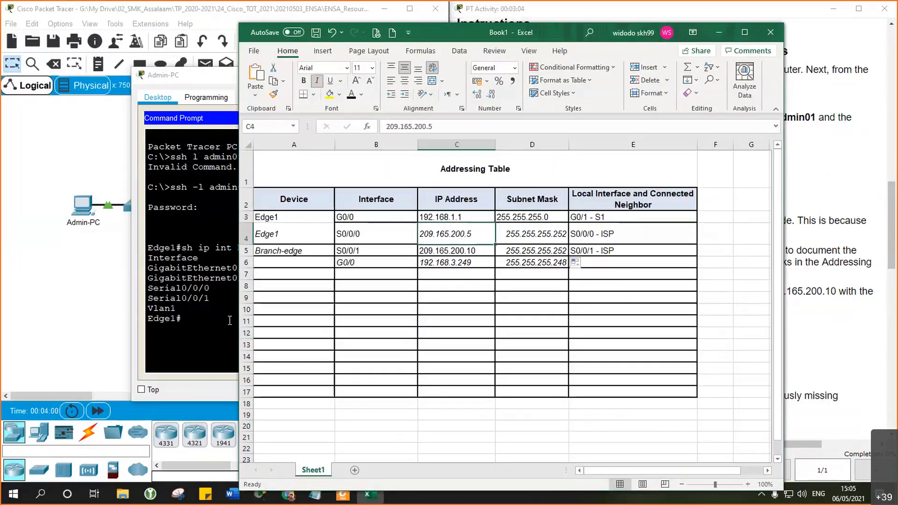
{"action": "left_click", "coordinate": [205, 330]}
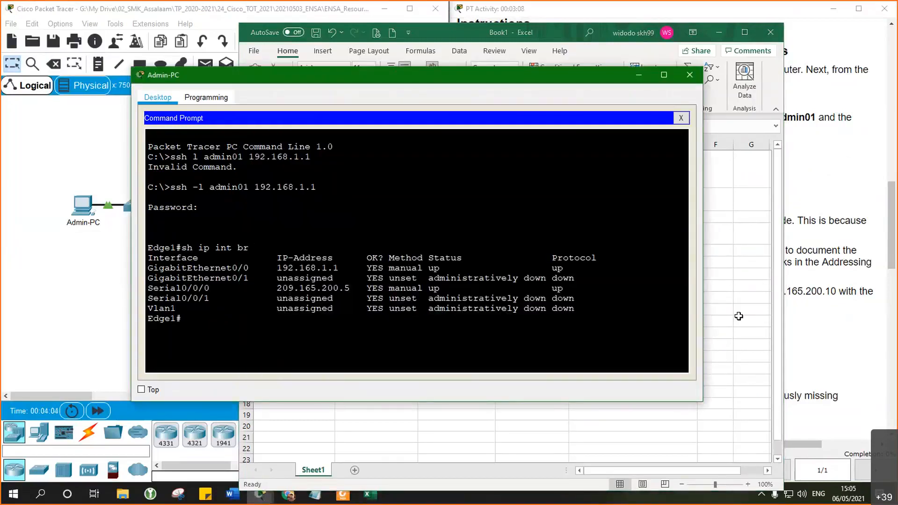
{"action": "left_click", "coordinate": [739, 316]}
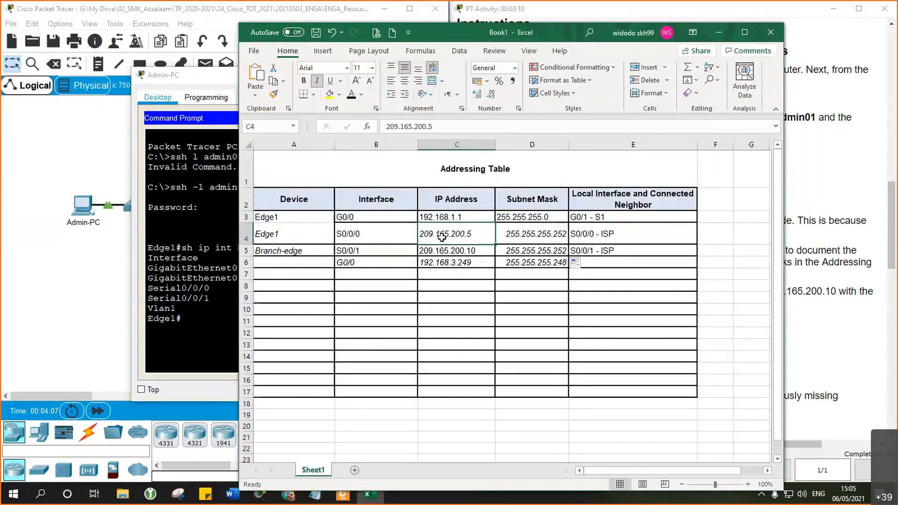
Run "sh int s0/0/0" on Edge1 and check the prefix length of the interface's internet address
{"action": "left_click", "coordinate": [204, 324]}
{"action": "type", "text": "sh"}
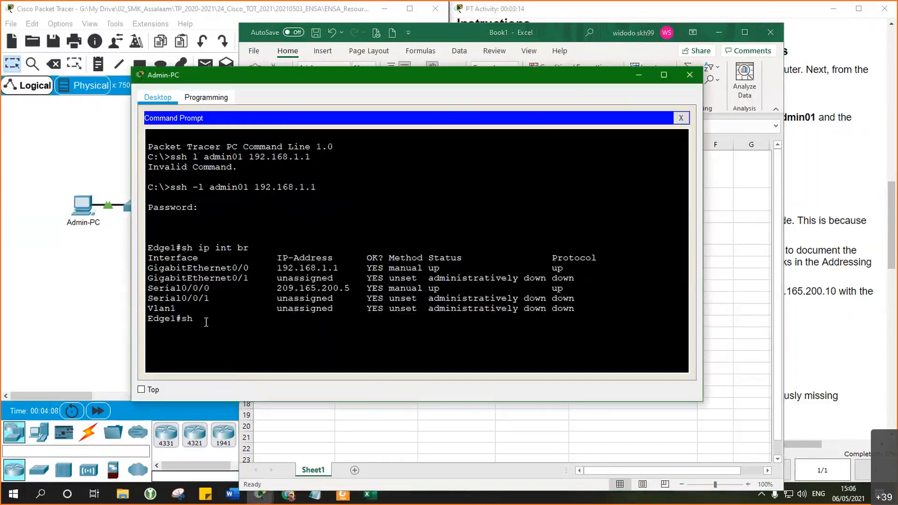
{"action": "type", "text": " int s0/0/0"}
{"action": "key", "text": "Return"}
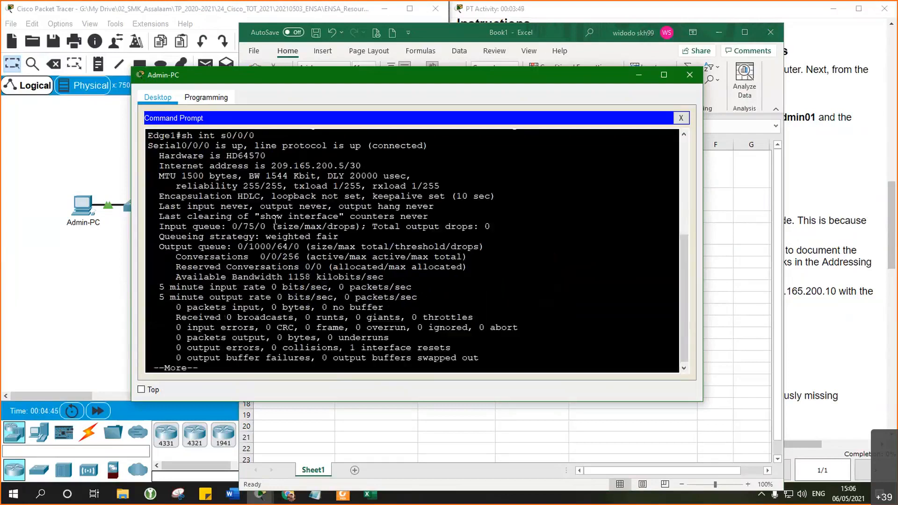
{"action": "left_click_drag", "start_coordinate": [347, 166], "coordinate": [361, 166]}
Left-align Edge1's S0/0/0 subnet mask in the Excel addressing table, reduce that row's height, and put both the Admin-PC and Excel windows away
{"action": "left_click", "coordinate": [639, 75]}
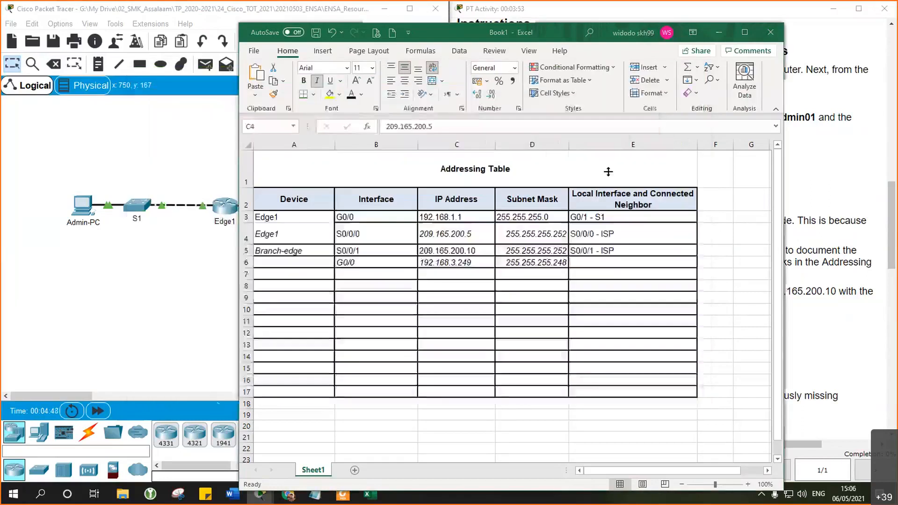
{"action": "left_click", "coordinate": [529, 232]}
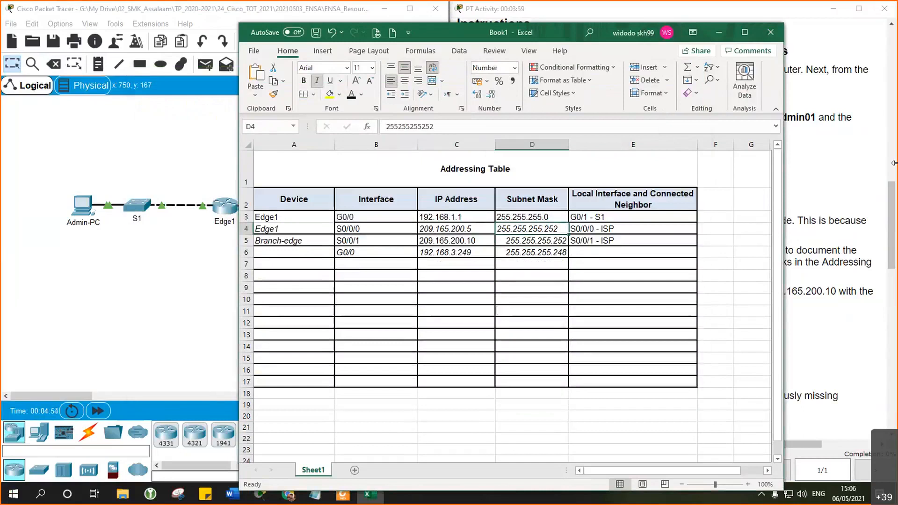
{"action": "left_click", "coordinate": [723, 37]}
Read the instructions on documenting Edge1 in the Addressing Table and on reaching the Remote Branch Office over SSH
{"action": "left_click", "coordinate": [504, 269]}
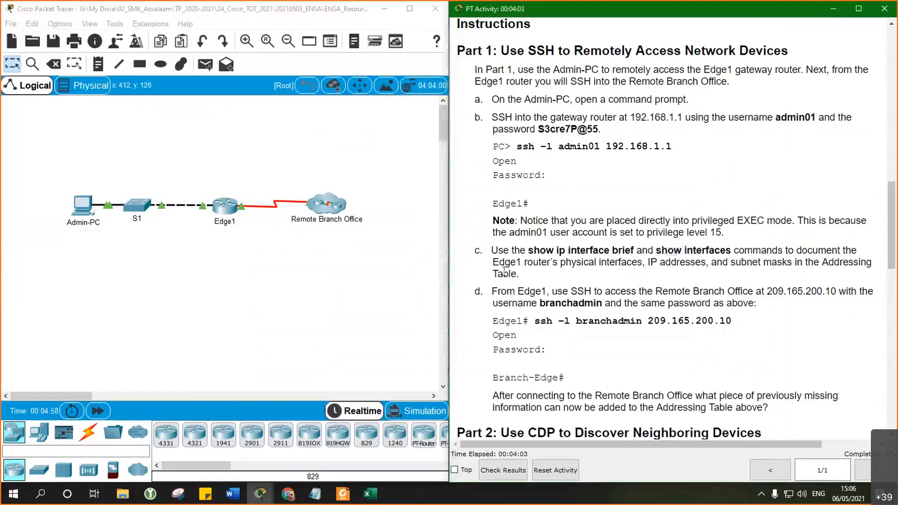
{"action": "left_click_drag", "start_coordinate": [496, 274], "coordinate": [530, 275]}
{"action": "scroll", "coordinate": [530, 276], "scroll_direction": "down", "scroll_amount": 1}
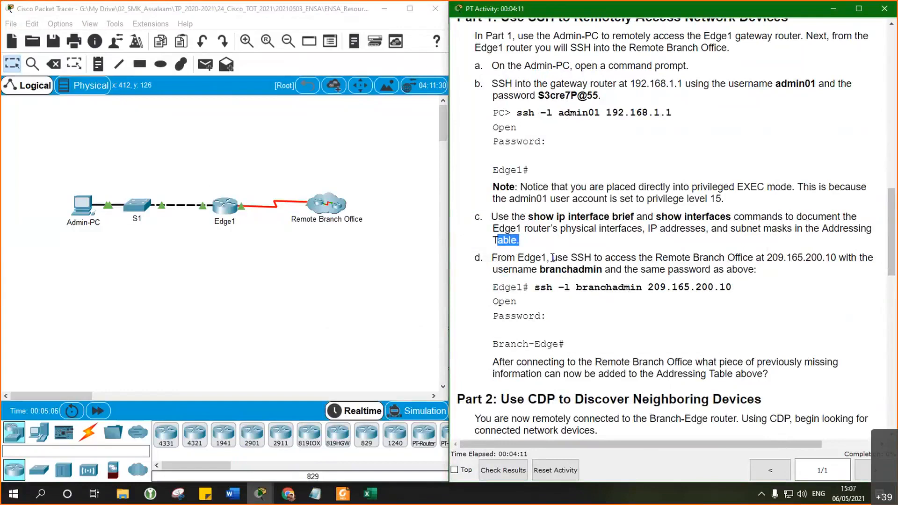
{"action": "left_click_drag", "start_coordinate": [492, 258], "coordinate": [835, 261]}
{"action": "left_click", "coordinate": [771, 261]}
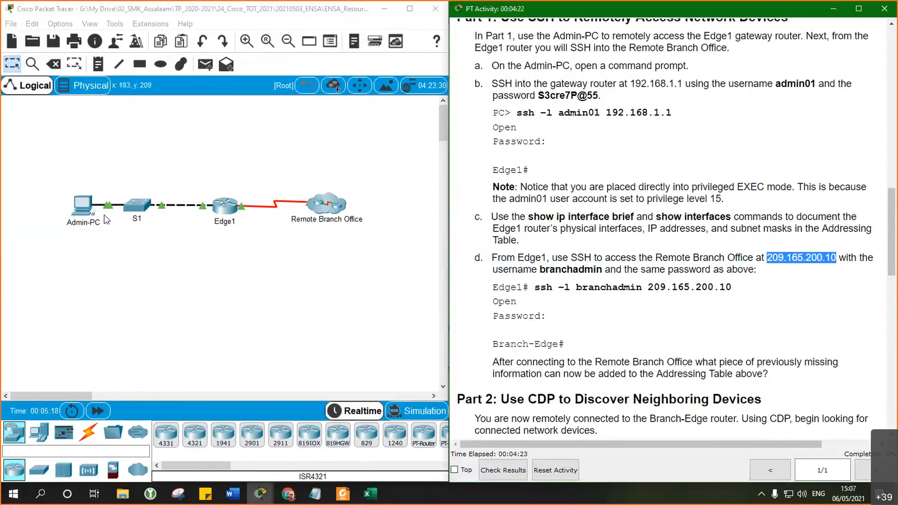
Bring back the Admin-PC command prompt and page through the remaining interface output to return to the Edge1 prompt
{"action": "left_click", "coordinate": [261, 494]}
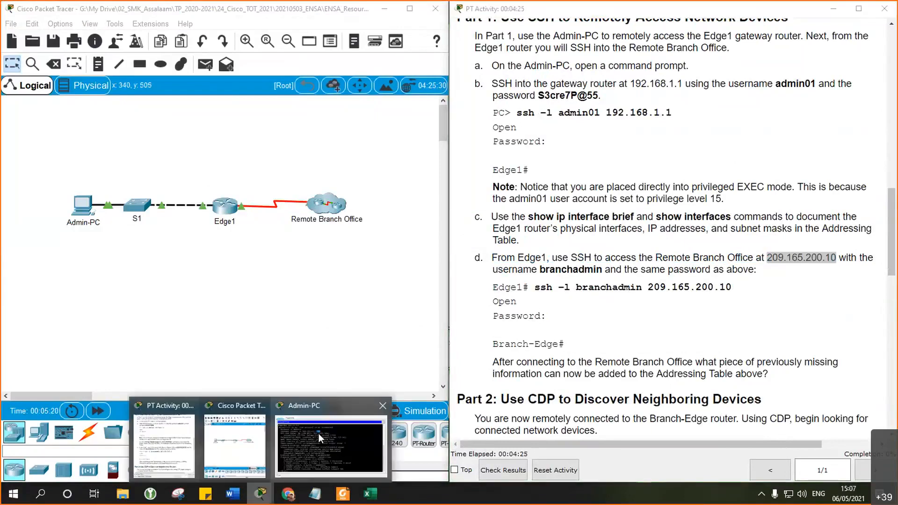
{"action": "left_click", "coordinate": [318, 434]}
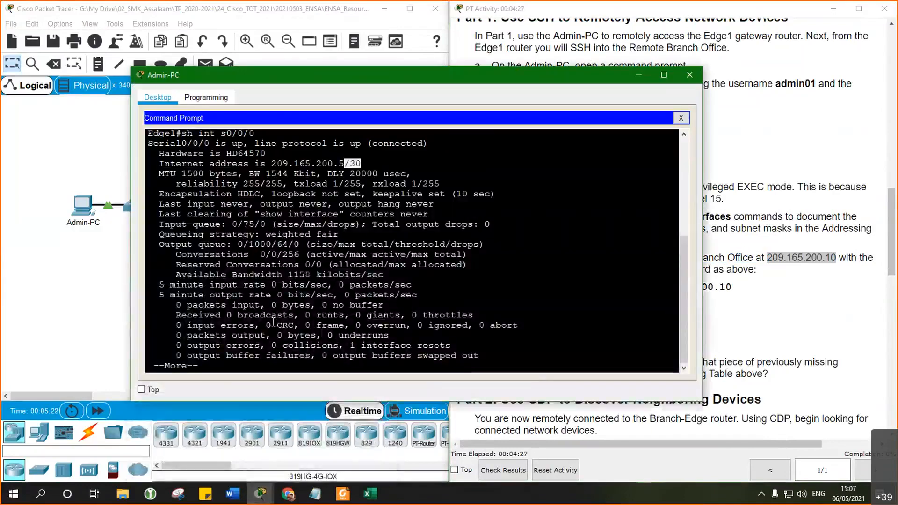
{"action": "left_click", "coordinate": [253, 314]}
{"action": "key", "text": "space"}
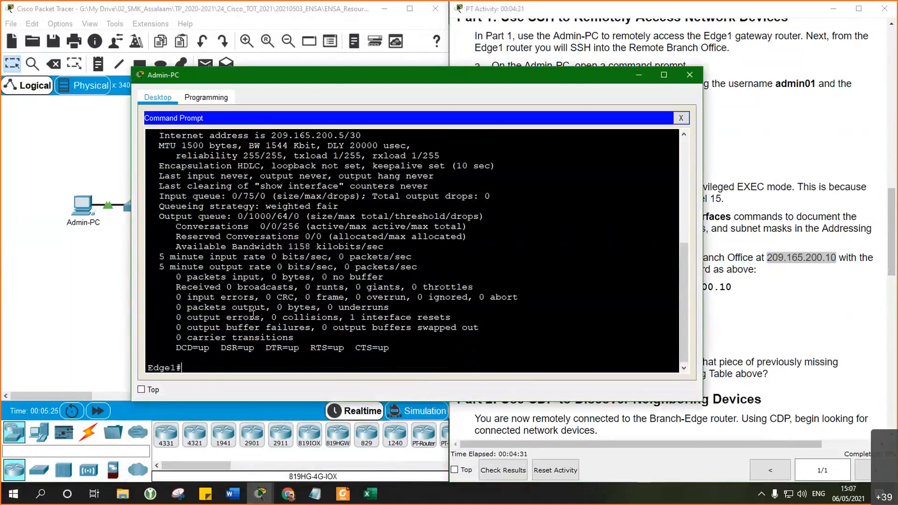
{"action": "key", "text": "Return"}
{"action": "key", "text": "Return"}
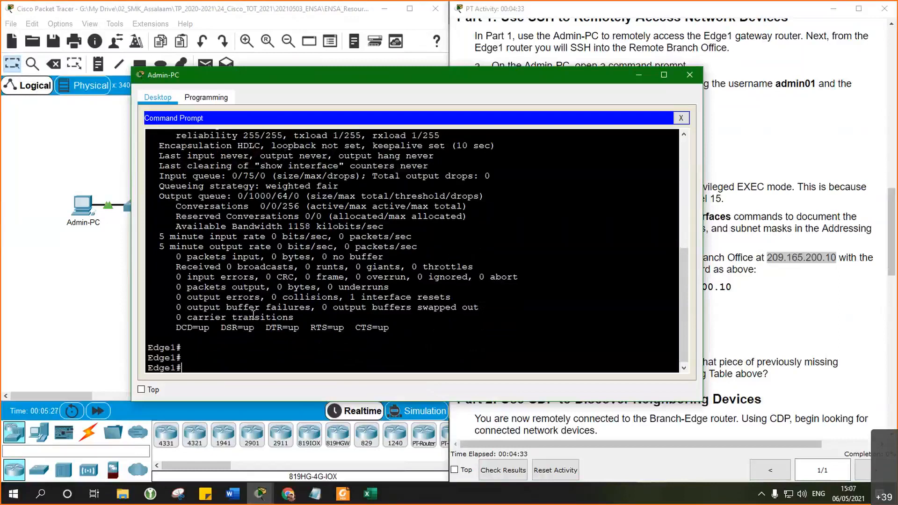
Start an SSH session from Edge1 to the branch router with "ssh -l branchadmin 209.165.200.10", copying the username and address from the instructions
{"action": "type", "text": "ssh -l"}
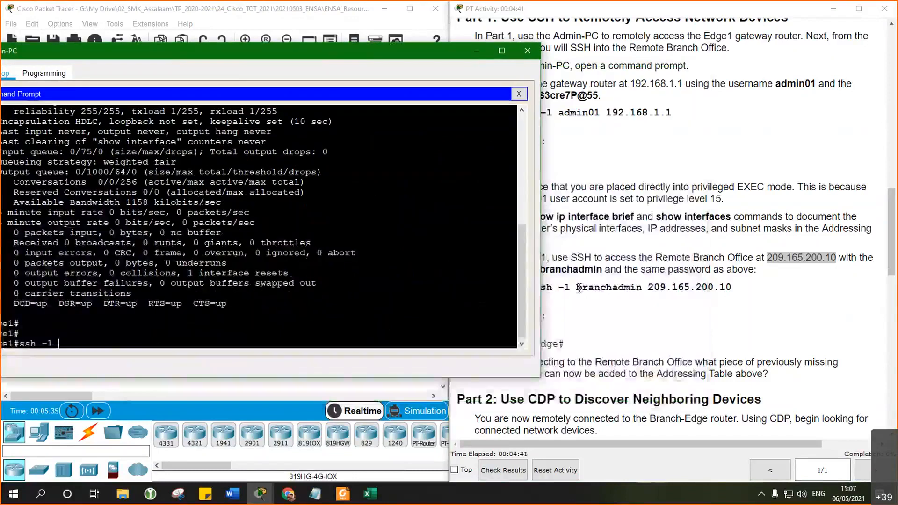
{"action": "left_click_drag", "start_coordinate": [576, 287], "coordinate": [744, 294]}
{"action": "key", "text": "ctrl+c"}
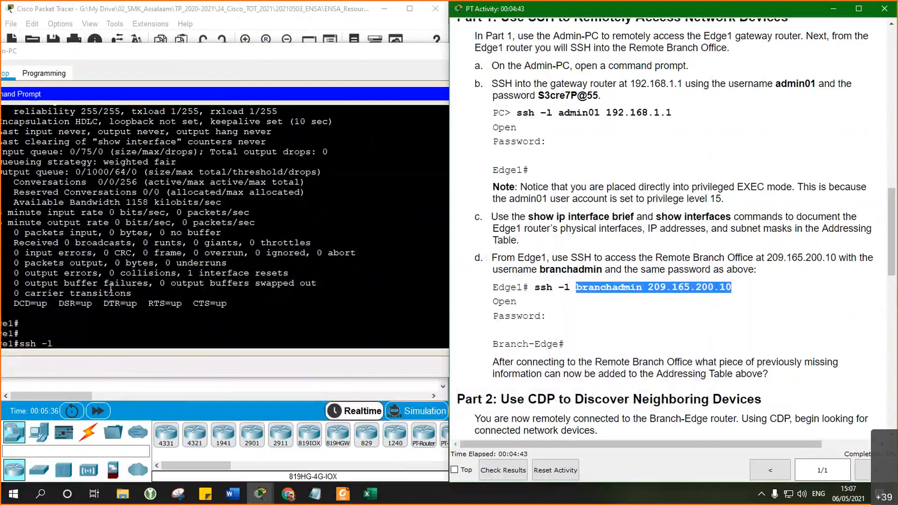
{"action": "right_click", "coordinate": [117, 350]}
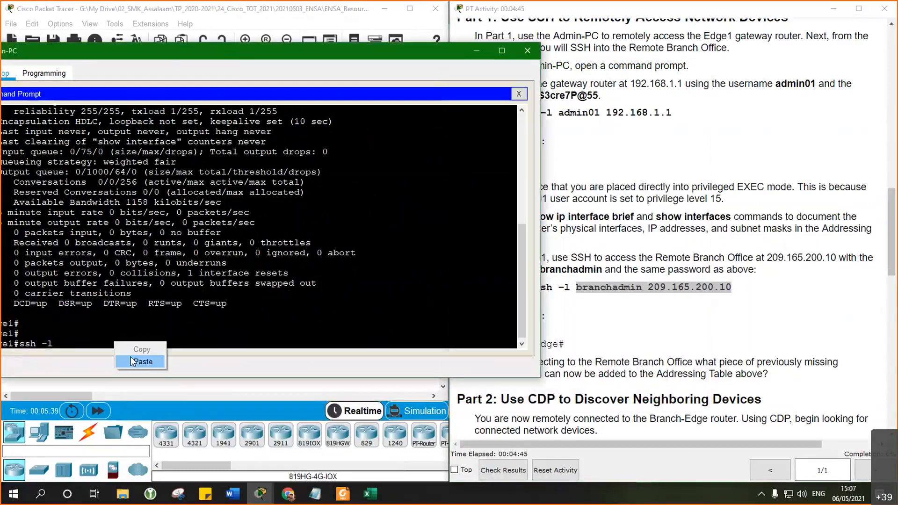
{"action": "left_click", "coordinate": [130, 356]}
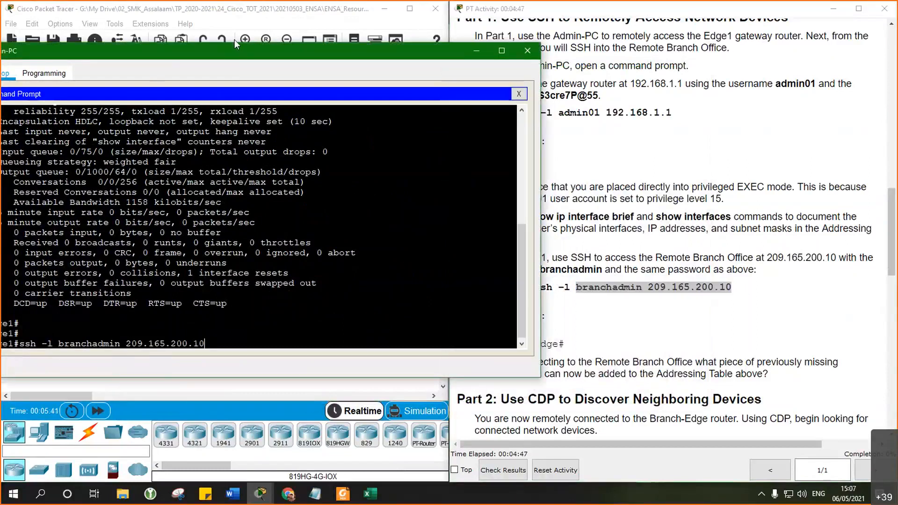
{"action": "key", "text": "Return"}
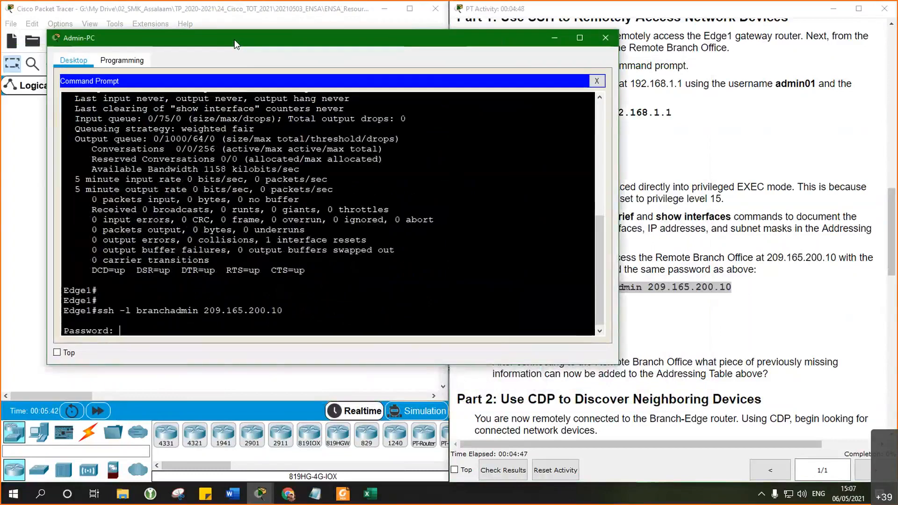
Copy the SSH password from the instructions and submit it at the password prompt to log in to Branch-Edge
{"action": "left_click_drag", "start_coordinate": [538, 96], "coordinate": [599, 96]}
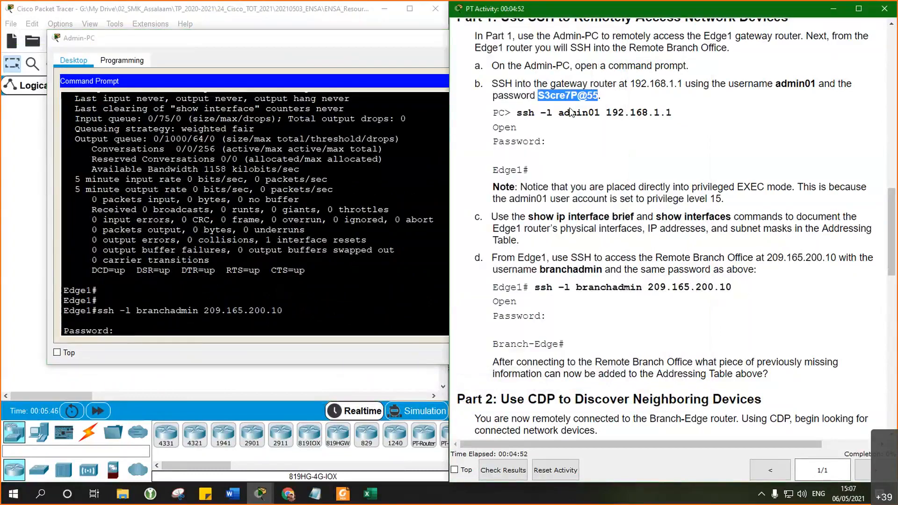
{"action": "left_click", "coordinate": [181, 330]}
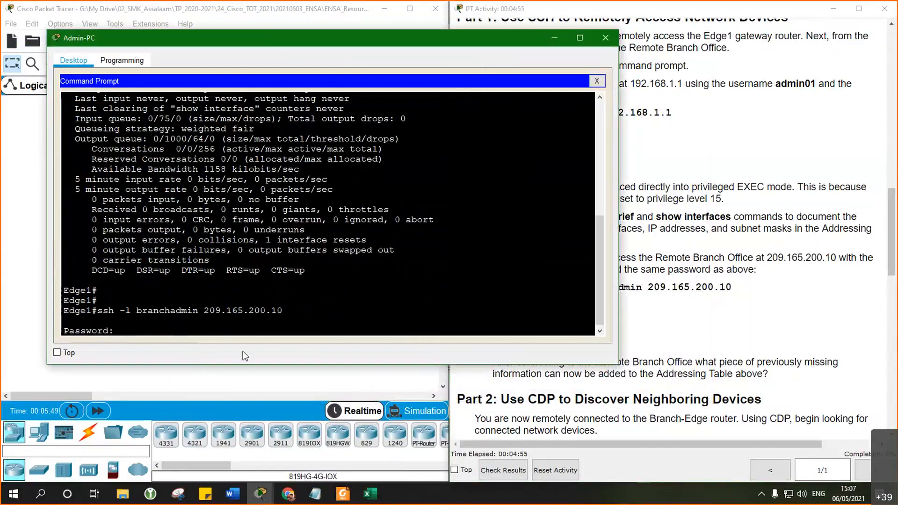
{"action": "key", "text": "ctrl+v"}
{"action": "key", "text": "Return"}
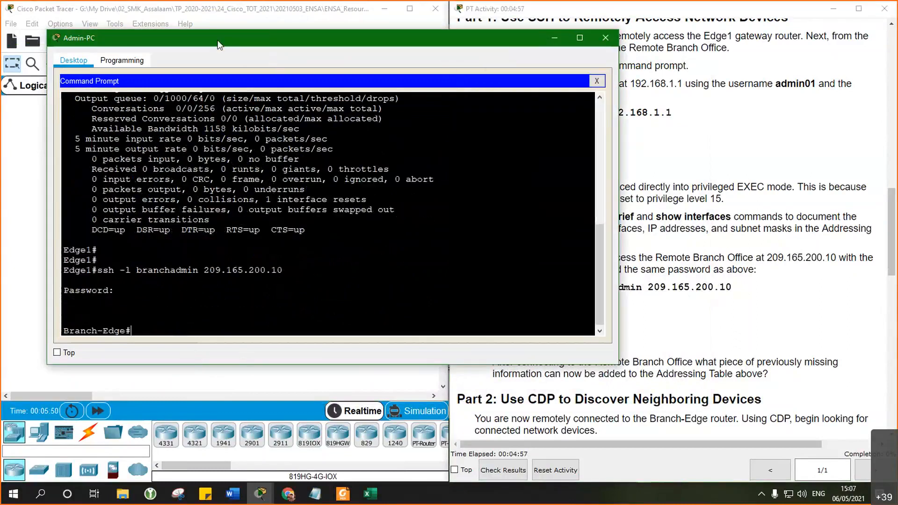
Read the question on missing Addressing Table information and the Part 2 instruction on documenting Branch-Edge's interfaces with the show commands
{"action": "left_click_drag", "start_coordinate": [219, 45], "coordinate": [202, 22]}
{"action": "left_click", "coordinate": [675, 392]}
{"action": "scroll", "coordinate": [652, 332], "scroll_direction": "down", "scroll_amount": 3}
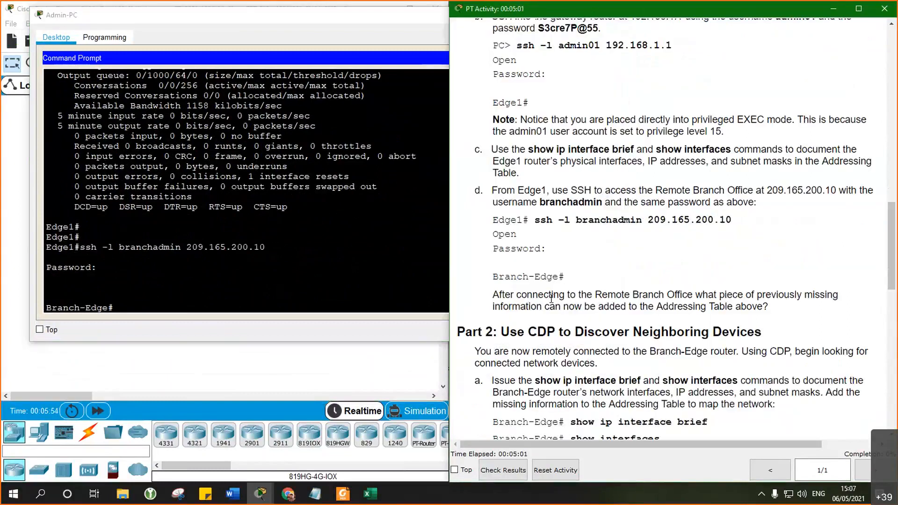
{"action": "left_click_drag", "start_coordinate": [521, 295], "coordinate": [751, 294]}
{"action": "left_click", "coordinate": [783, 312]}
{"action": "scroll", "coordinate": [700, 362], "scroll_direction": "down", "scroll_amount": 2}
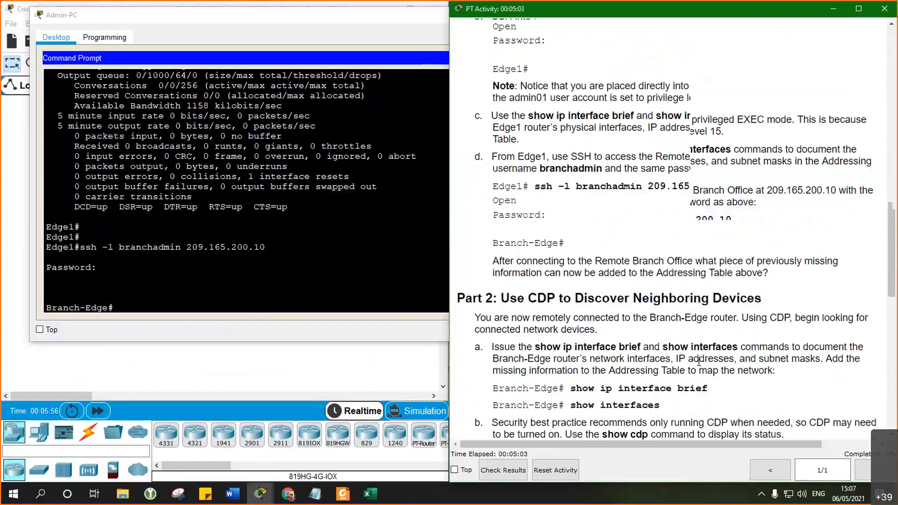
{"action": "scroll", "coordinate": [699, 361], "scroll_direction": "down", "scroll_amount": 4}
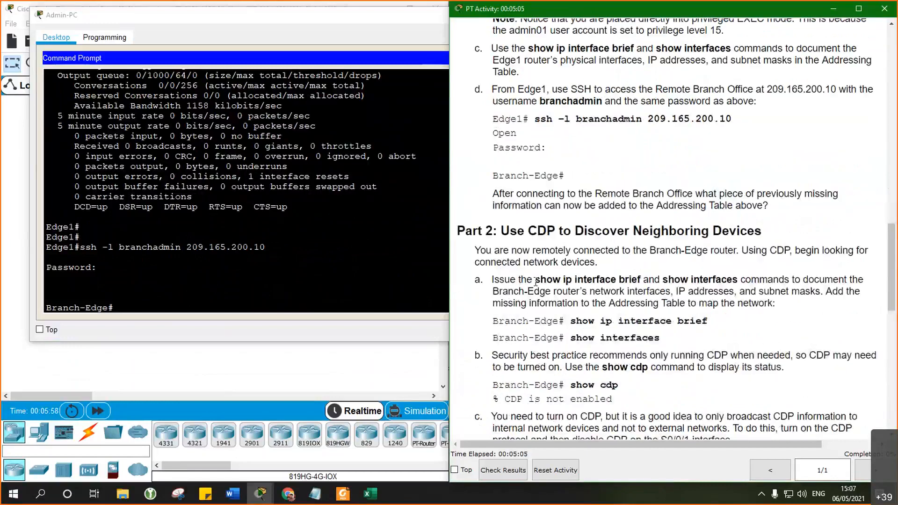
{"action": "left_click_drag", "start_coordinate": [536, 282], "coordinate": [721, 283]}
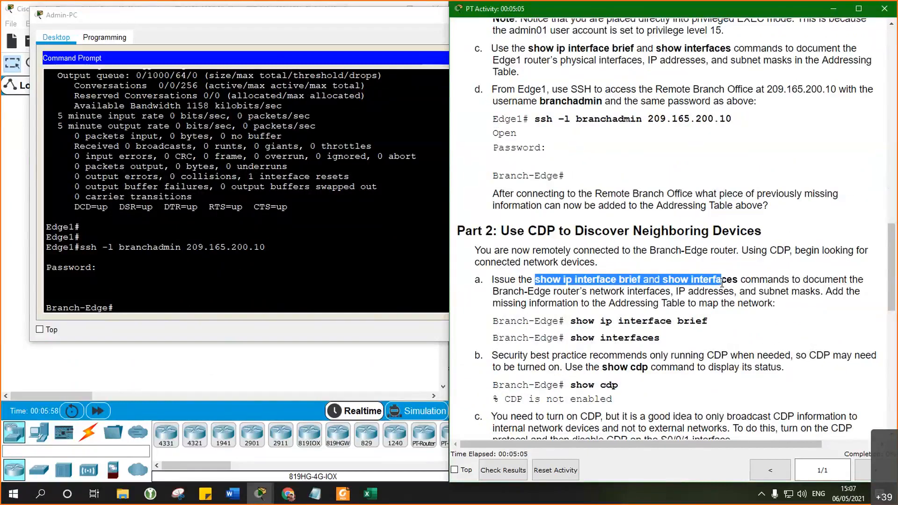
{"action": "left_click_drag", "start_coordinate": [722, 283], "coordinate": [726, 283]}
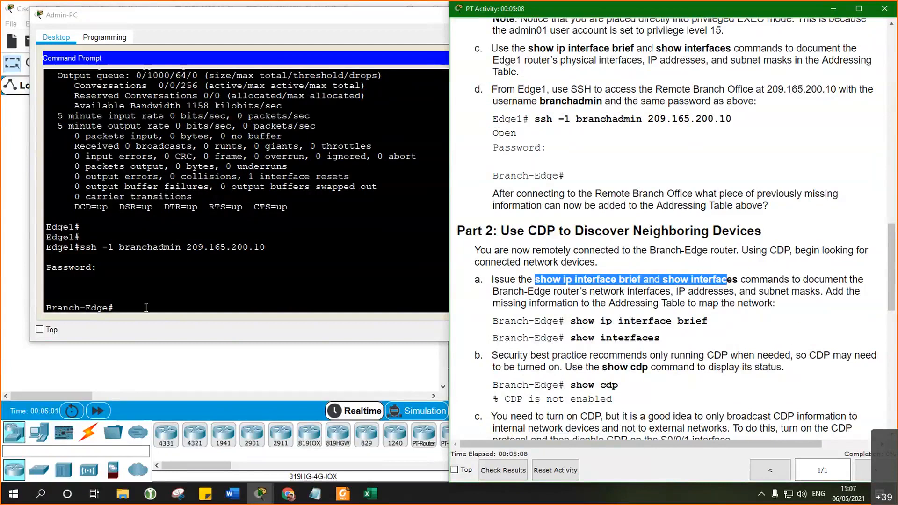
Run "sh ip int br" on Branch-Edge to list its interfaces and IP addresses
{"action": "left_click", "coordinate": [146, 308]}
{"action": "type", "text": "sh ip"}
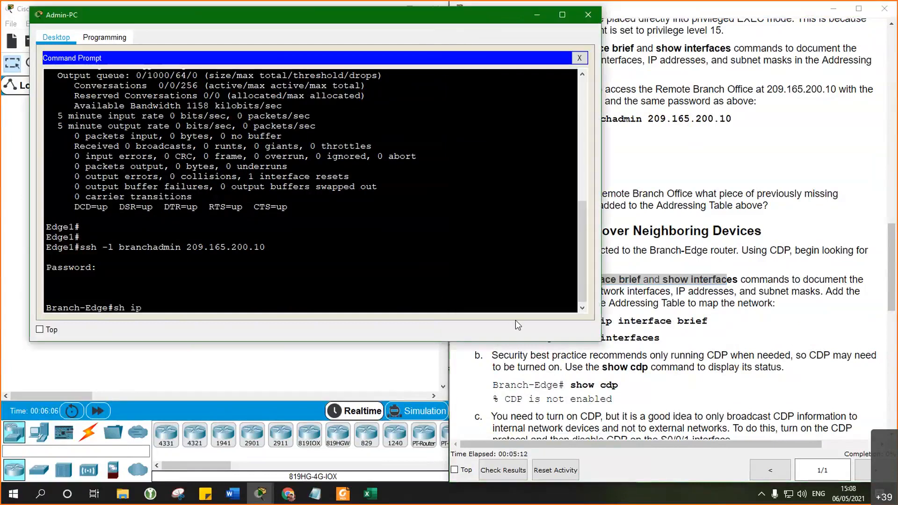
{"action": "left_click", "coordinate": [642, 316]}
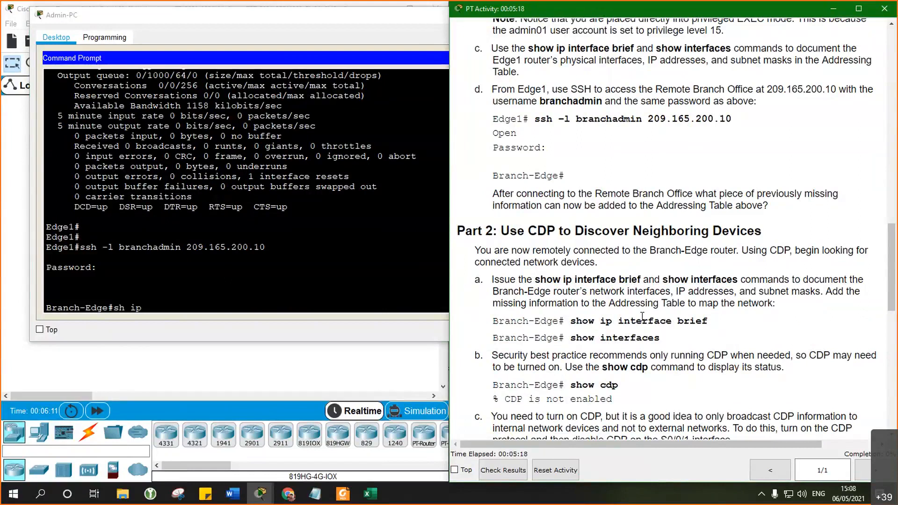
{"action": "left_click", "coordinate": [159, 309]}
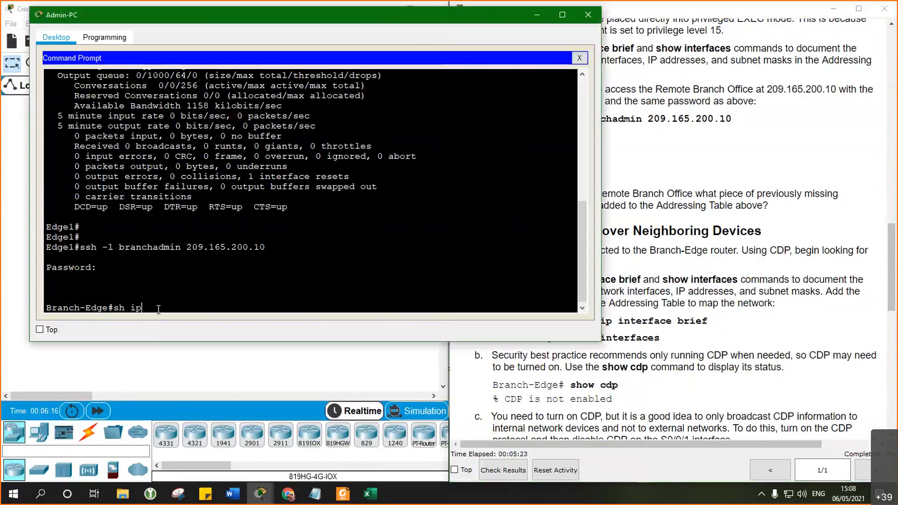
{"action": "type", "text": "int br"}
{"action": "key", "text": "Return"}
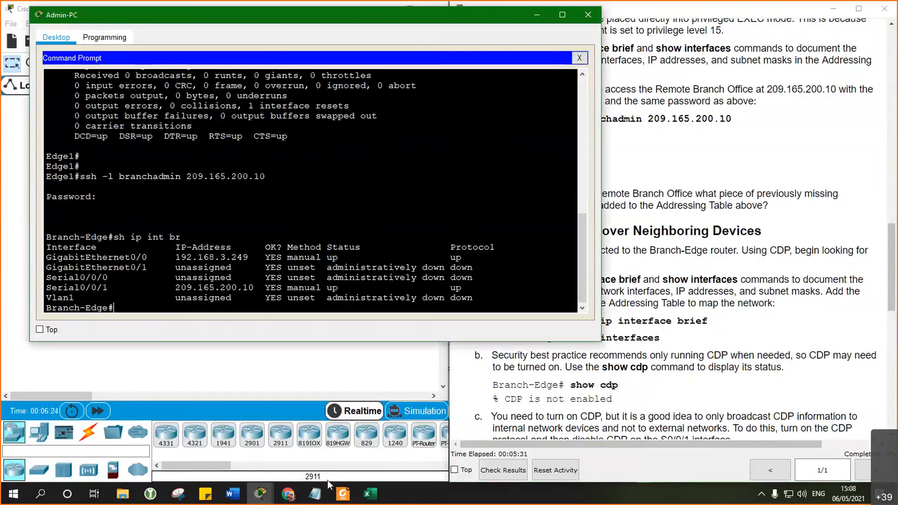
Switch to the Excel addressing table and left-align the subnet masks of the Branch-edge S0/0/1 and G0/0 rows, D5:D6
{"action": "left_click", "coordinate": [368, 495]}
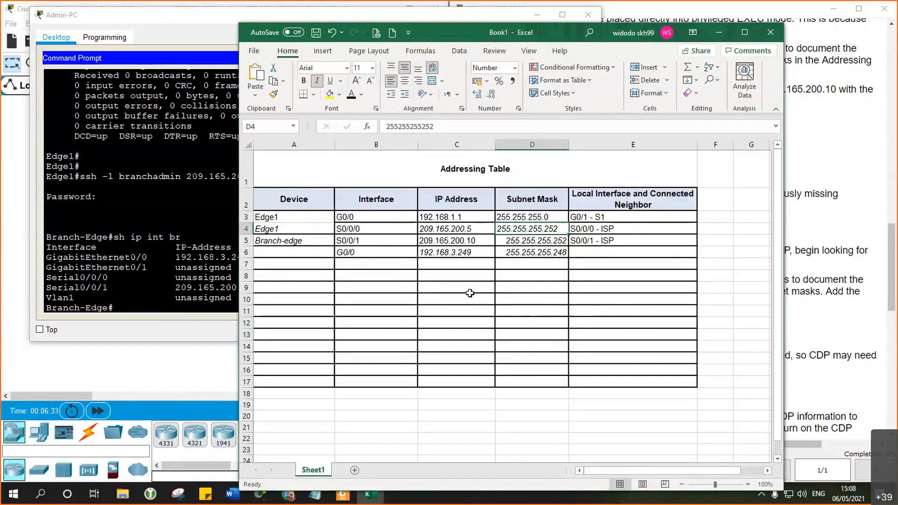
{"action": "left_click", "coordinate": [126, 307]}
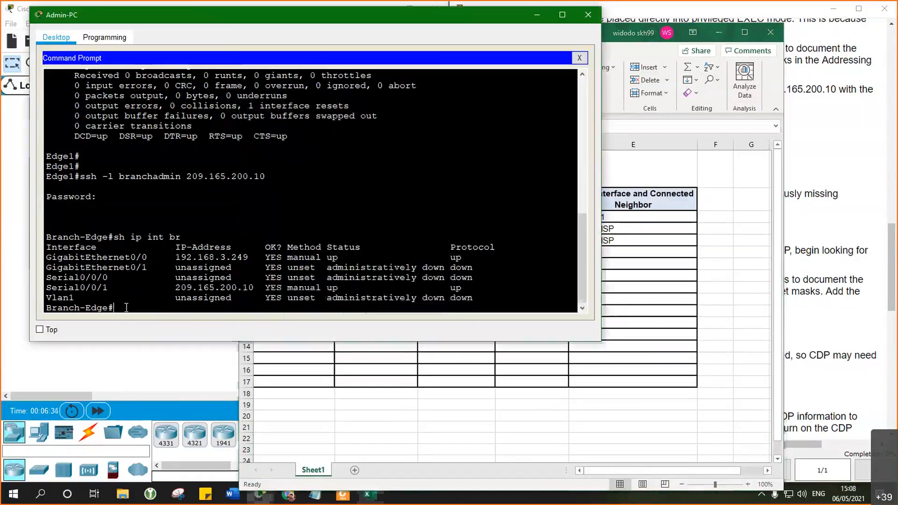
{"action": "left_click", "coordinate": [624, 324]}
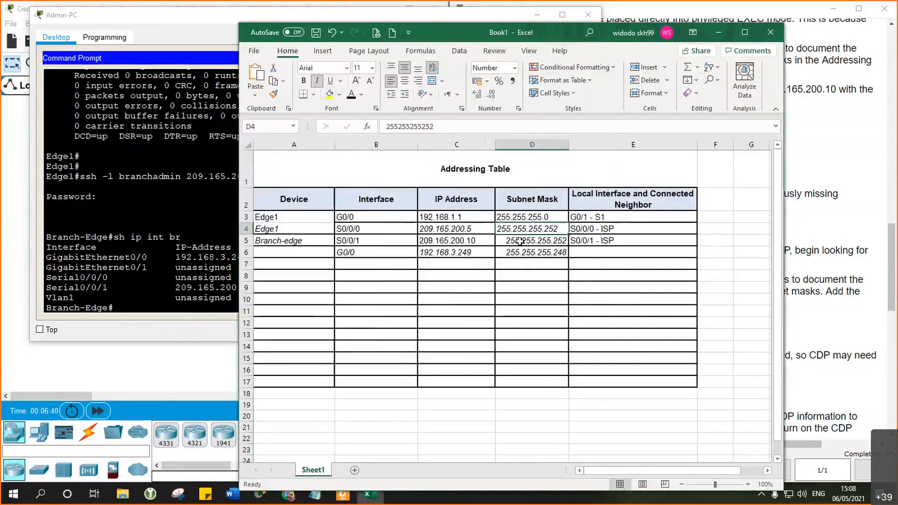
{"action": "left_click_drag", "start_coordinate": [520, 241], "coordinate": [514, 244]}
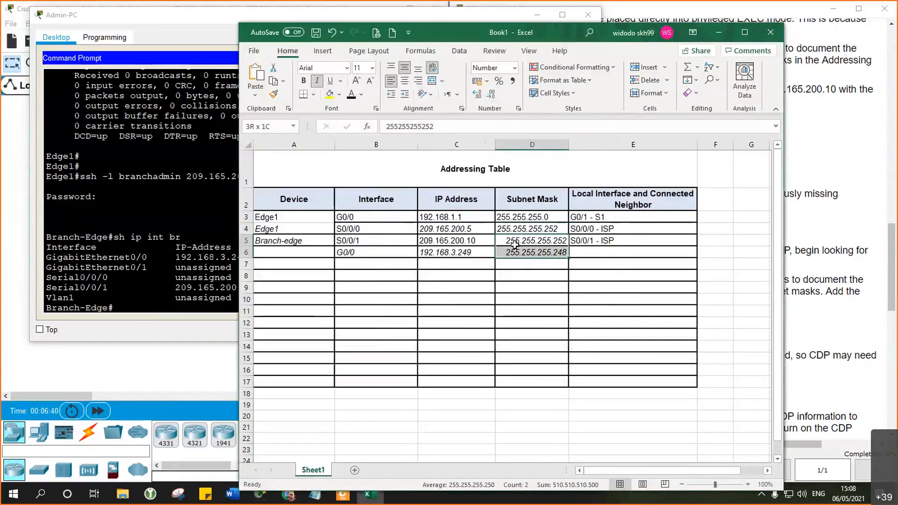
{"action": "left_click", "coordinate": [391, 83]}
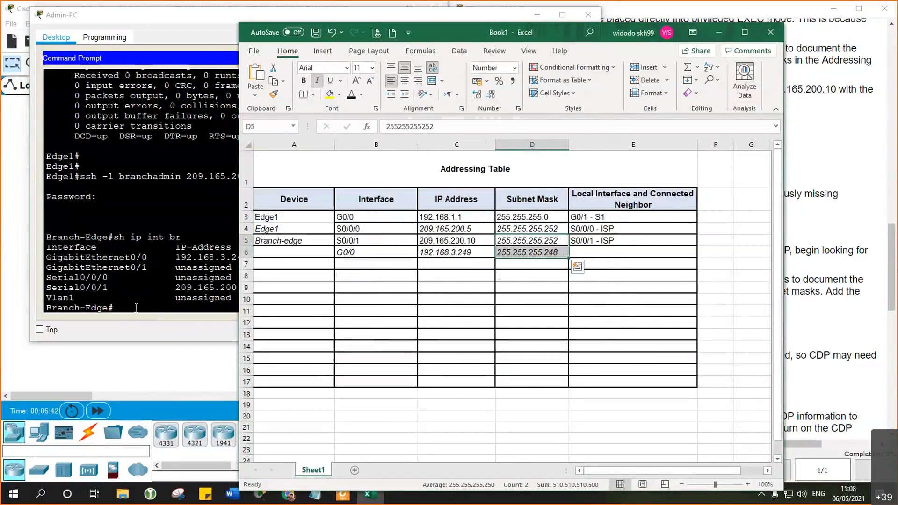
Return to the Branch-Edge session in Packet Tracer and run "show cdp" to check the CDP status, following Part 2 step b
{"action": "left_click", "coordinate": [136, 308]}
{"action": "left_click", "coordinate": [720, 315]}
{"action": "left_click", "coordinate": [715, 31]}
{"action": "scroll", "coordinate": [504, 270], "scroll_direction": "down", "scroll_amount": 3}
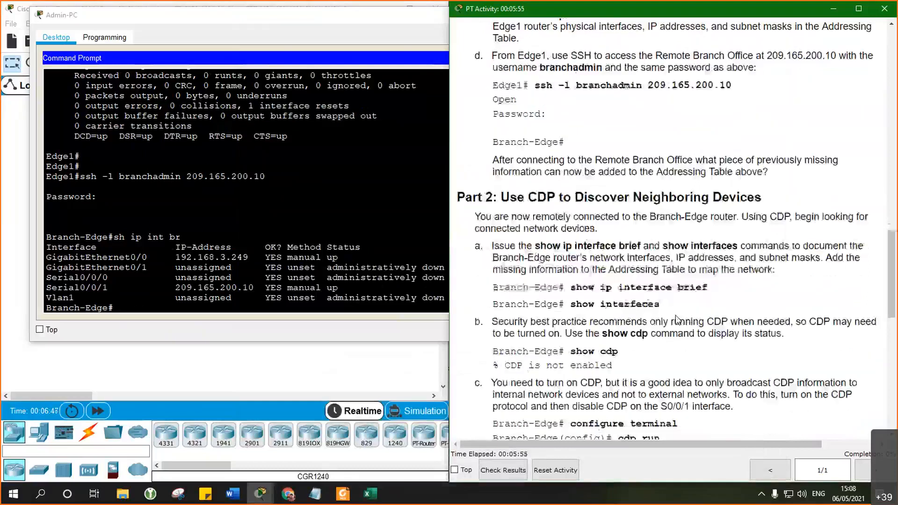
{"action": "scroll", "coordinate": [504, 270], "scroll_direction": "down", "scroll_amount": 2}
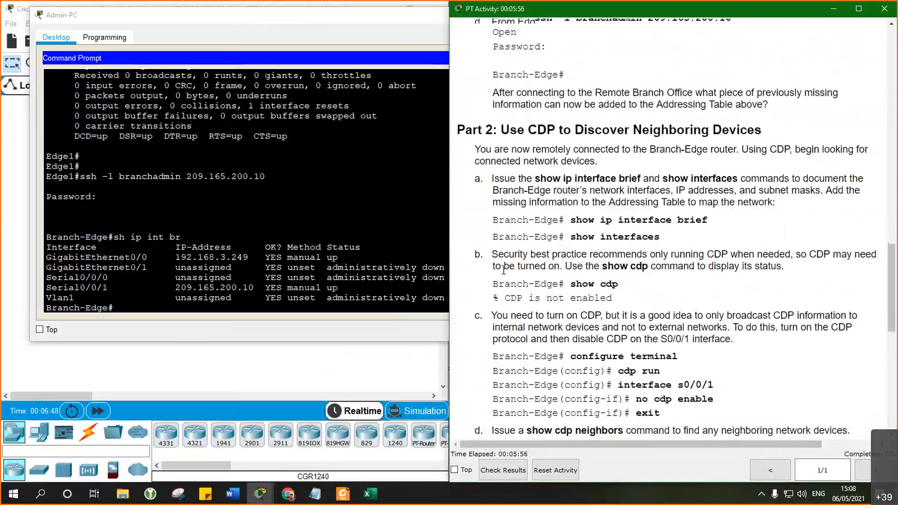
{"action": "scroll", "coordinate": [585, 258], "scroll_direction": "down", "scroll_amount": 1}
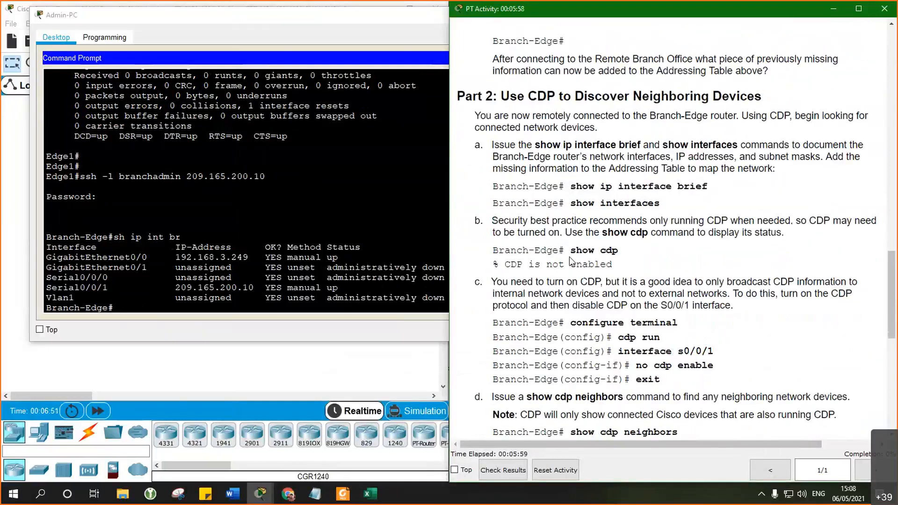
{"action": "left_click", "coordinate": [145, 308]}
{"action": "type", "text": "sh"}
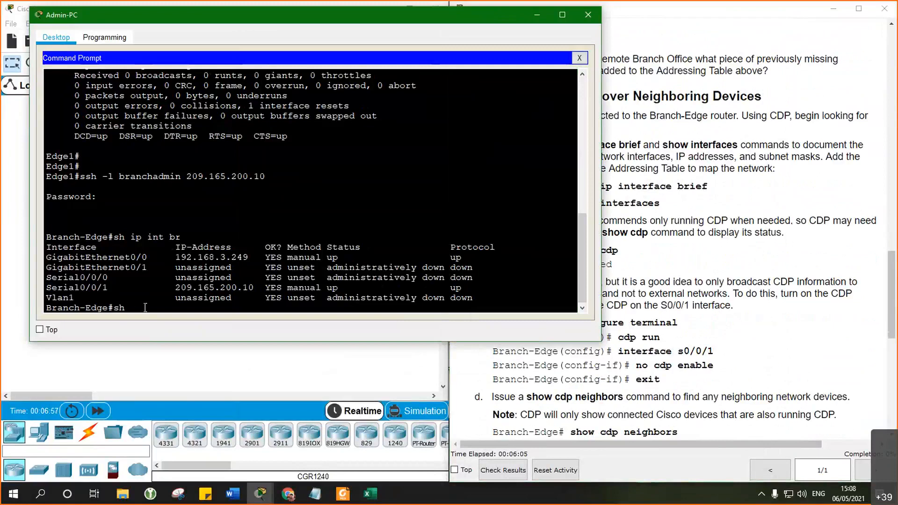
{"action": "type", "text": "ow cdp"}
{"action": "key", "text": "Return"}
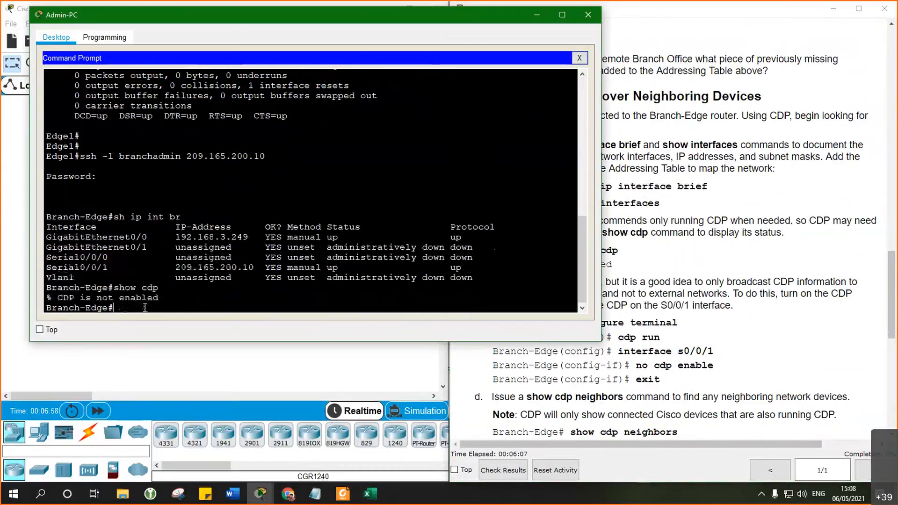
Following Part 2 step c, enter global configuration mode on Branch-Edge with "conf t" and turn on CDP with "cdp run"
{"action": "left_click", "coordinate": [733, 311]}
{"action": "scroll", "coordinate": [559, 258], "scroll_direction": "down", "scroll_amount": 1}
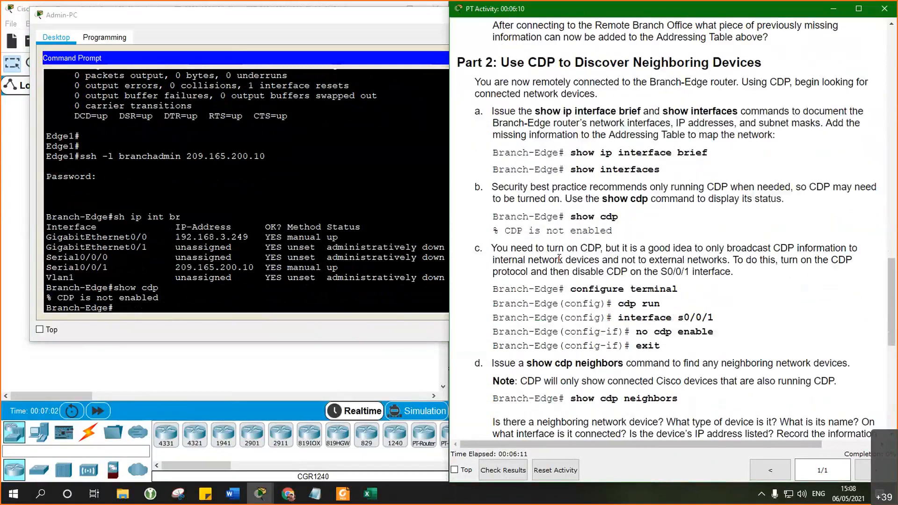
{"action": "scroll", "coordinate": [580, 243], "scroll_direction": "down", "scroll_amount": 1}
{"action": "scroll", "coordinate": [514, 258], "scroll_direction": "up", "scroll_amount": 1}
{"action": "left_click_drag", "start_coordinate": [547, 234], "coordinate": [552, 234]}
{"action": "scroll", "coordinate": [598, 257], "scroll_direction": "down", "scroll_amount": 1}
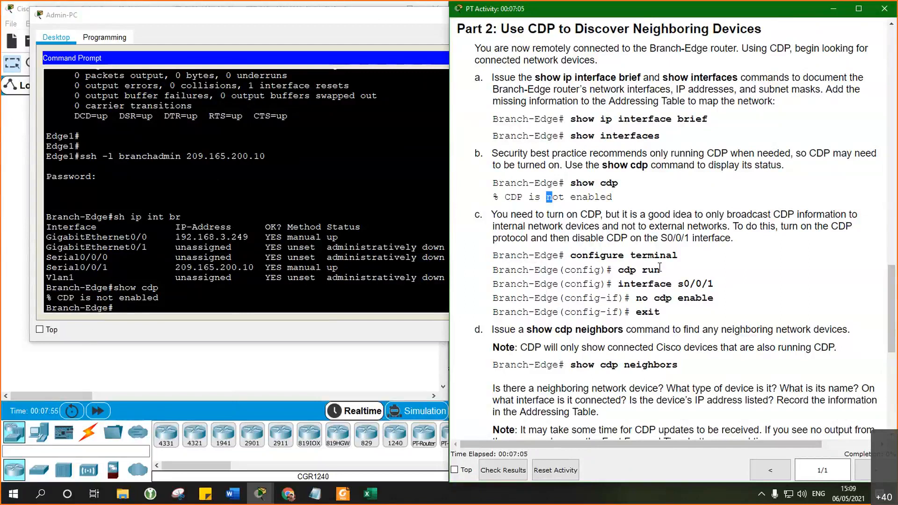
{"action": "left_click", "coordinate": [131, 307]}
{"action": "type", "text": "conf t"}
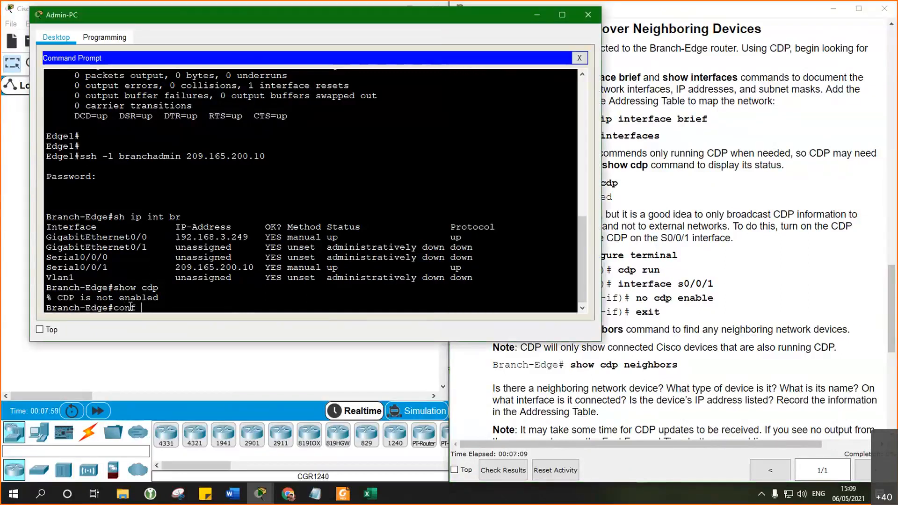
{"action": "key", "text": "Return"}
{"action": "type", "text": "cdp r"}
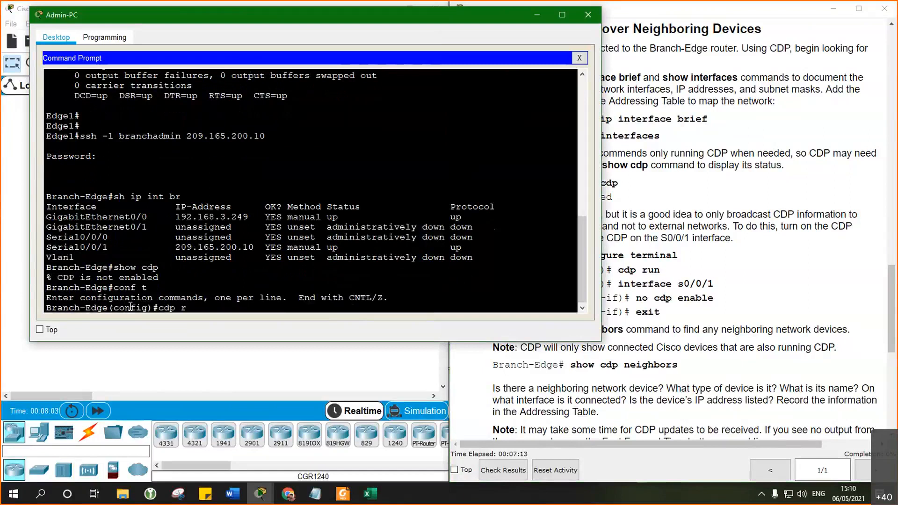
{"action": "type", "text": "un"}
{"action": "key", "text": "Return"}
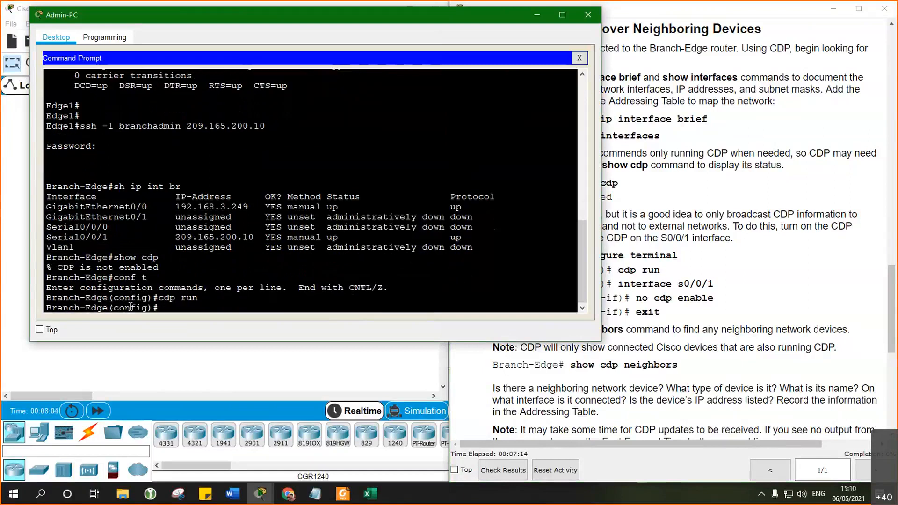
Review the instructions for disabling CDP on the external link and enter interface configuration on Branch-Edge with "int s0/0/1"
{"action": "left_click", "coordinate": [583, 356]}
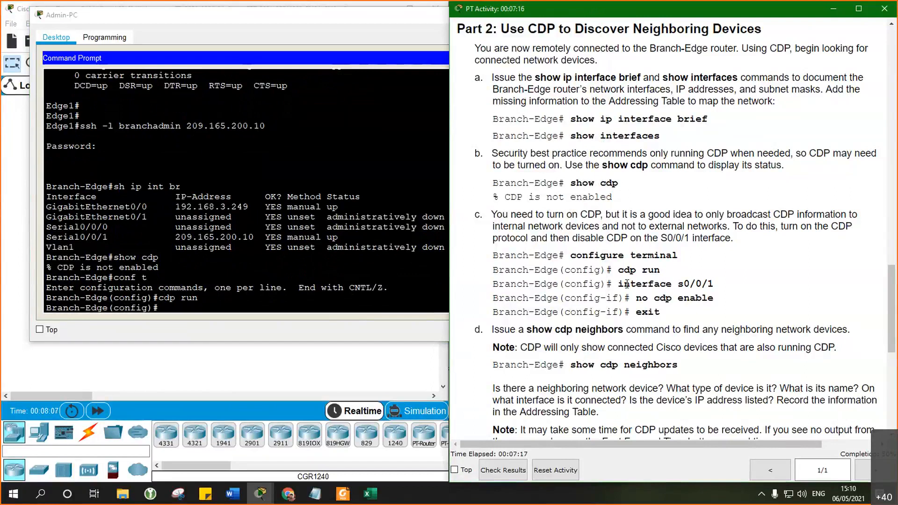
{"action": "left_click_drag", "start_coordinate": [618, 284], "coordinate": [714, 285]}
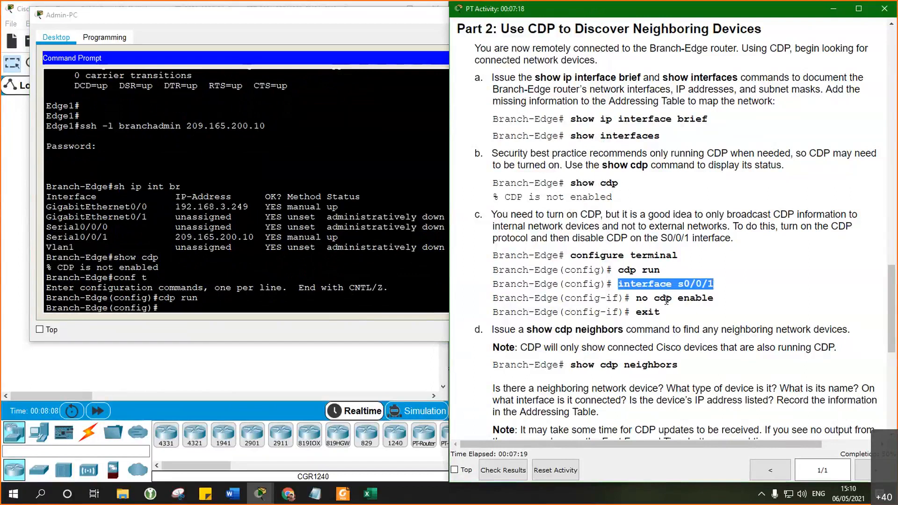
{"action": "left_click_drag", "start_coordinate": [636, 299], "coordinate": [732, 303]}
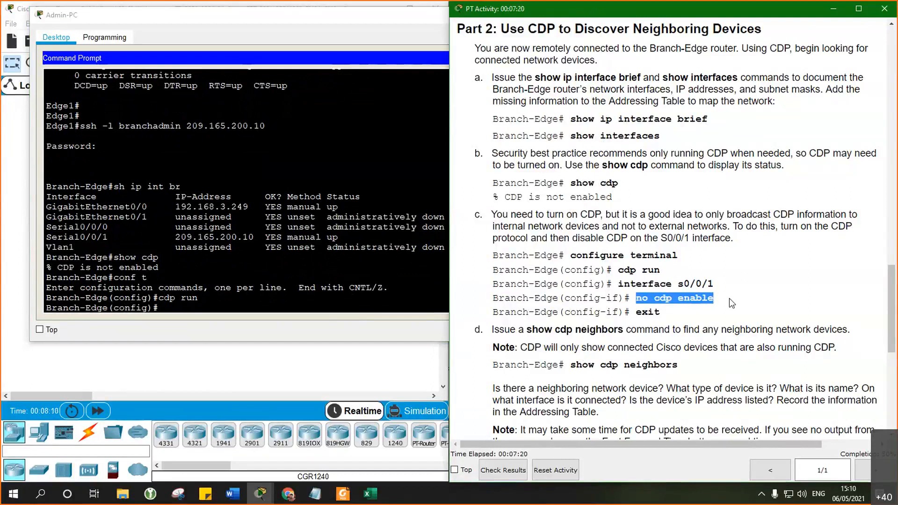
{"action": "left_click", "coordinate": [196, 311]}
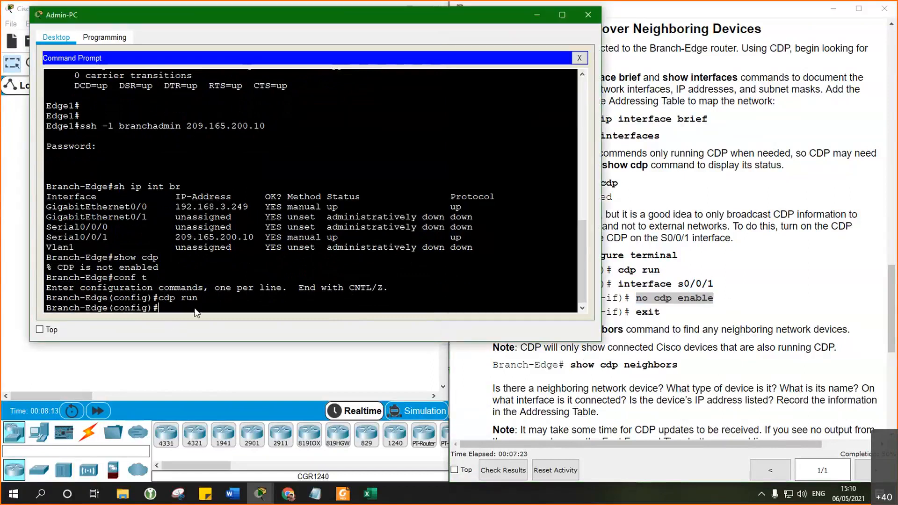
{"action": "left_click", "coordinate": [688, 300]}
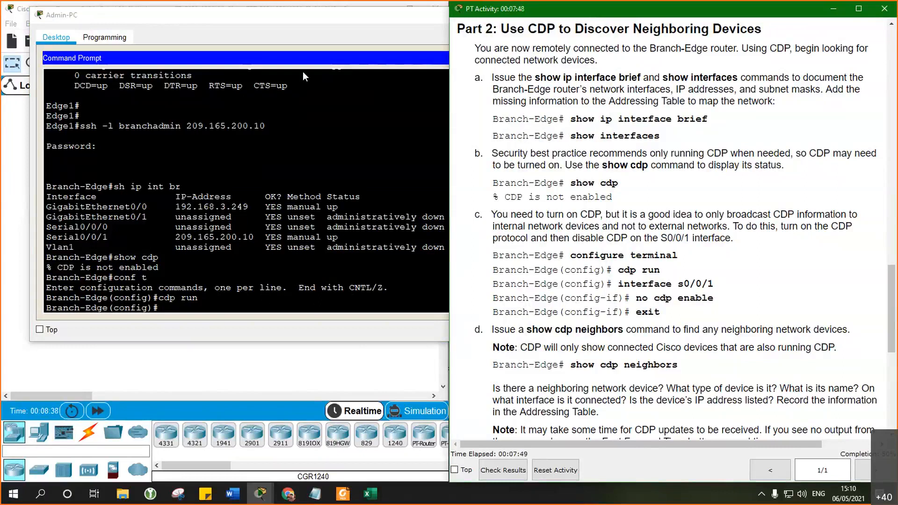
{"action": "left_click", "coordinate": [177, 308]}
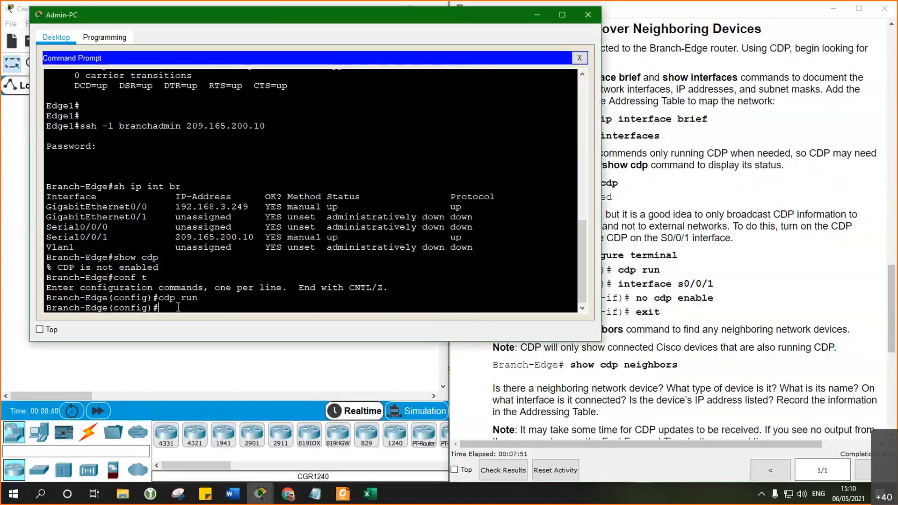
{"action": "type", "text": "int s0/0/1"}
{"action": "key", "text": "Return"}
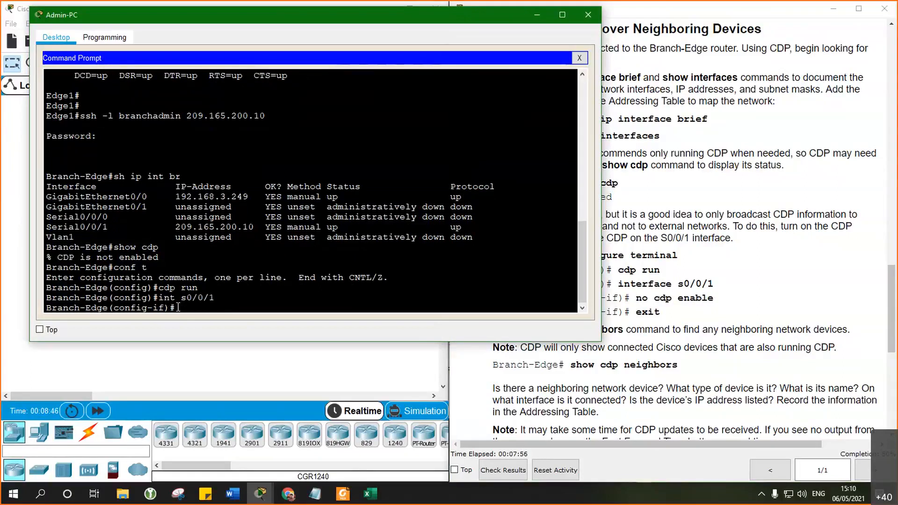
Disable CDP on the S0/0/1 interface with "no cdp enable" and exit interface configuration mode
{"action": "type", "text": "no cd"}
{"action": "key", "text": "Tab"}
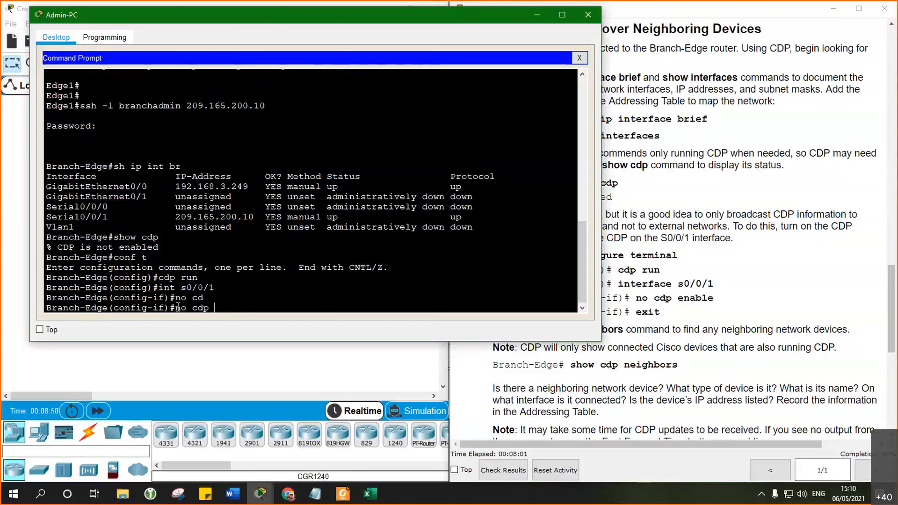
{"action": "type", "text": "ena"}
{"action": "key", "text": "Tab"}
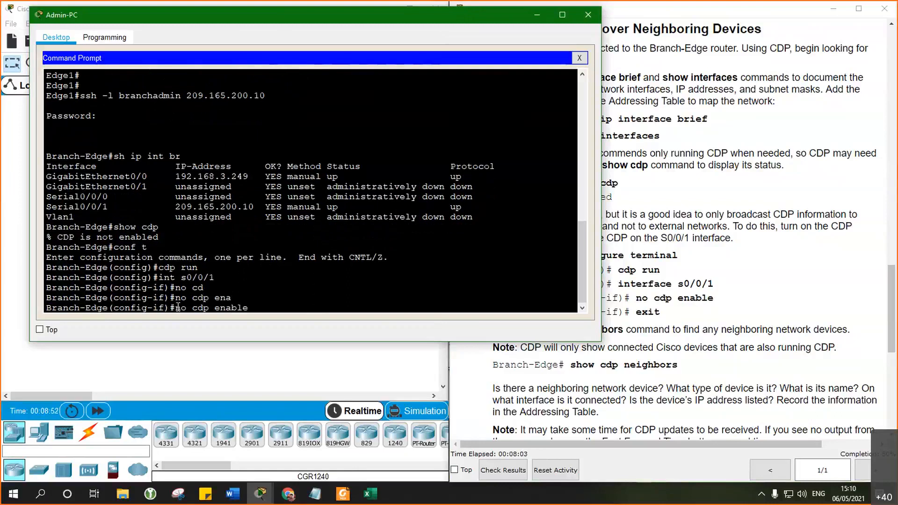
{"action": "key", "text": "Return"}
{"action": "type", "text": "ex"}
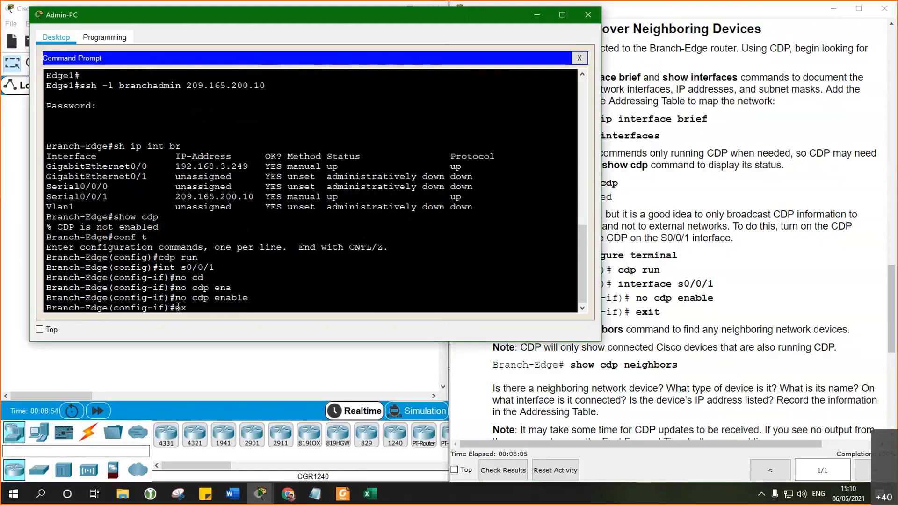
{"action": "type", "text": "it"}
{"action": "key", "text": "Return"}
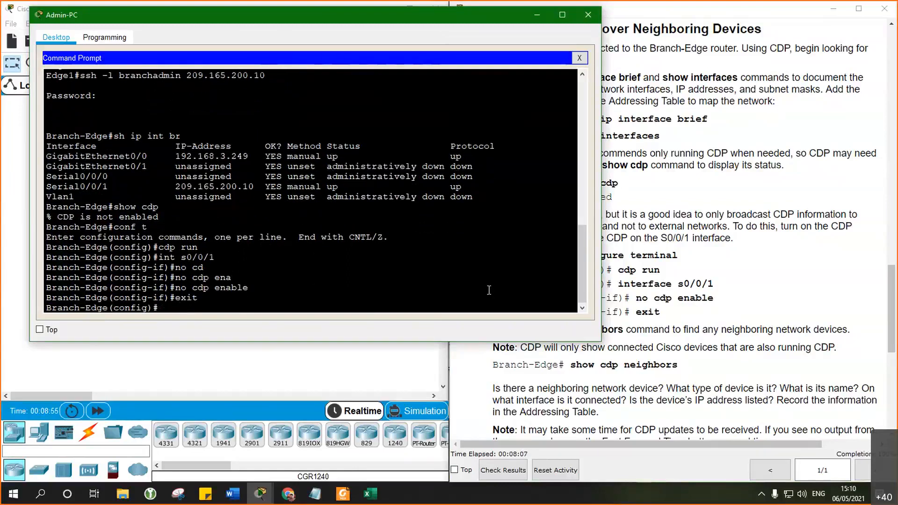
Run "do sho cdp" from Branch-Edge's configuration mode to verify the global CDP status
{"action": "left_click", "coordinate": [583, 356]}
{"action": "scroll", "coordinate": [587, 330], "scroll_direction": "down", "scroll_amount": 1}
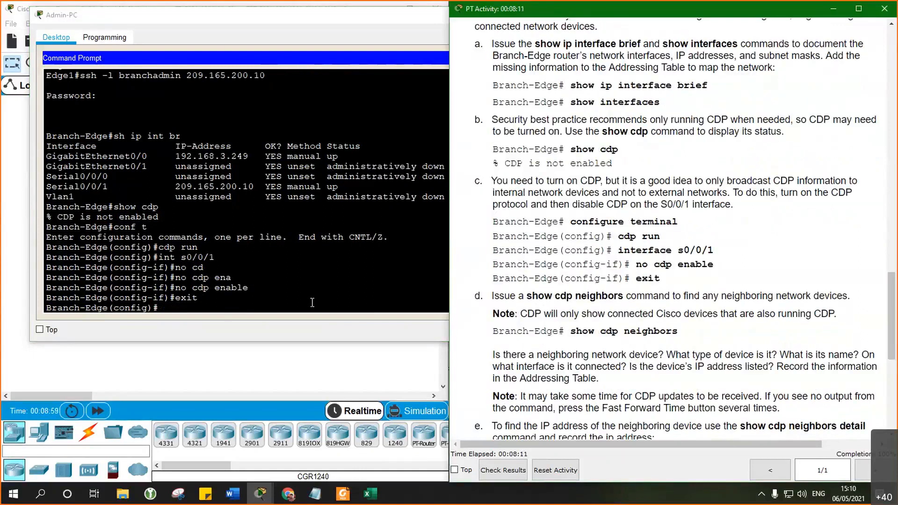
{"action": "left_click", "coordinate": [261, 304]}
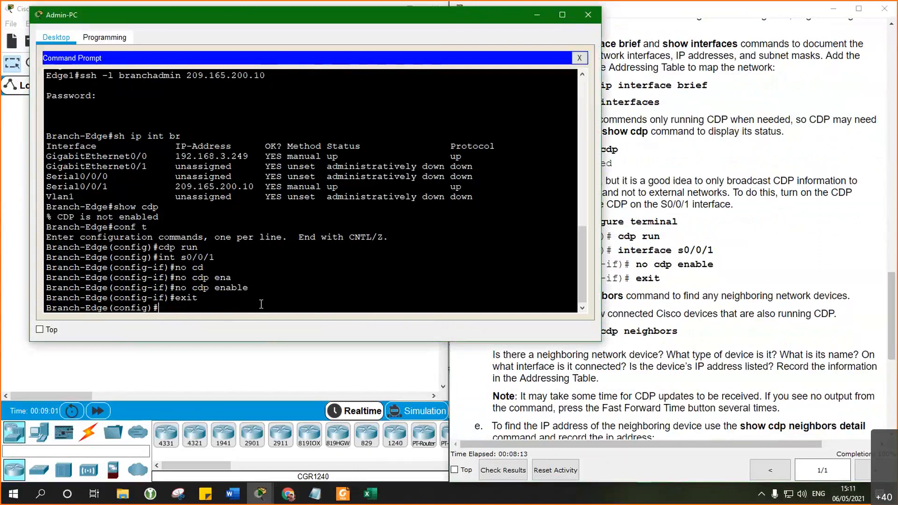
{"action": "type", "text": "do sho"}
{"action": "key", "text": "BackSpace"}
{"action": "type", "text": "cdp"}
{"action": "key", "text": "Return"}
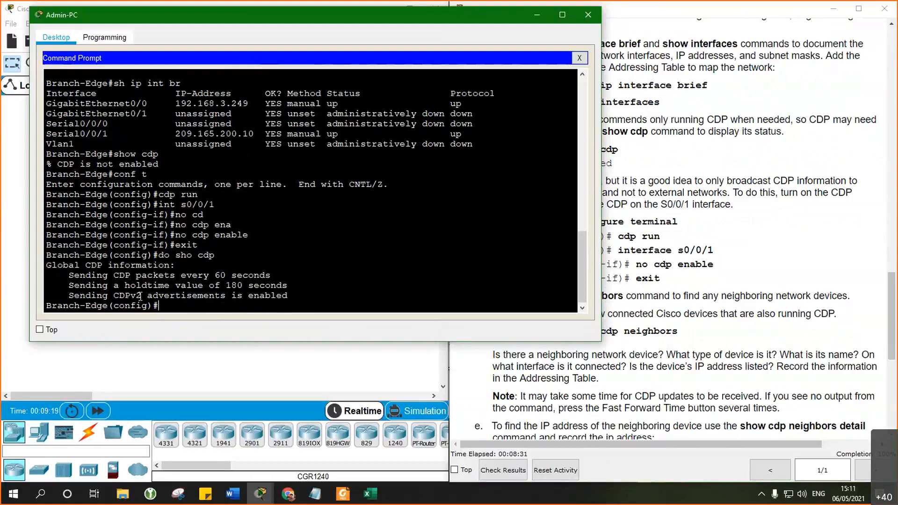
Run "do sho cdp neighbors" on Branch-Edge to find neighboring network devices, as asked in step d
{"action": "left_click", "coordinate": [703, 357]}
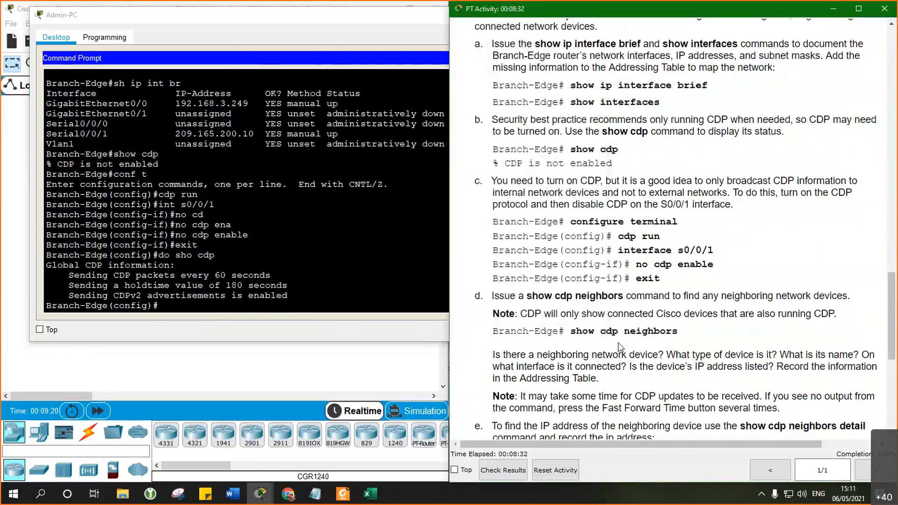
{"action": "left_click", "coordinate": [223, 306]}
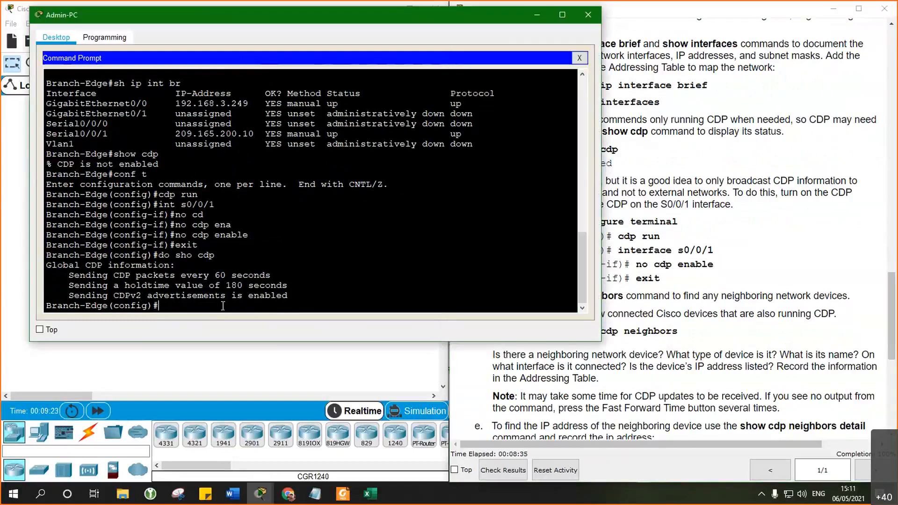
{"action": "key", "text": "Up"}
{"action": "type", "text": "neighbo"}
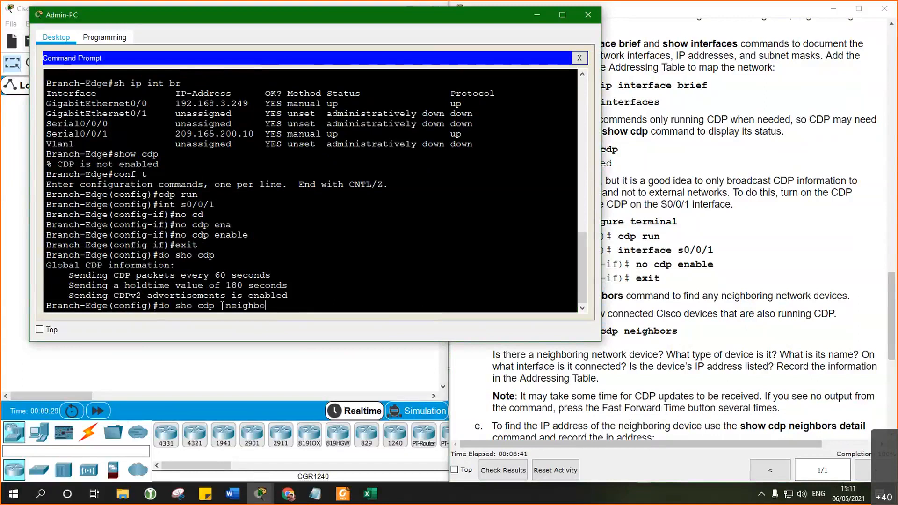
{"action": "type", "text": "rs"}
{"action": "key", "text": "Return"}
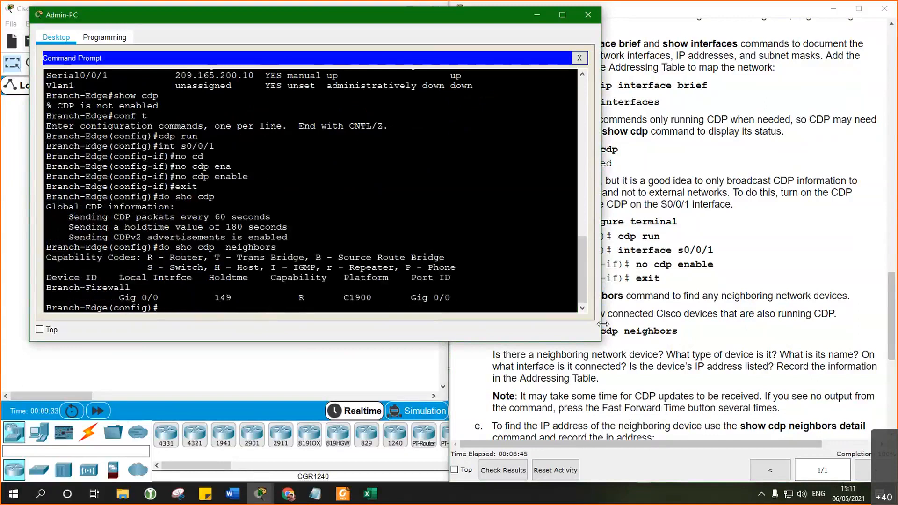
Widen the Admin-PC window and highlight the neighbor's platform and device ID in the CDP neighbors output
{"action": "left_click_drag", "start_coordinate": [601, 311], "coordinate": [643, 311]}
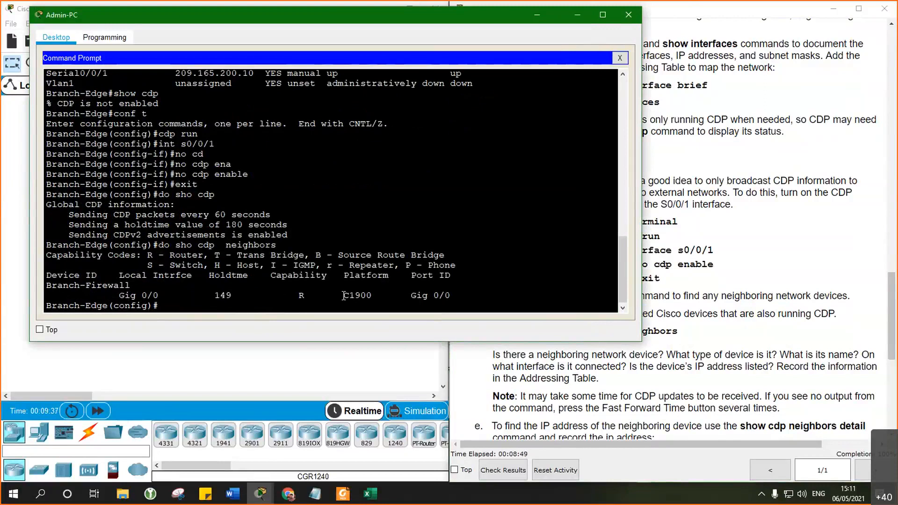
{"action": "left_click_drag", "start_coordinate": [346, 295], "coordinate": [373, 299]}
{"action": "left_click", "coordinate": [46, 286]}
{"action": "left_click_drag", "start_coordinate": [46, 285], "coordinate": [130, 286]}
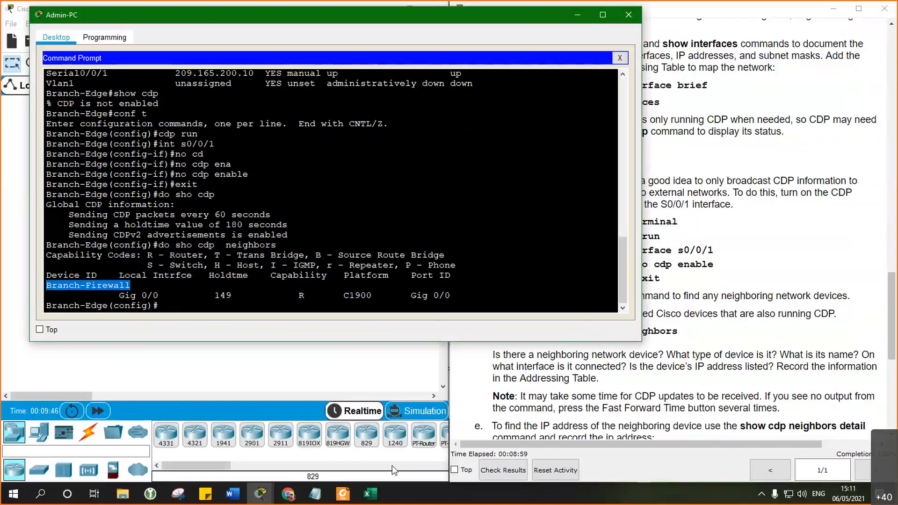
Switch to the Excel addressing table and add Branch-Firewall with interface G0/0 in row 7
{"action": "left_click", "coordinate": [370, 493]}
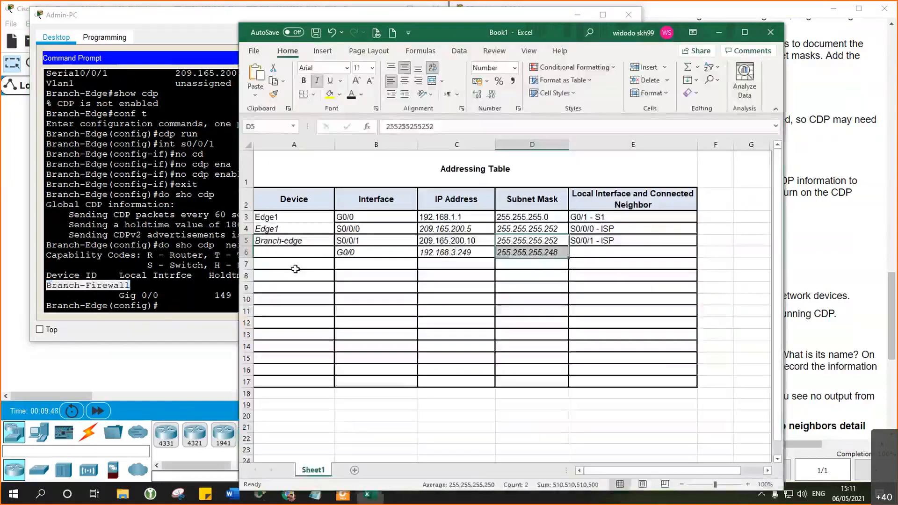
{"action": "left_click", "coordinate": [295, 265]}
{"action": "type", "text": "Branch"}
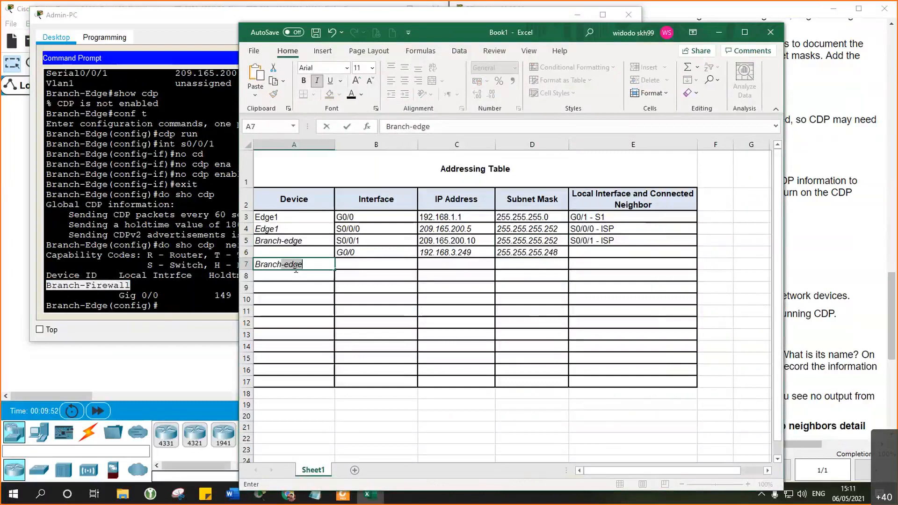
{"action": "type", "text": "Firewall"}
{"action": "key", "text": "Tab"}
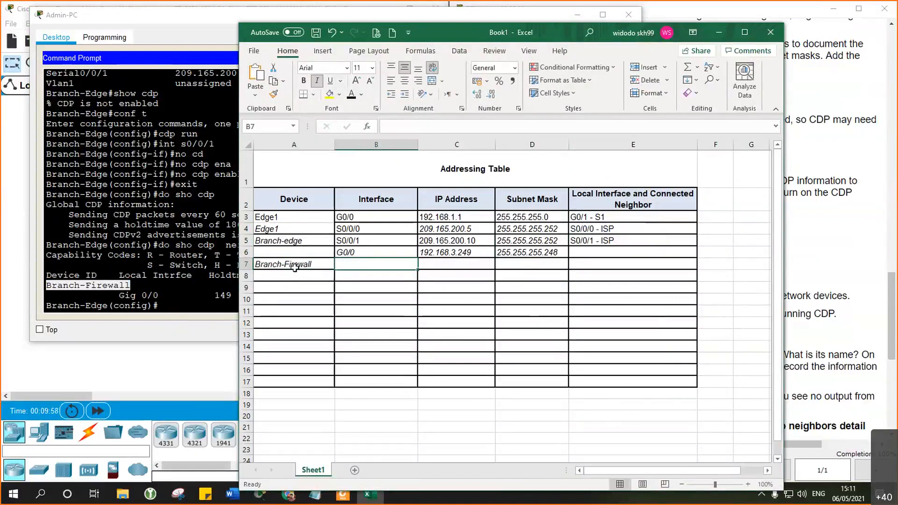
{"action": "type", "text": "G0/0"}
{"action": "left_click", "coordinate": [378, 310]}
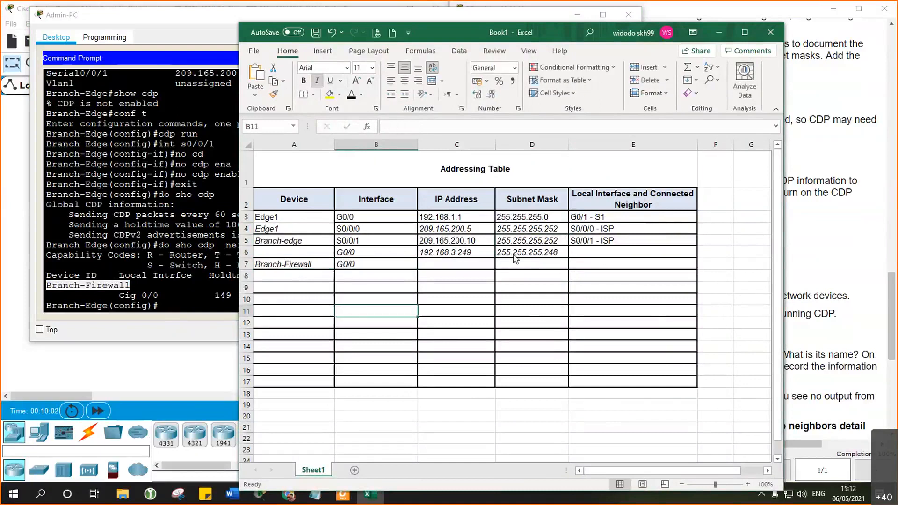
{"action": "left_click", "coordinate": [719, 32]}
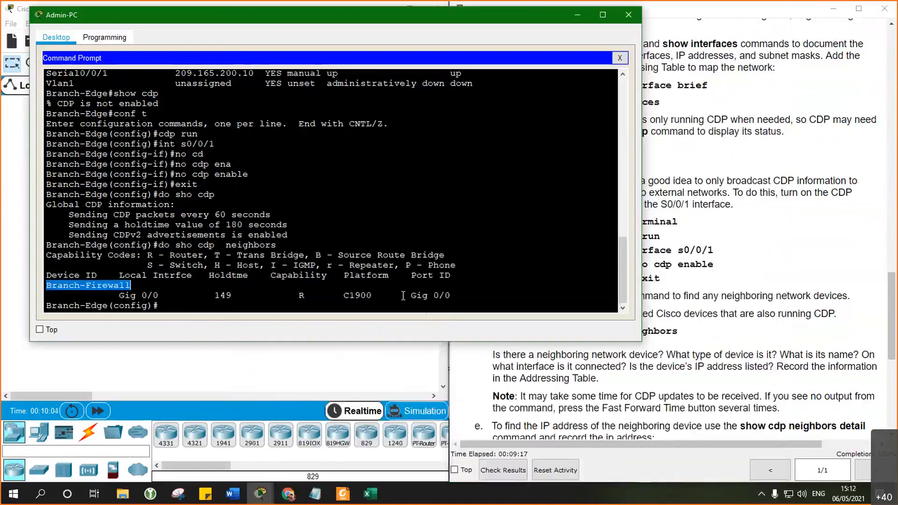
Examine the neighbor's port ID and capability in the CDP output against step d's questions, and read the instructions of step e
{"action": "left_click", "coordinate": [691, 359]}
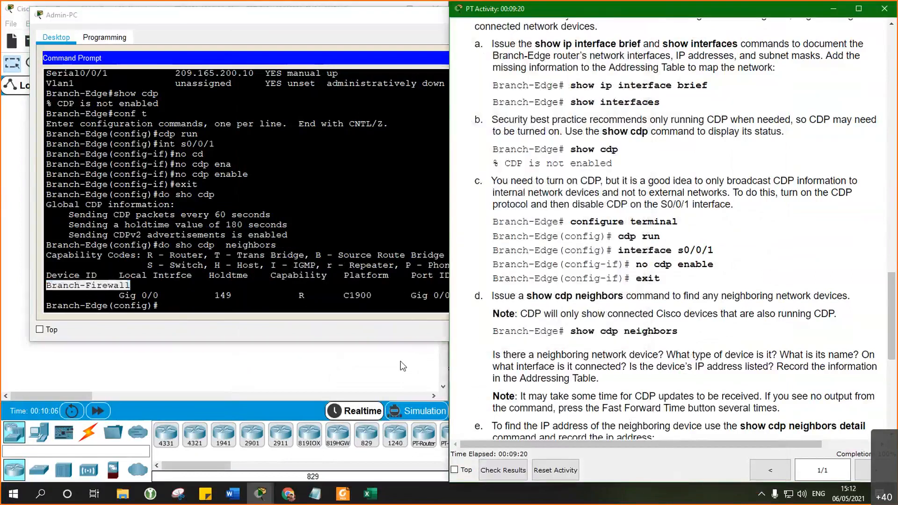
{"action": "left_click", "coordinate": [184, 306]}
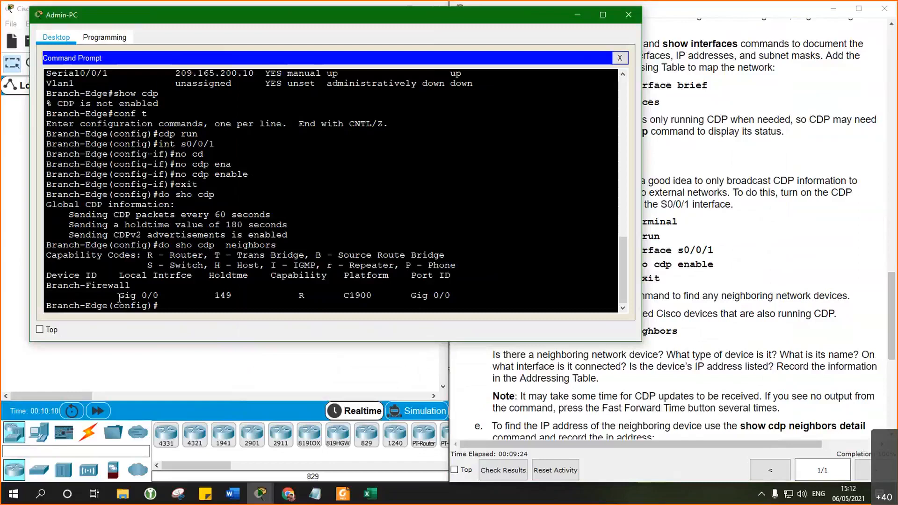
{"action": "left_click_drag", "start_coordinate": [411, 296], "coordinate": [451, 297]}
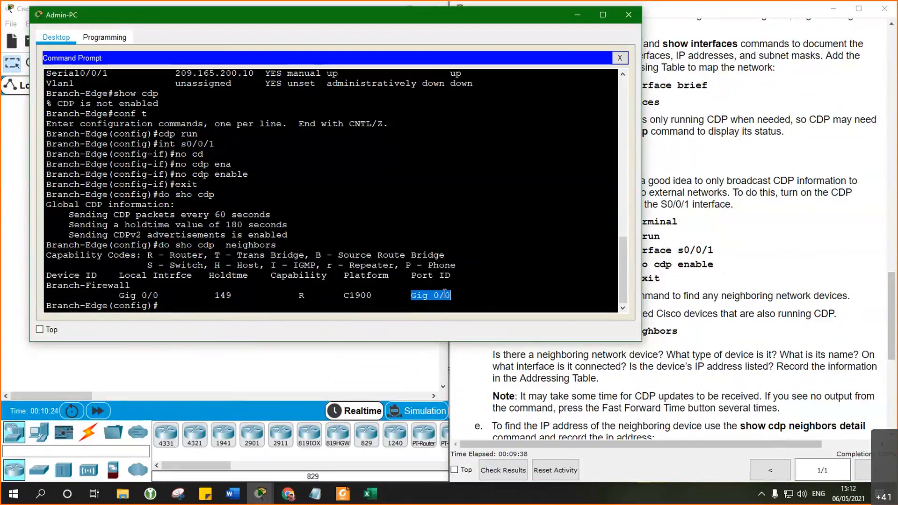
{"action": "left_click", "coordinate": [486, 293]}
{"action": "scroll", "coordinate": [684, 331], "scroll_direction": "down", "scroll_amount": 3}
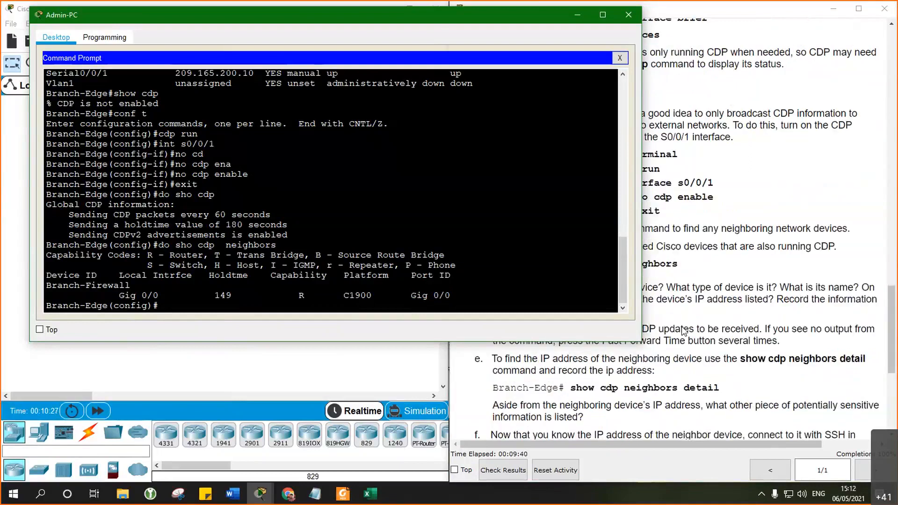
{"action": "left_click", "coordinate": [684, 331]}
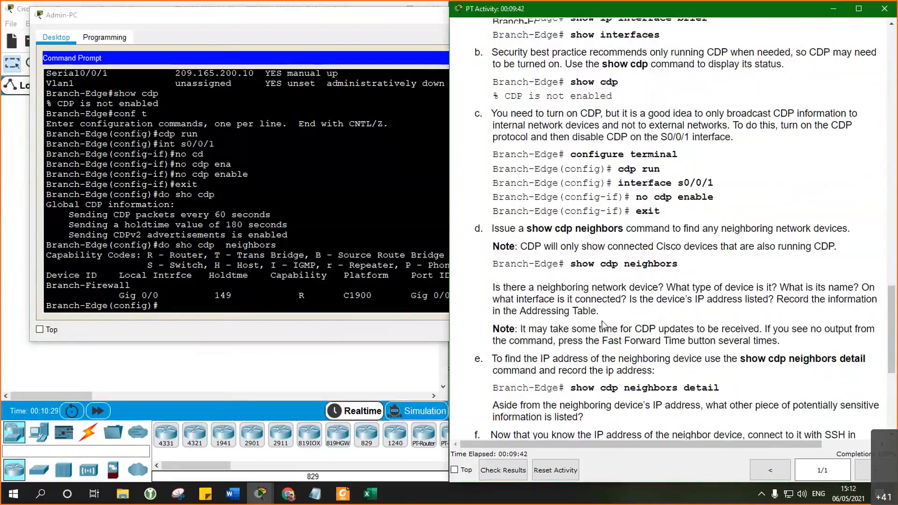
{"action": "scroll", "coordinate": [604, 325], "scroll_direction": "down", "scroll_amount": 2}
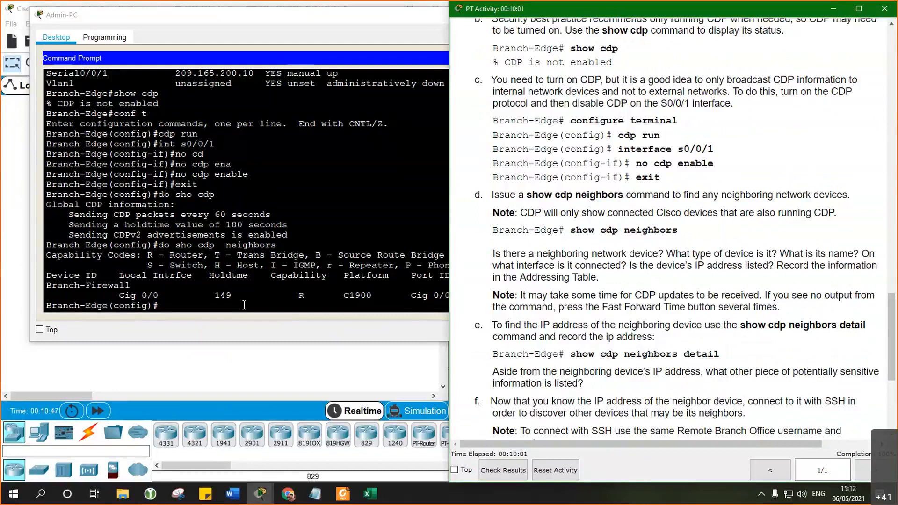
{"action": "left_click", "coordinate": [293, 305]}
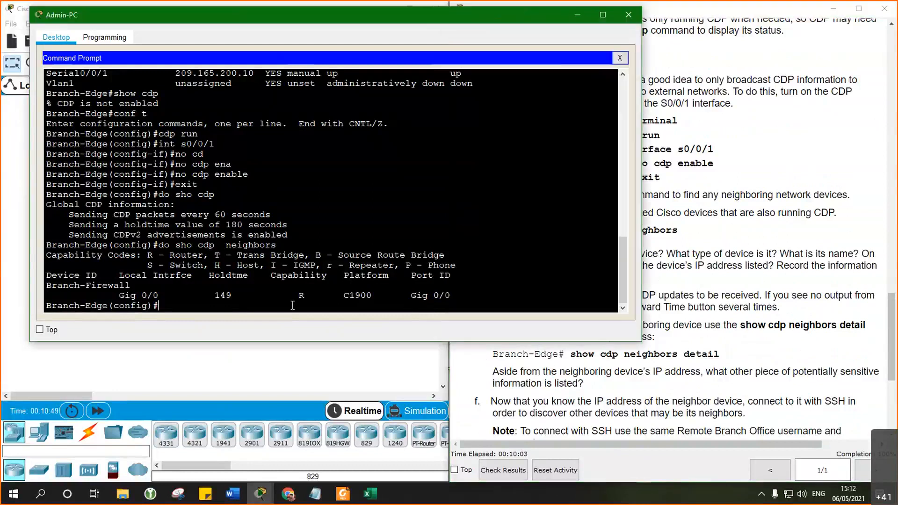
{"action": "left_click_drag", "start_coordinate": [294, 295], "coordinate": [305, 298]}
{"action": "left_click", "coordinate": [409, 302]}
{"action": "left_click", "coordinate": [717, 283]}
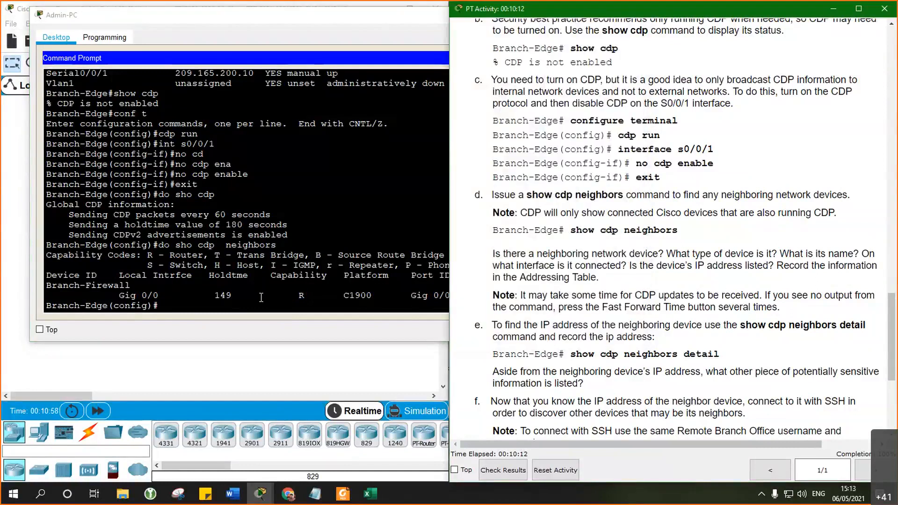
Run "do sho cdp neighbors detail" on Branch-Edge to find the neighboring device's IP address
{"action": "left_click", "coordinate": [243, 306]}
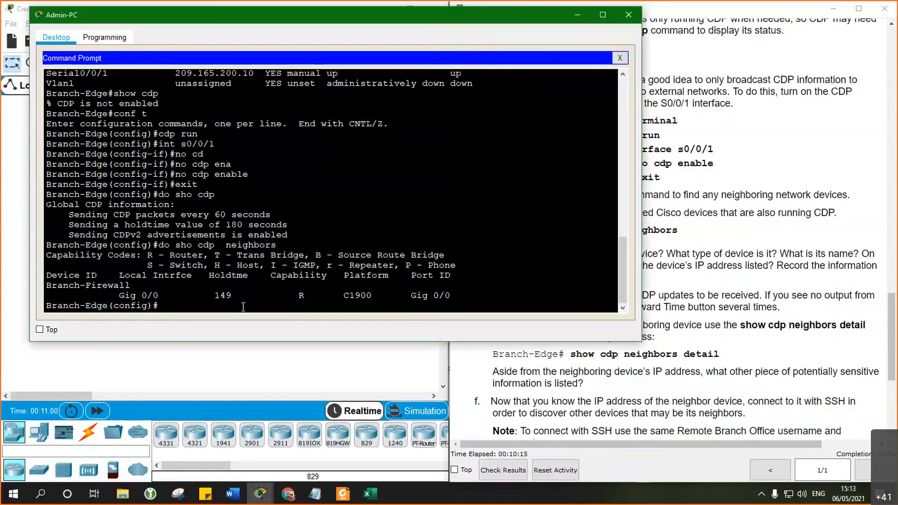
{"action": "key", "text": "Up"}
{"action": "type", "text": "detail"}
{"action": "key", "text": "Return"}
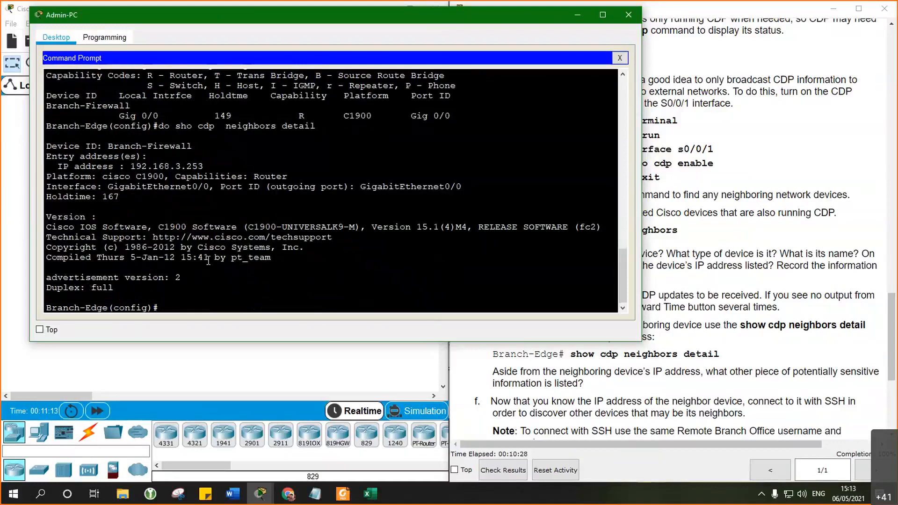
Copy the neighbor's IP address 192.168.3.253 from the CDP detail output into Branch-Firewall's IP Address cell in Excel
{"action": "double_click", "coordinate": [131, 166]}
{"action": "left_click_drag", "start_coordinate": [159, 167], "coordinate": [204, 167]}
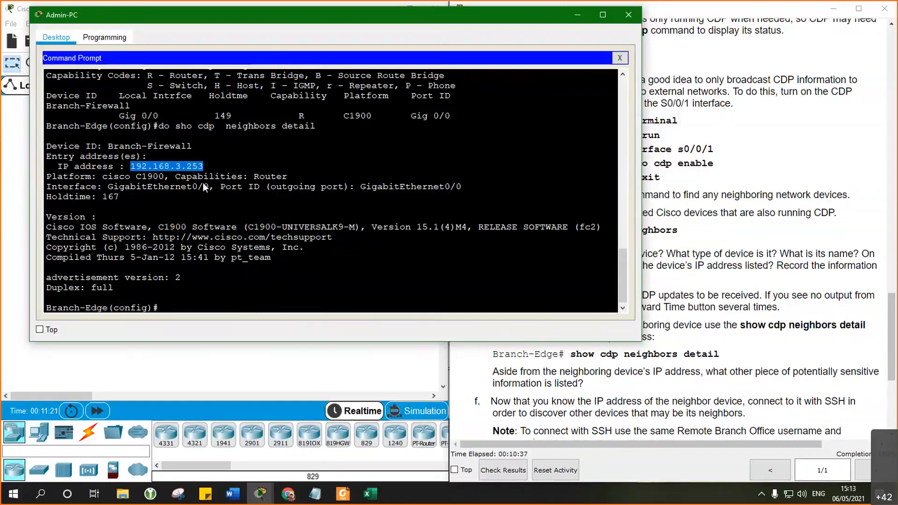
{"action": "right_click", "coordinate": [203, 169]}
{"action": "left_click", "coordinate": [208, 175]}
{"action": "left_click", "coordinate": [370, 494]}
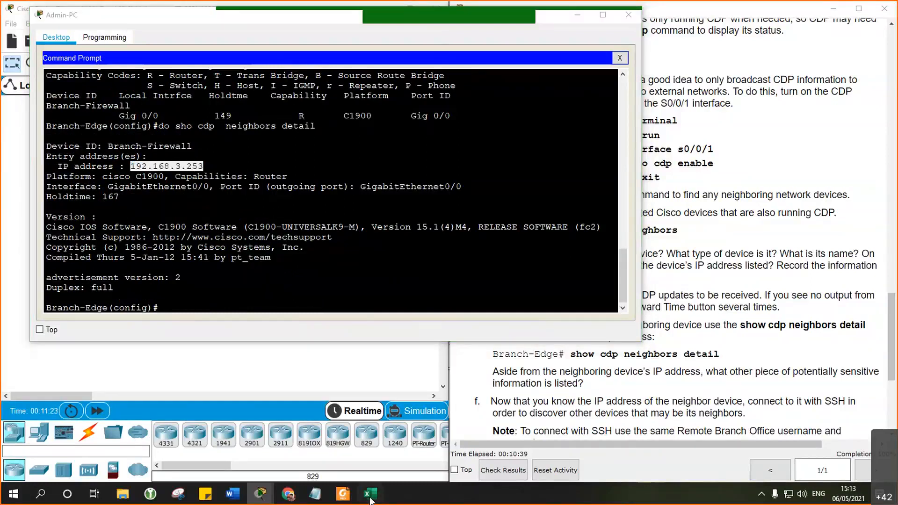
{"action": "left_click", "coordinate": [434, 265]}
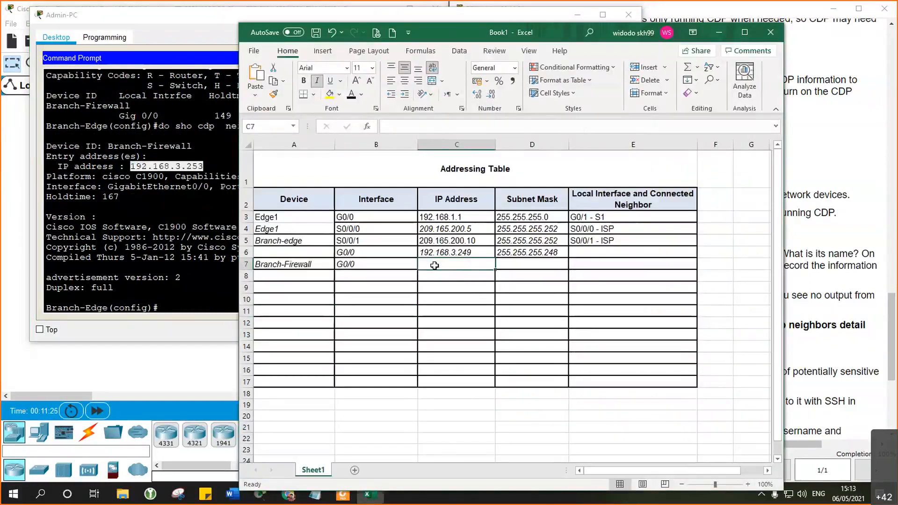
{"action": "right_click", "coordinate": [434, 266]}
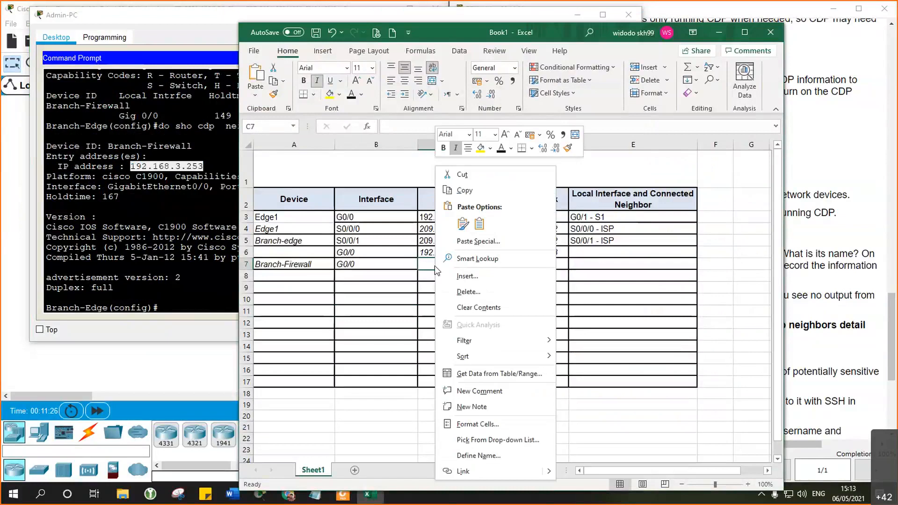
{"action": "left_click", "coordinate": [479, 228]}
{"action": "left_click", "coordinate": [458, 322]}
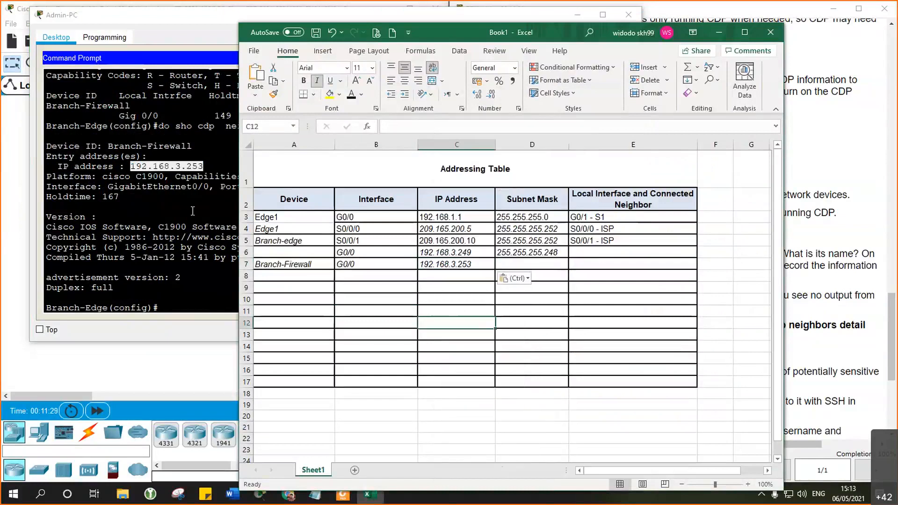
Check the CDP detail output and instructions, and fill subnet mask 255.255.255.248 from row 6 into the Branch-Firewall row in Excel
{"action": "left_click", "coordinate": [193, 211]}
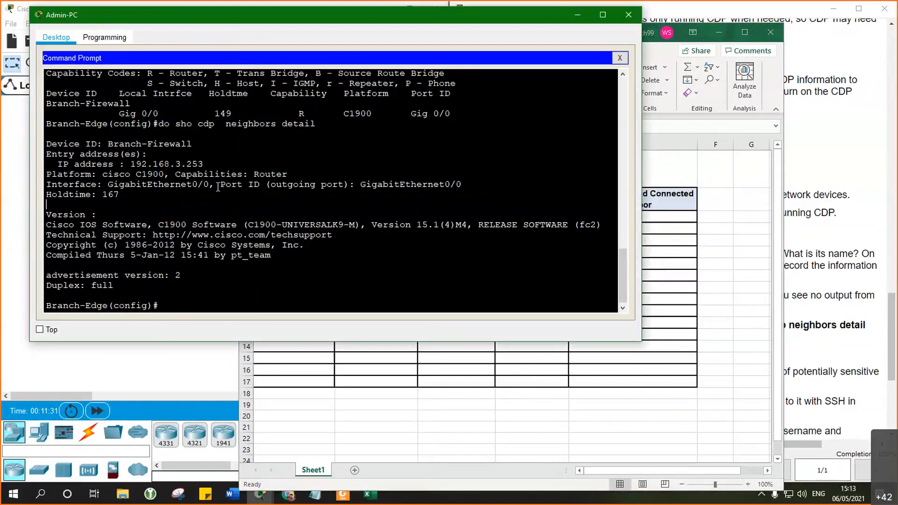
{"action": "scroll", "coordinate": [218, 187], "scroll_direction": "up", "scroll_amount": 1}
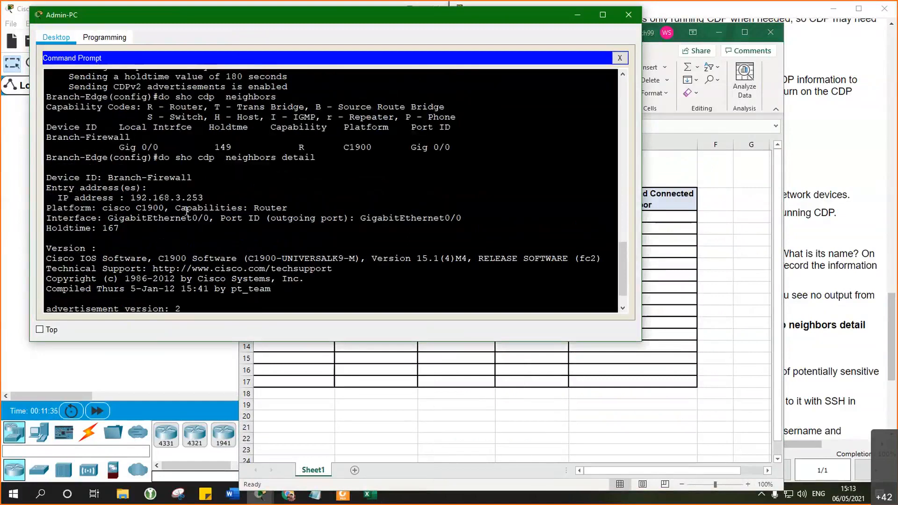
{"action": "scroll", "coordinate": [187, 212], "scroll_direction": "down", "scroll_amount": 1}
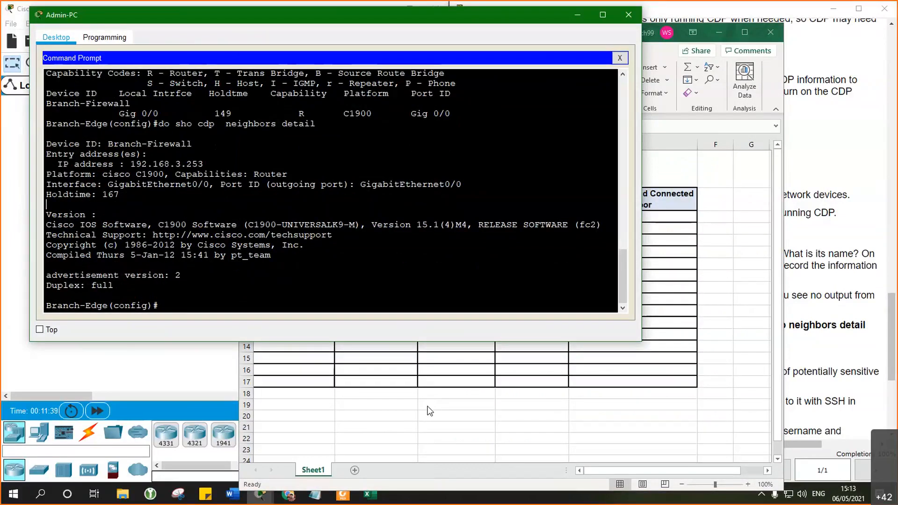
{"action": "left_click", "coordinate": [718, 37]}
{"action": "left_click", "coordinate": [412, 272]}
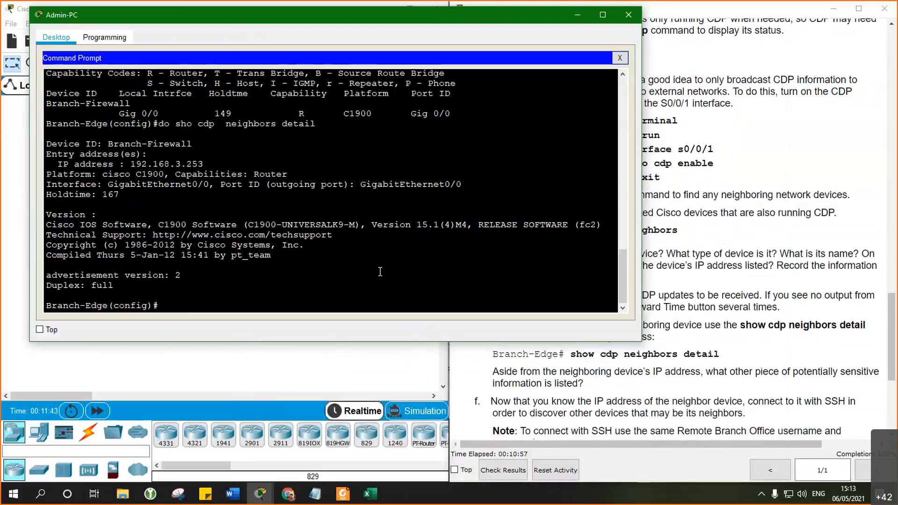
{"action": "left_click", "coordinate": [693, 359]}
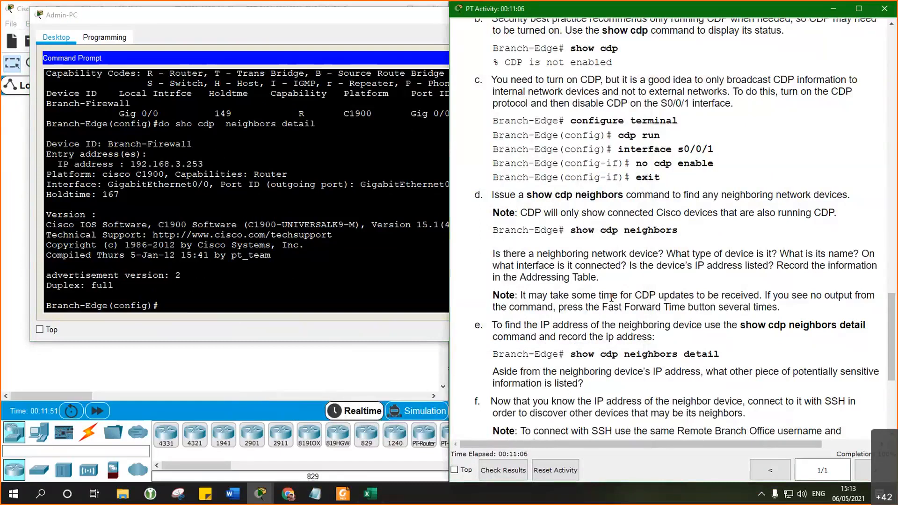
{"action": "left_click", "coordinate": [369, 493]}
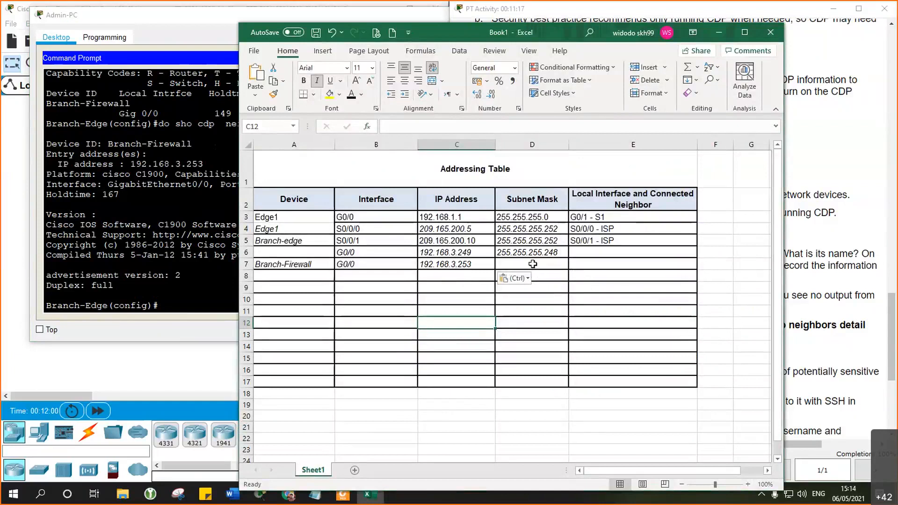
{"action": "left_click", "coordinate": [533, 264]}
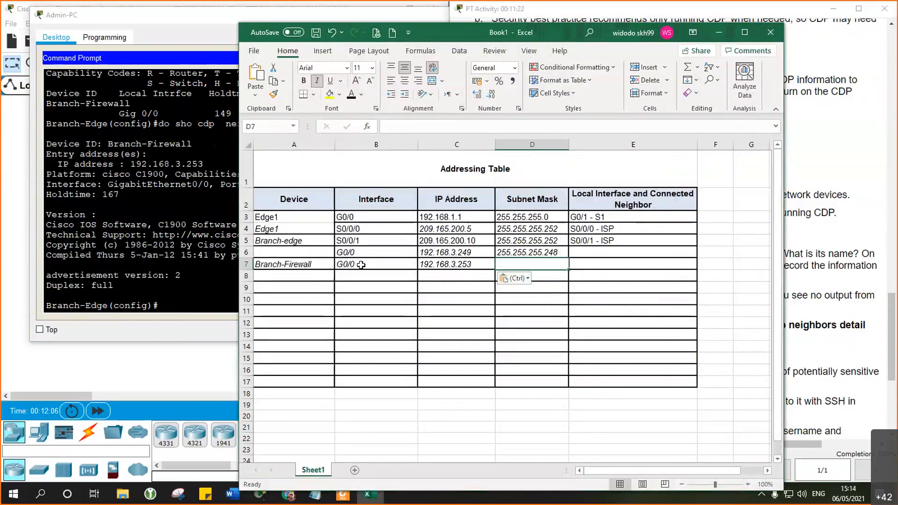
{"action": "left_click", "coordinate": [522, 253]}
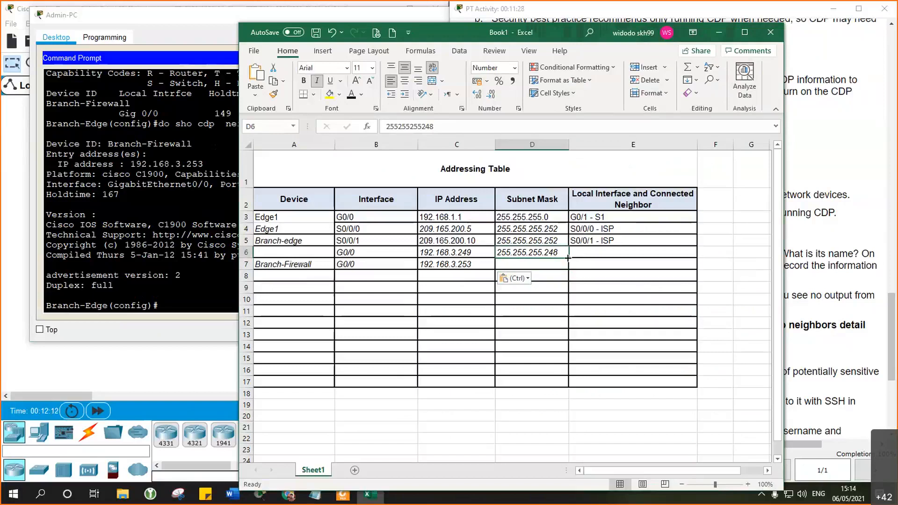
{"action": "left_click_drag", "start_coordinate": [568, 258], "coordinate": [568, 270]}
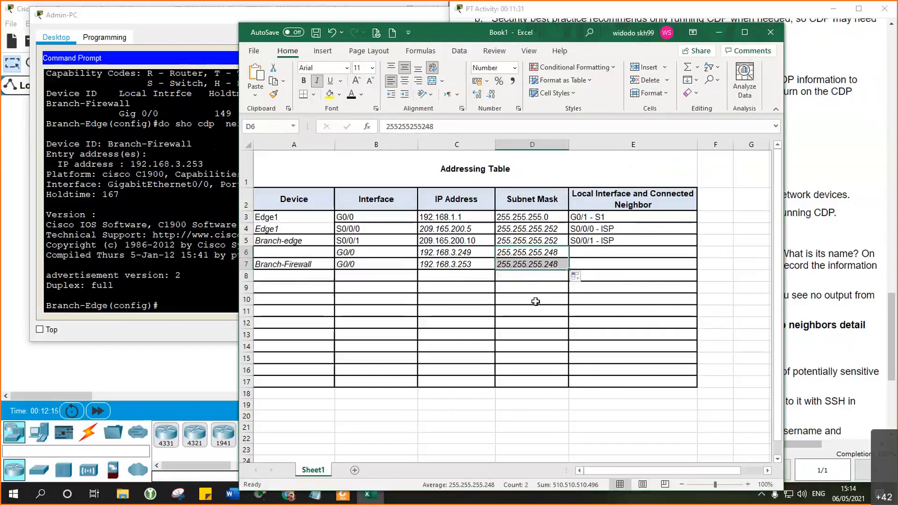
{"action": "left_click", "coordinate": [535, 302]}
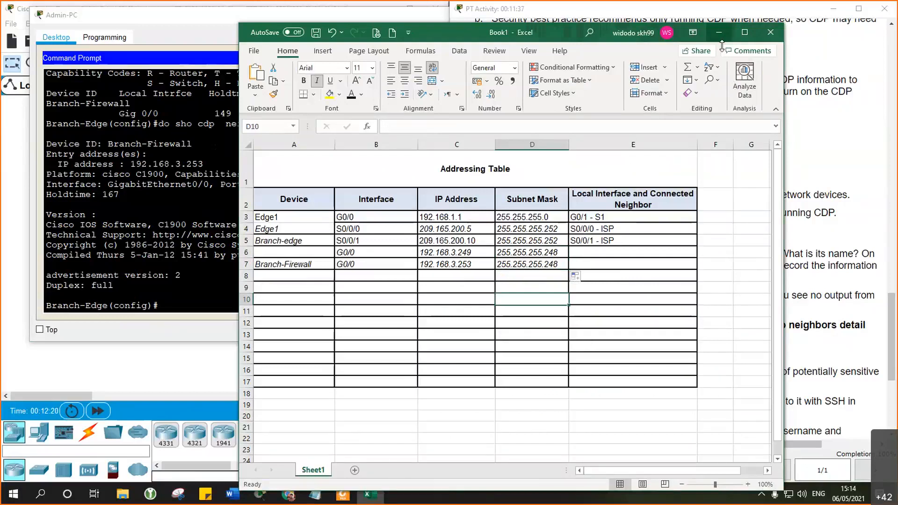
{"action": "left_click", "coordinate": [718, 32]}
Read step f's SSH instructions and leave global configuration mode on Branch-Edge
{"action": "scroll", "coordinate": [690, 254], "scroll_direction": "down", "scroll_amount": 3}
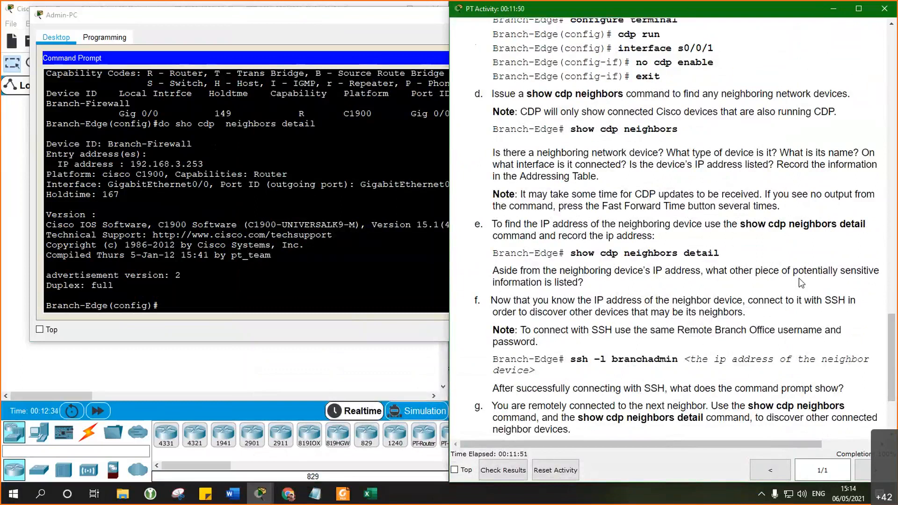
{"action": "scroll", "coordinate": [740, 300], "scroll_direction": "down", "scroll_amount": 1}
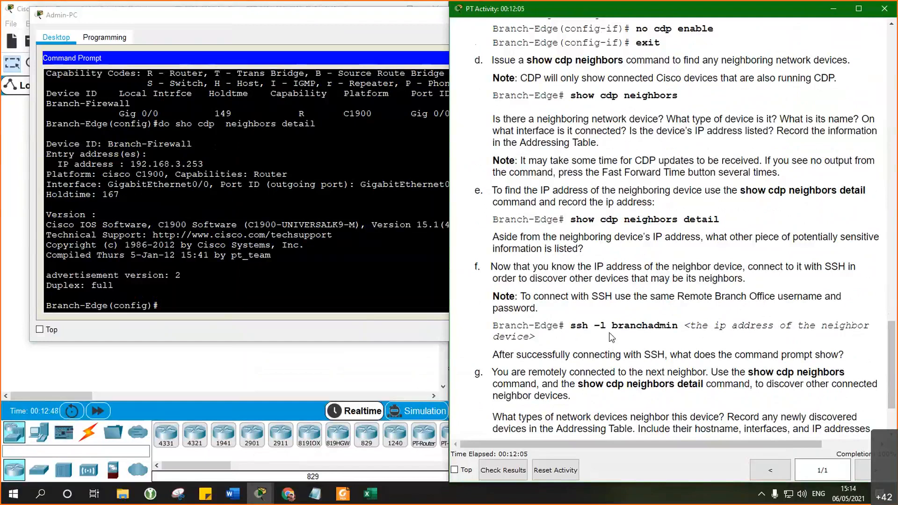
{"action": "left_click", "coordinate": [159, 299]}
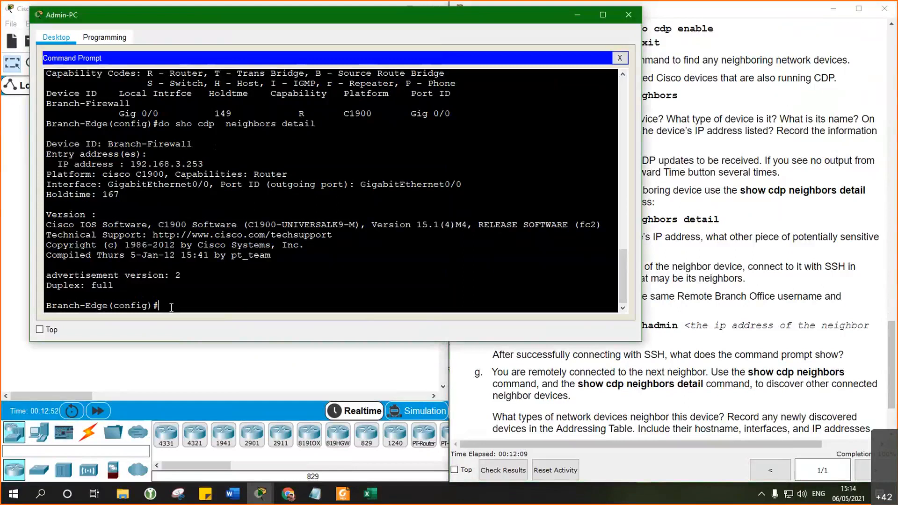
{"action": "type", "text": "exit"}
{"action": "key", "text": "Return"}
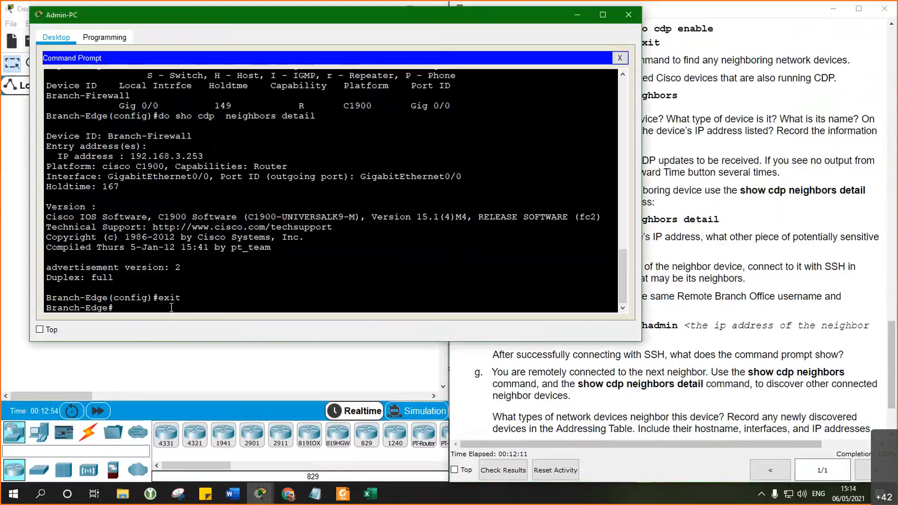
Begin the command "ssh -l branchadmin" at the Branch-Edge prompt, copying the username from the instructions
{"action": "type", "text": "ssh"}
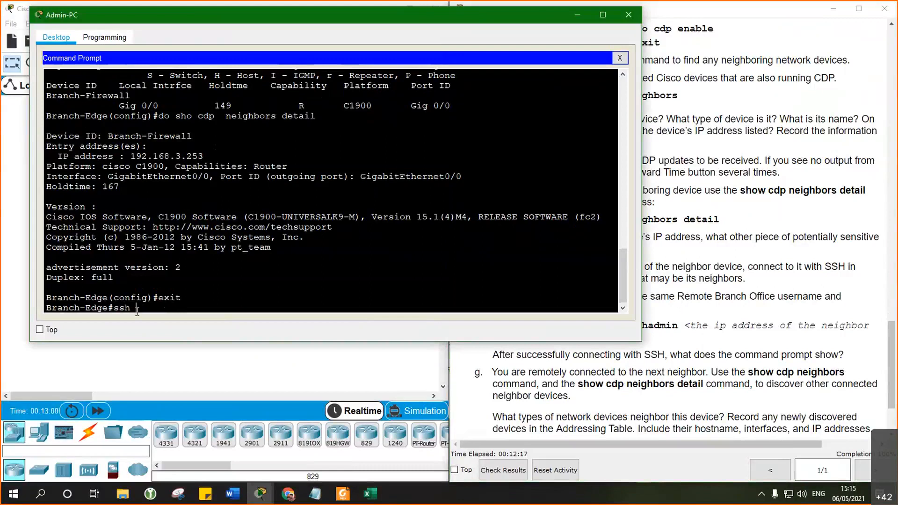
{"action": "type", "text": " -l"}
{"action": "left_click", "coordinate": [495, 391]}
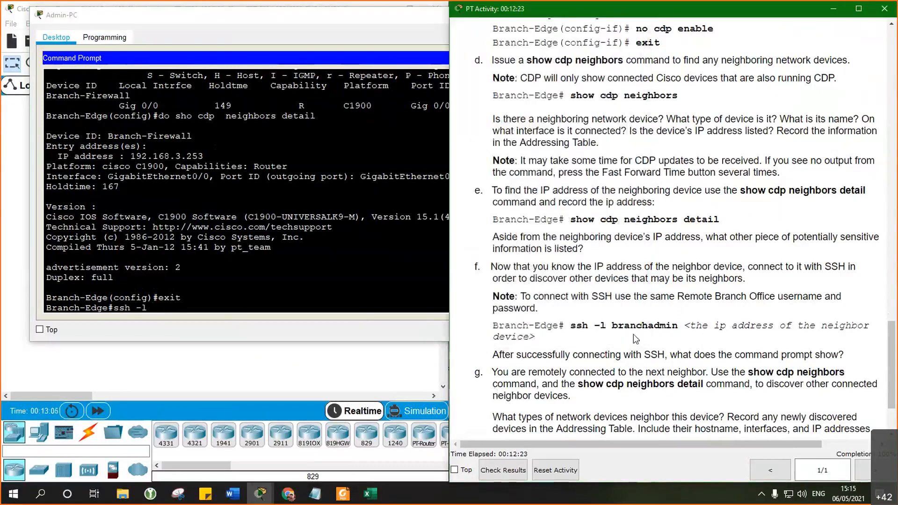
{"action": "left_click_drag", "start_coordinate": [612, 325], "coordinate": [678, 326]}
{"action": "key", "text": "ctrl+c"}
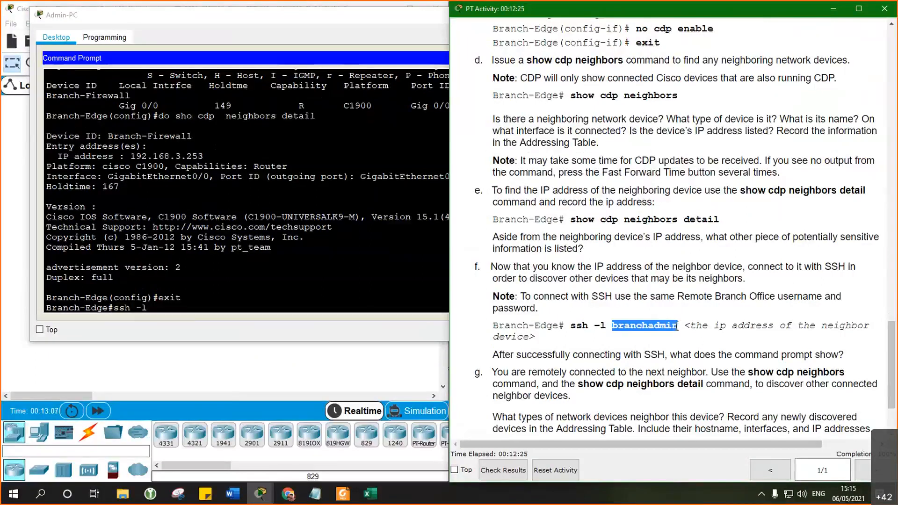
{"action": "left_click", "coordinate": [187, 317]}
{"action": "right_click", "coordinate": [202, 314]}
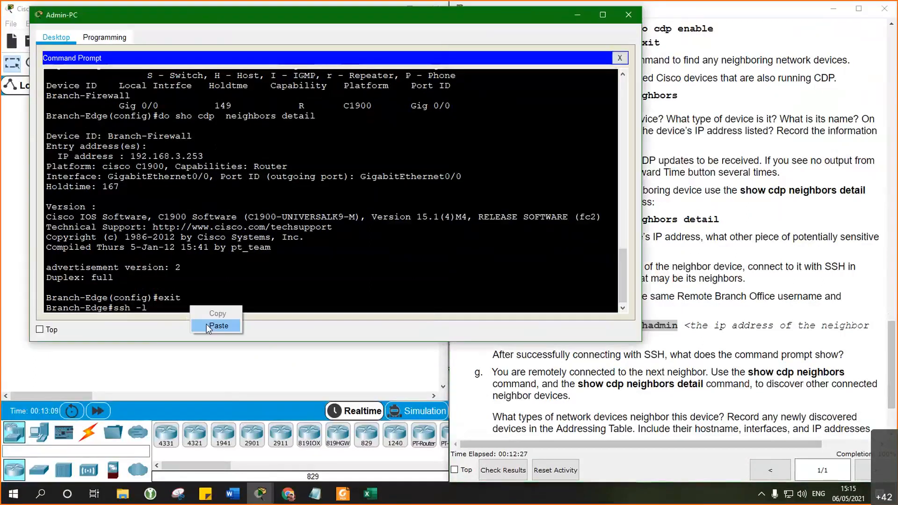
{"action": "left_click", "coordinate": [206, 324]}
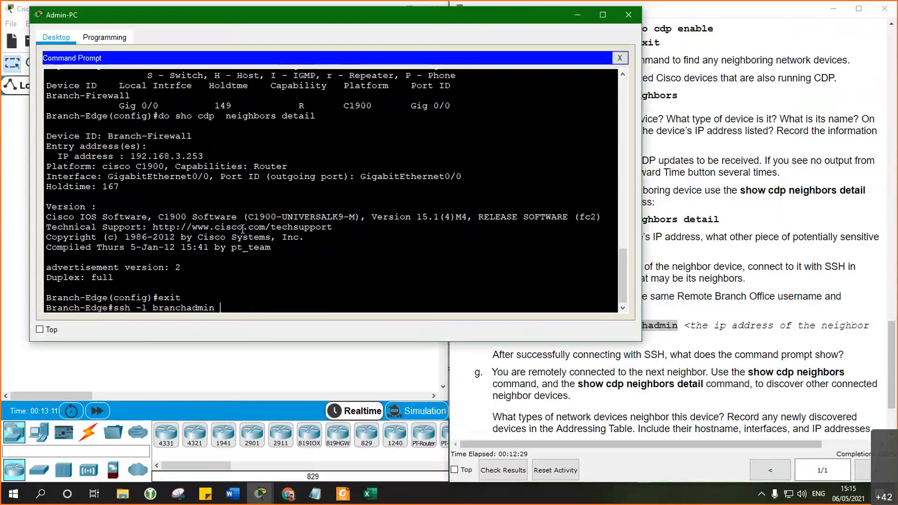
Complete the SSH command with Branch-Firewall's address 192.168.3.253 copied from the CDP output, and run it
{"action": "left_click_drag", "start_coordinate": [129, 157], "coordinate": [204, 158]}
{"action": "key", "text": "ctrl+c"}
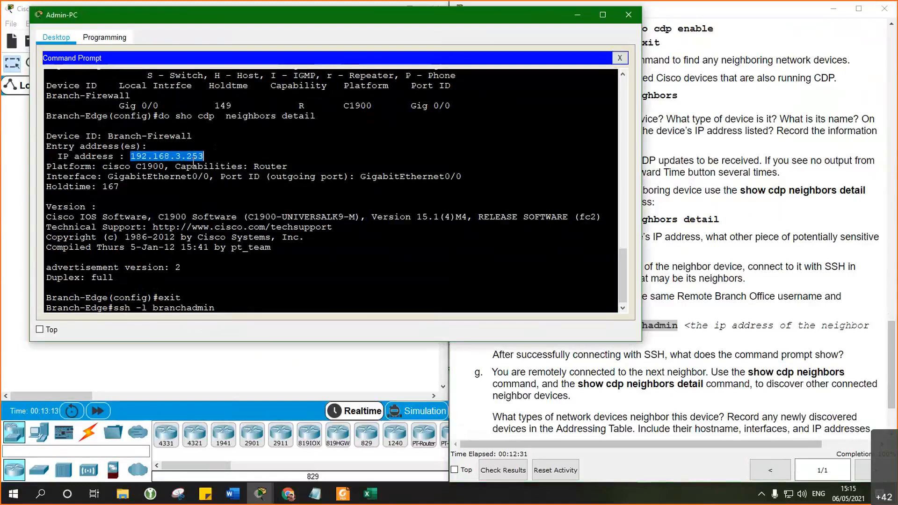
{"action": "right_click", "coordinate": [202, 160]}
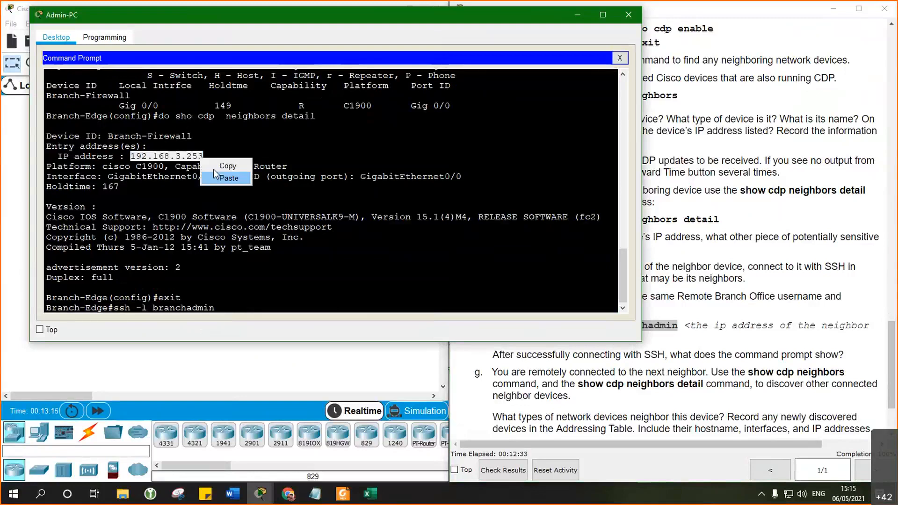
{"action": "left_click", "coordinate": [214, 169]}
{"action": "right_click", "coordinate": [257, 307]}
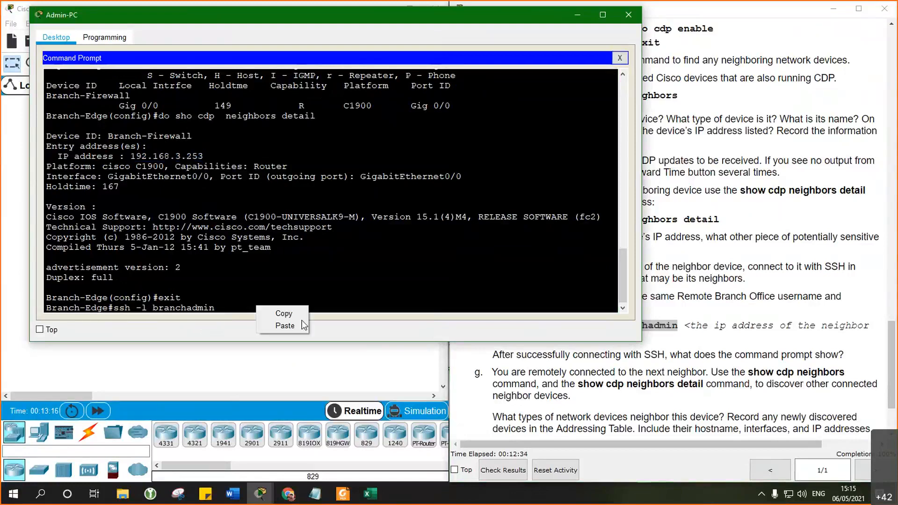
{"action": "left_click", "coordinate": [285, 325]}
{"action": "key", "text": "Return"}
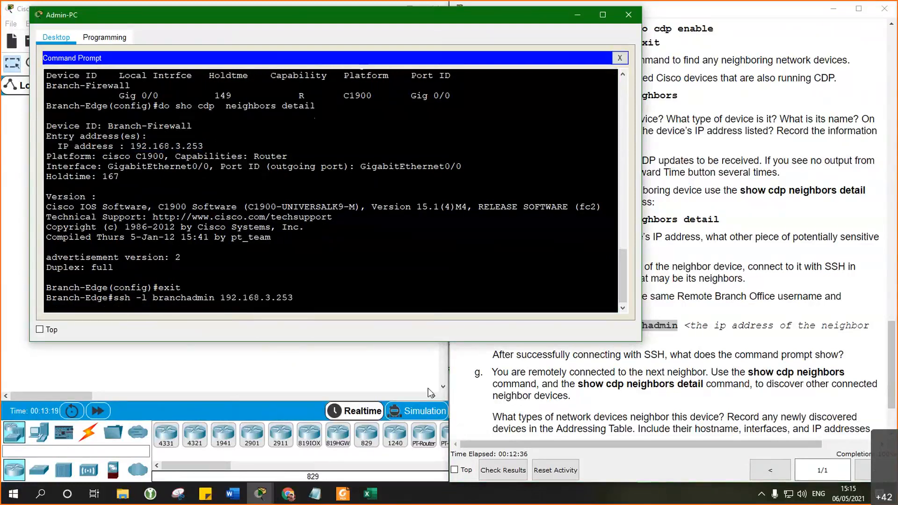
Copy the SSH password from the Part 1 instructions into the password prompt and log in to Branch-Firewall
{"action": "left_click", "coordinate": [814, 294]}
{"action": "scroll", "coordinate": [643, 350], "scroll_direction": "up", "scroll_amount": 5}
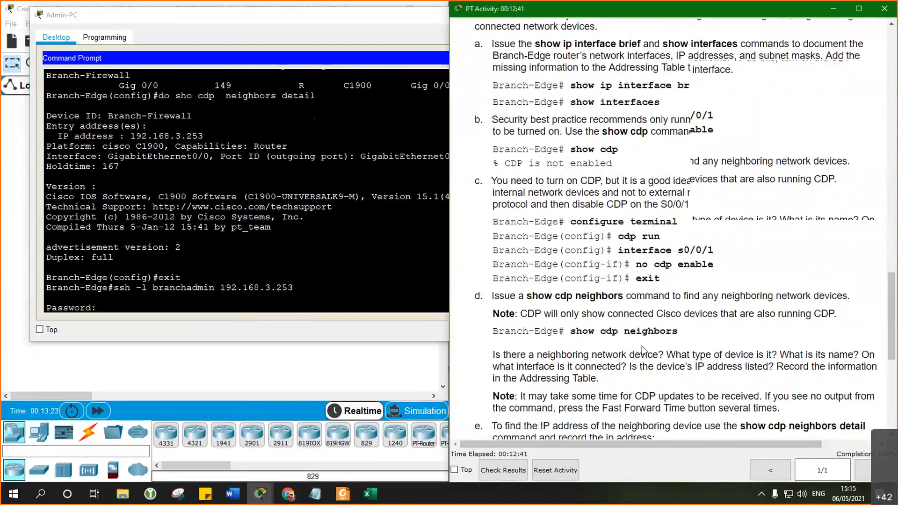
{"action": "scroll", "coordinate": [643, 350], "scroll_direction": "up", "scroll_amount": 3}
{"action": "scroll", "coordinate": [641, 341], "scroll_direction": "up", "scroll_amount": 5}
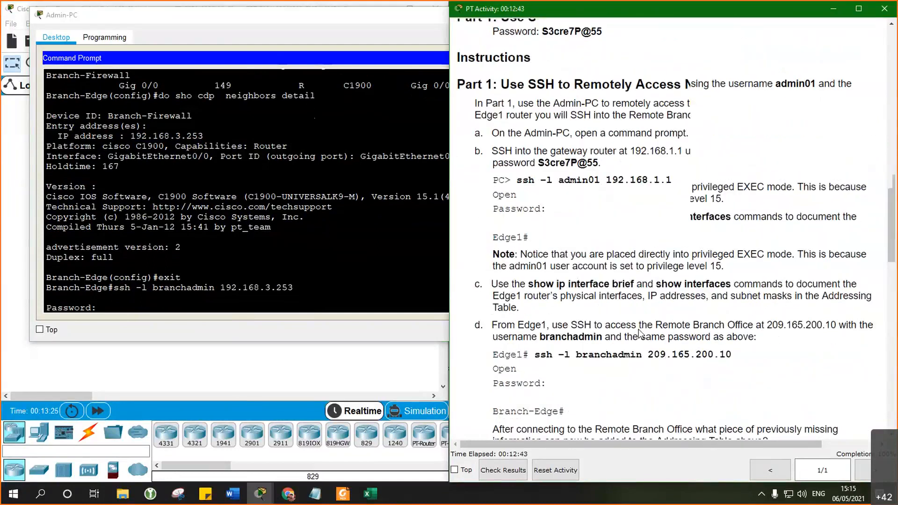
{"action": "scroll", "coordinate": [640, 333], "scroll_direction": "up", "scroll_amount": 1}
{"action": "left_click_drag", "start_coordinate": [540, 195], "coordinate": [599, 197]}
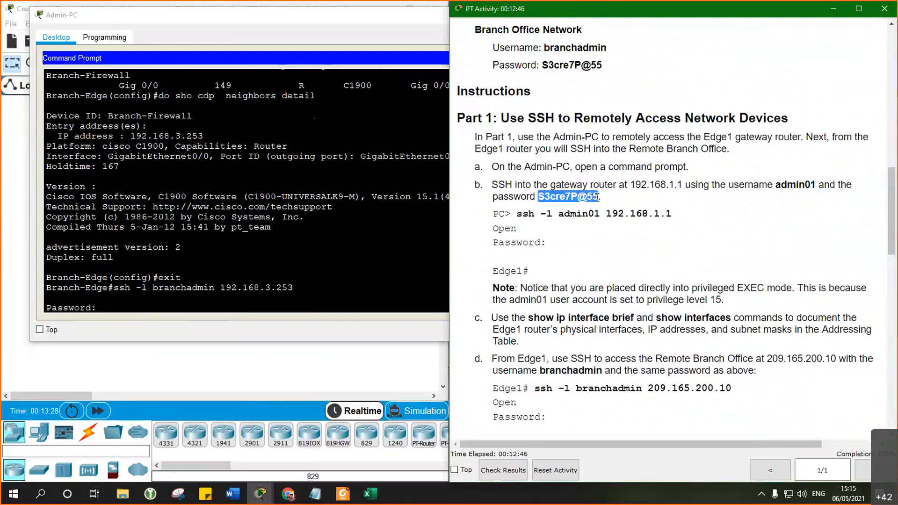
{"action": "right_click", "coordinate": [168, 304]}
{"action": "left_click", "coordinate": [181, 322]}
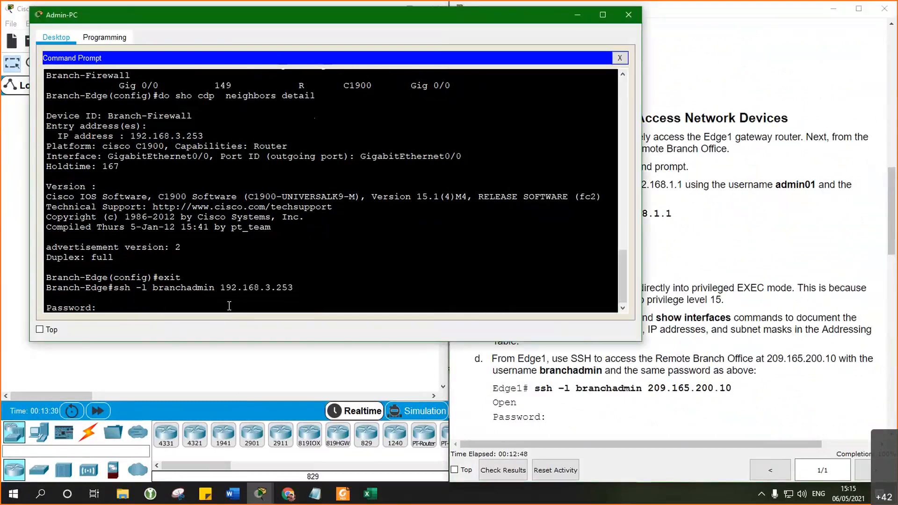
{"action": "key", "text": "Return"}
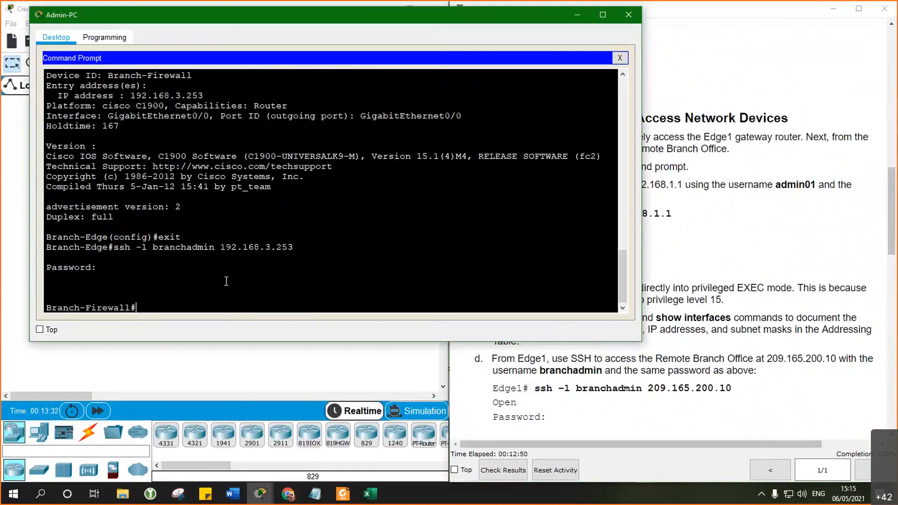
Review the instructions of steps f to h and run "sh ip int br" on Branch-Firewall to list its interfaces
{"action": "left_click", "coordinate": [593, 381]}
{"action": "scroll", "coordinate": [680, 365], "scroll_direction": "down", "scroll_amount": 10}
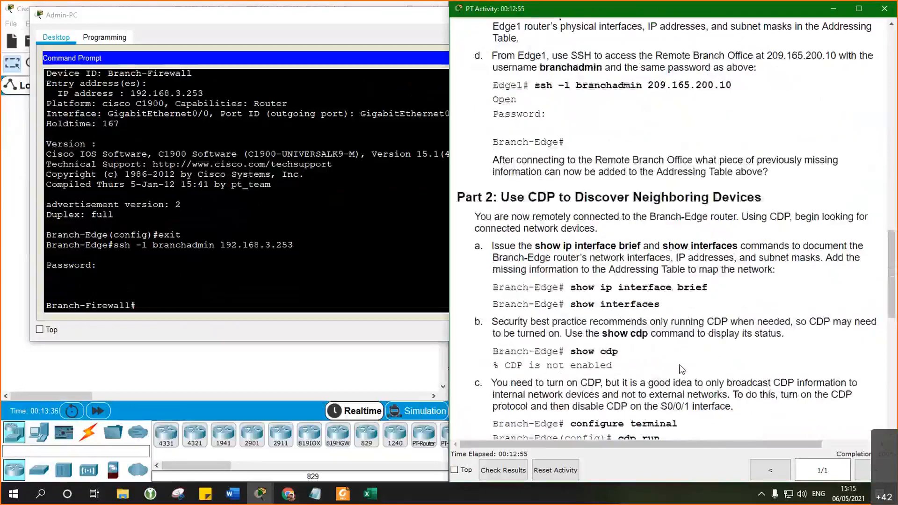
{"action": "scroll", "coordinate": [681, 365], "scroll_direction": "down", "scroll_amount": 4}
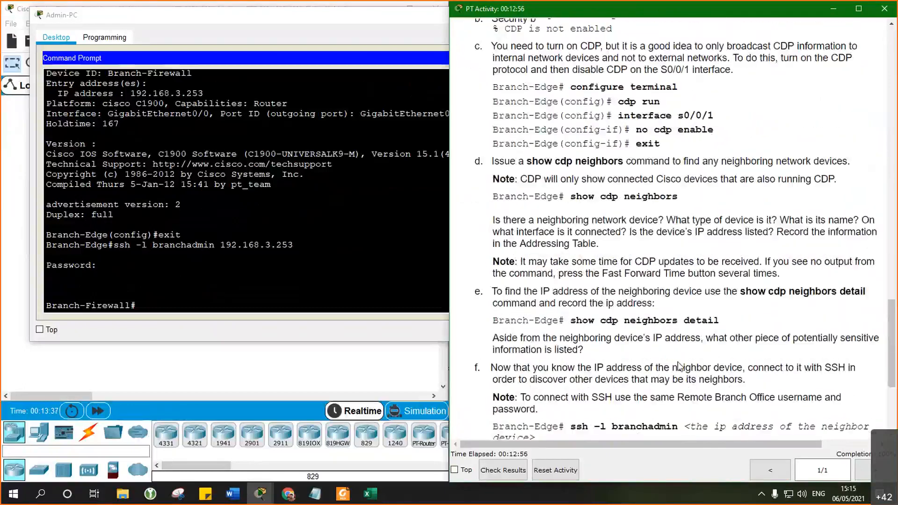
{"action": "scroll", "coordinate": [679, 366], "scroll_direction": "down", "scroll_amount": 4}
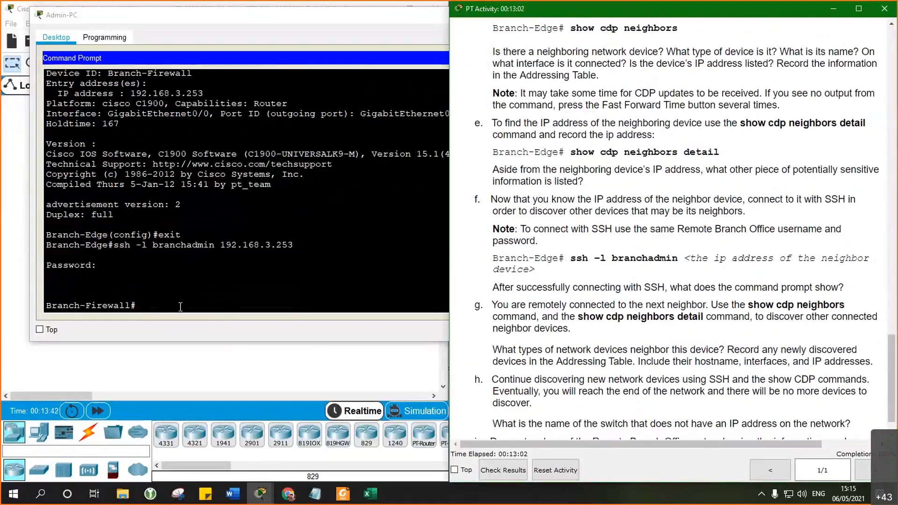
{"action": "left_click", "coordinate": [163, 306]}
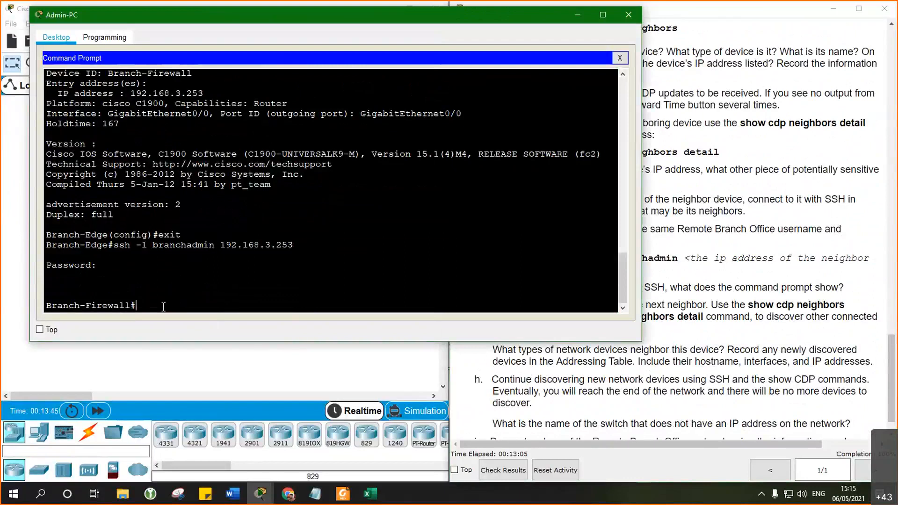
{"action": "type", "text": "sh ip int br"}
{"action": "key", "text": "Return"}
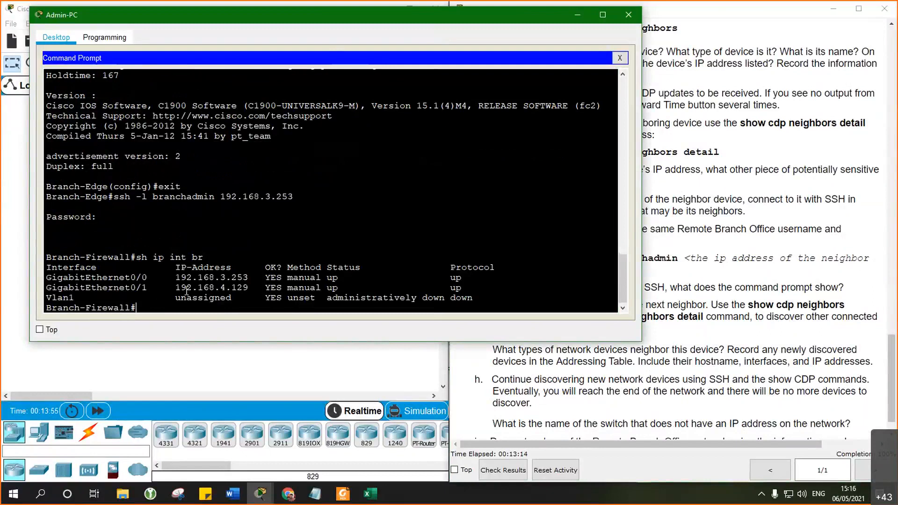
Copy GigabitEthernet0/1's address 192.168.4.129 from the interface list into IP Address cell C8 of the Excel addressing table
{"action": "left_click_drag", "start_coordinate": [177, 288], "coordinate": [243, 291]}
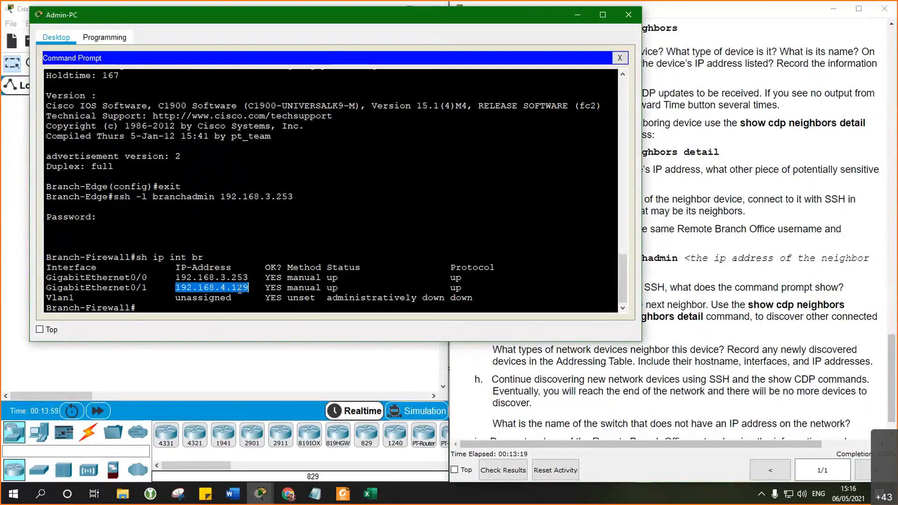
{"action": "right_click", "coordinate": [240, 291]}
{"action": "left_click", "coordinate": [262, 294]}
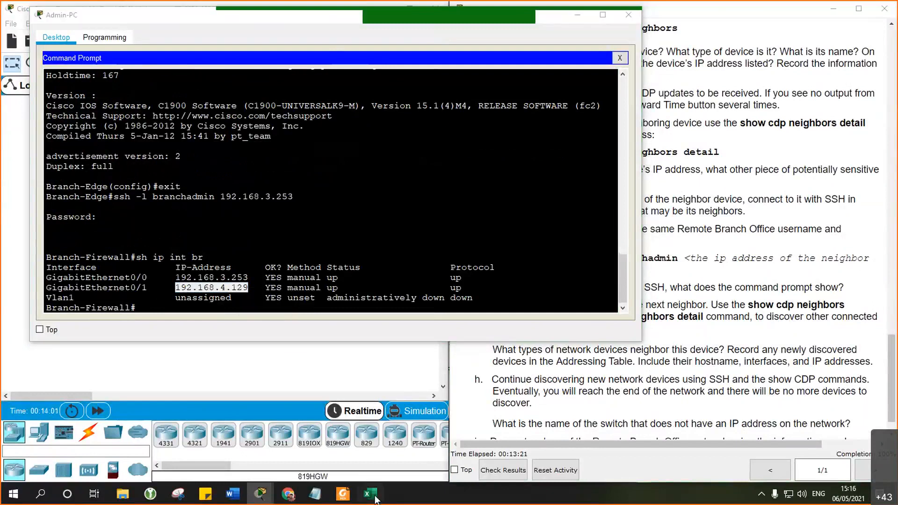
{"action": "left_click", "coordinate": [371, 497]}
{"action": "left_click", "coordinate": [443, 278]}
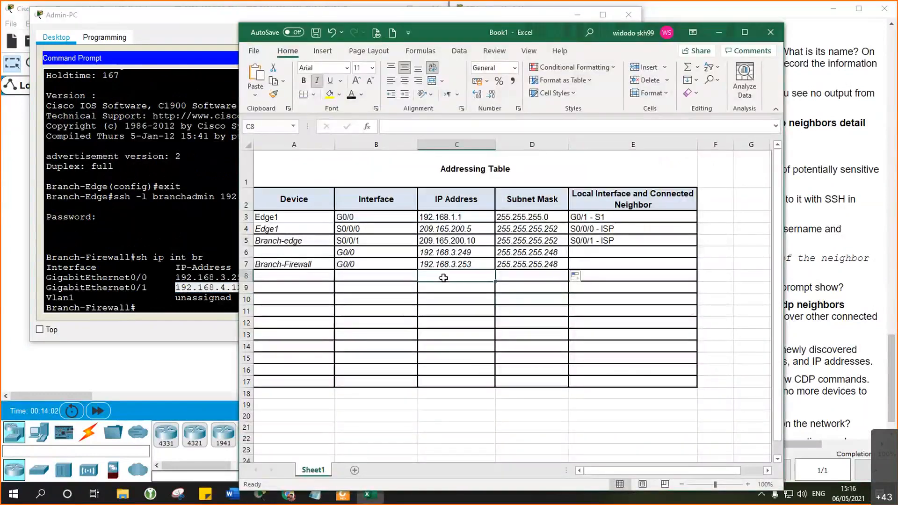
{"action": "right_click", "coordinate": [443, 278]}
{"action": "left_click", "coordinate": [465, 132]}
Enter G0/1 as the interface in cell B8, beside the 192.168.4.129 address
{"action": "left_click", "coordinate": [363, 277]}
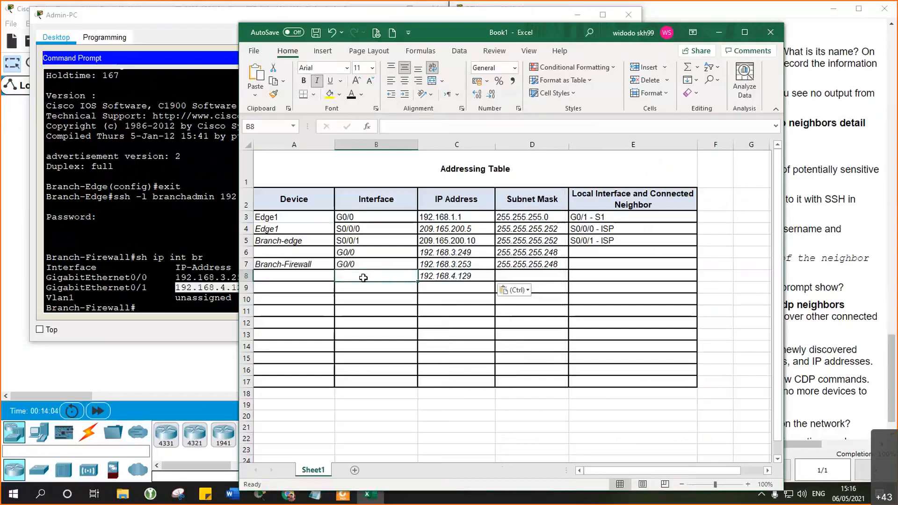
{"action": "double_click", "coordinate": [363, 278]}
{"action": "type", "text": "G"}
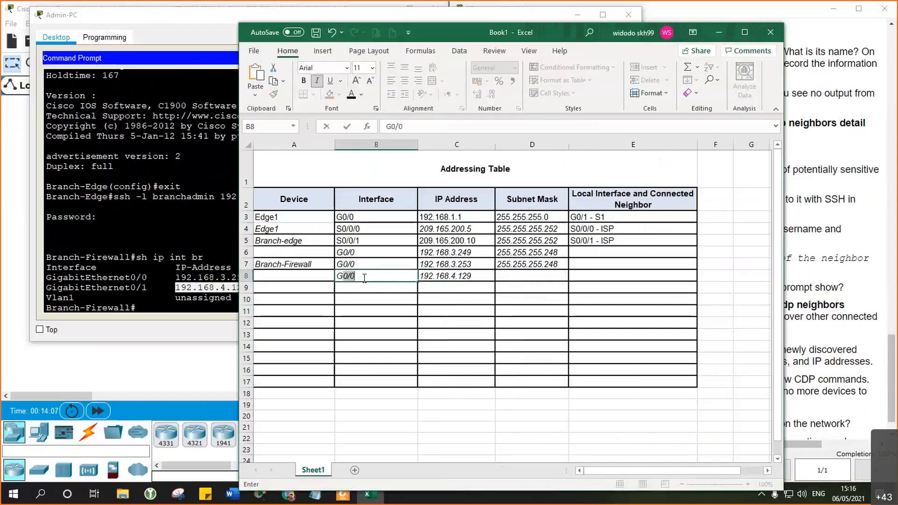
{"action": "type", "text": "0/1"}
{"action": "key", "text": "Return"}
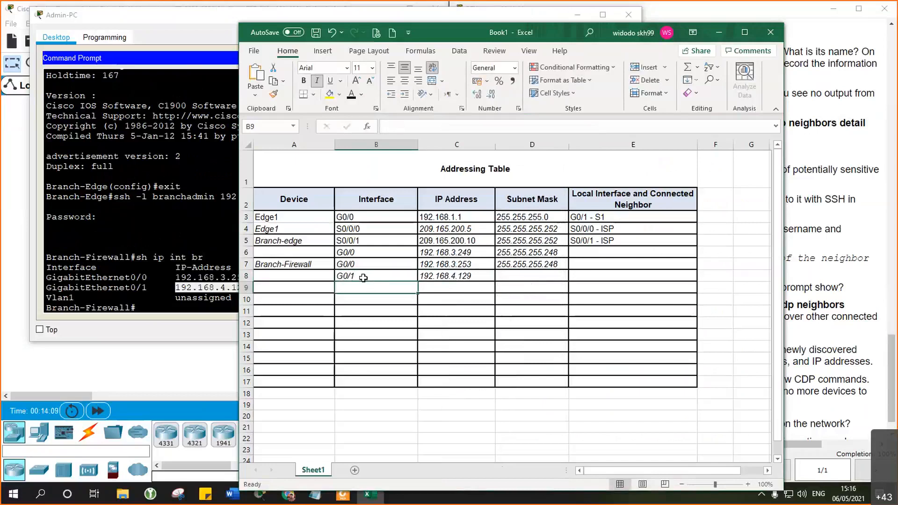
Switch to the Admin-PC command prompt and run "sh int g0/1" on Branch-Firewall to check the address's prefix length
{"action": "left_click", "coordinate": [206, 298]}
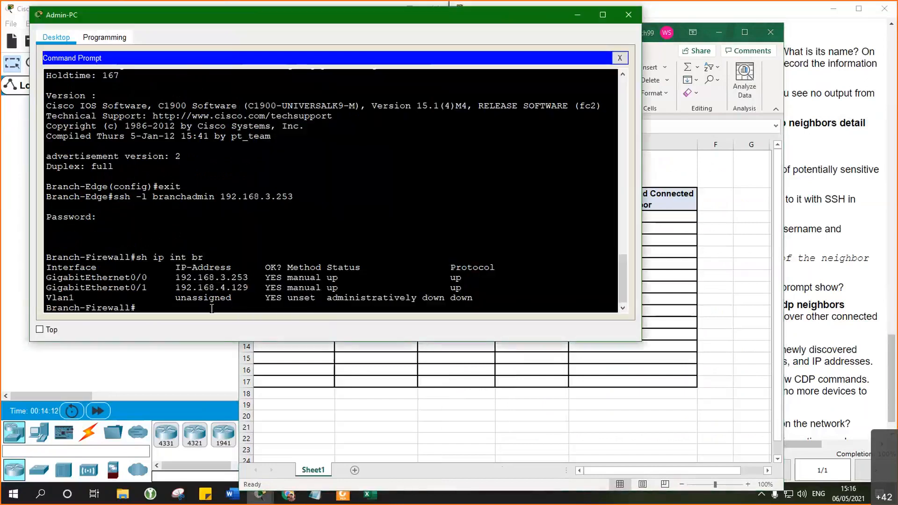
{"action": "key", "text": "Up"}
{"action": "key", "text": "Down"}
{"action": "type", "text": "sh int g0/1"}
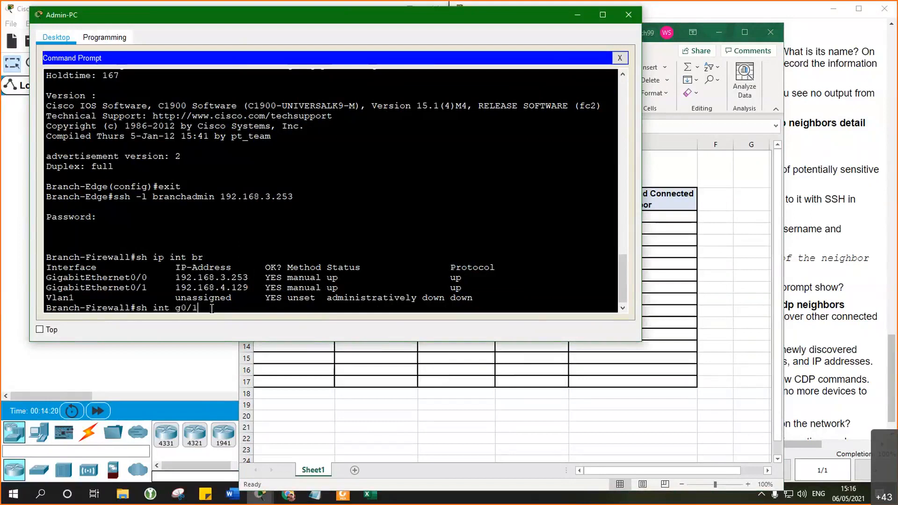
{"action": "key", "text": "Return"}
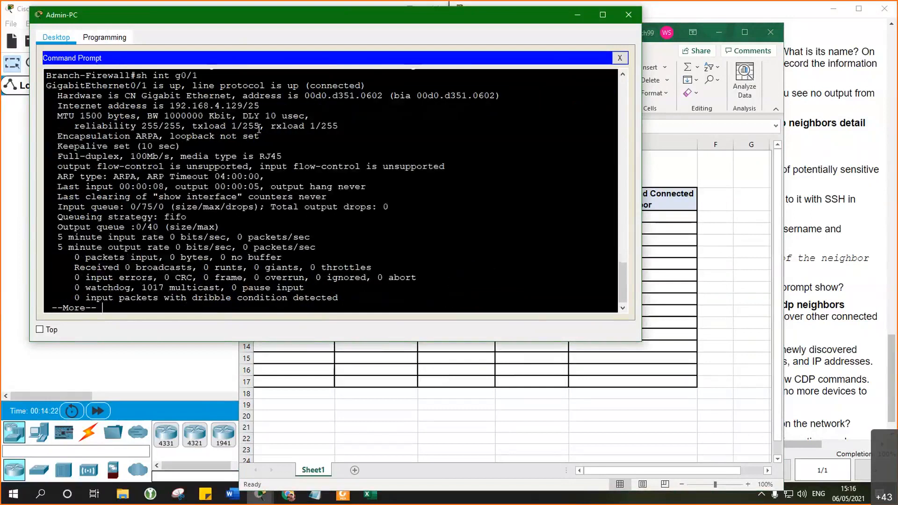
{"action": "left_click_drag", "start_coordinate": [249, 105], "coordinate": [260, 106]}
Enter subnet mask 255.255.255.128 in cell D8 of the Excel addressing table for Branch-Firewall's G0/1 interface
{"action": "left_click", "coordinate": [500, 369]}
{"action": "left_click", "coordinate": [510, 278]}
{"action": "type", "text": "255"}
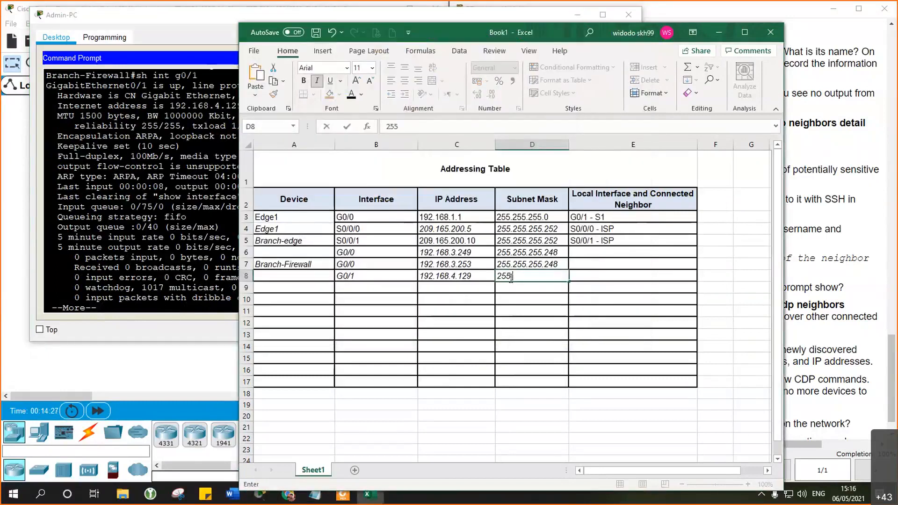
{"action": "type", "text": ".255.255.128"}
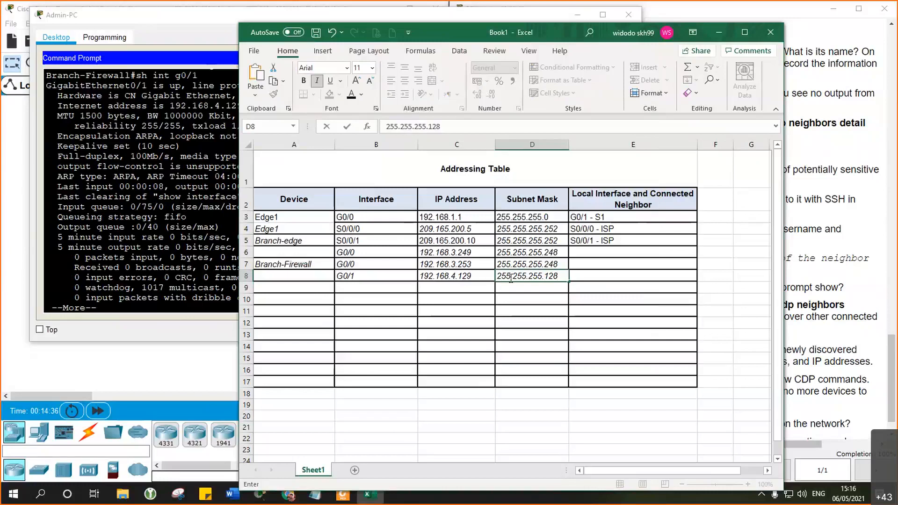
{"action": "key", "text": "Return"}
{"action": "left_click", "coordinate": [510, 277]}
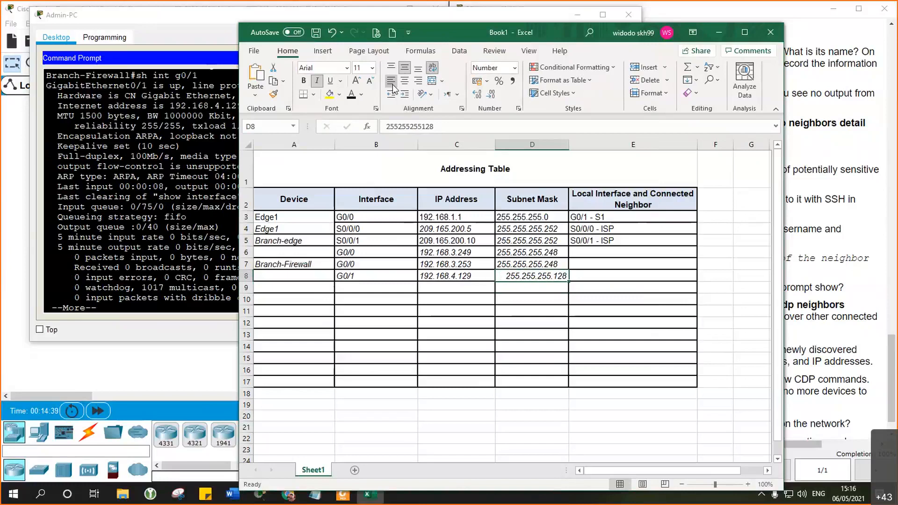
Return to the Admin-PC command prompt, end the paged interface output, and run "sh cdp" on Branch-Firewall
{"action": "left_click", "coordinate": [177, 299]}
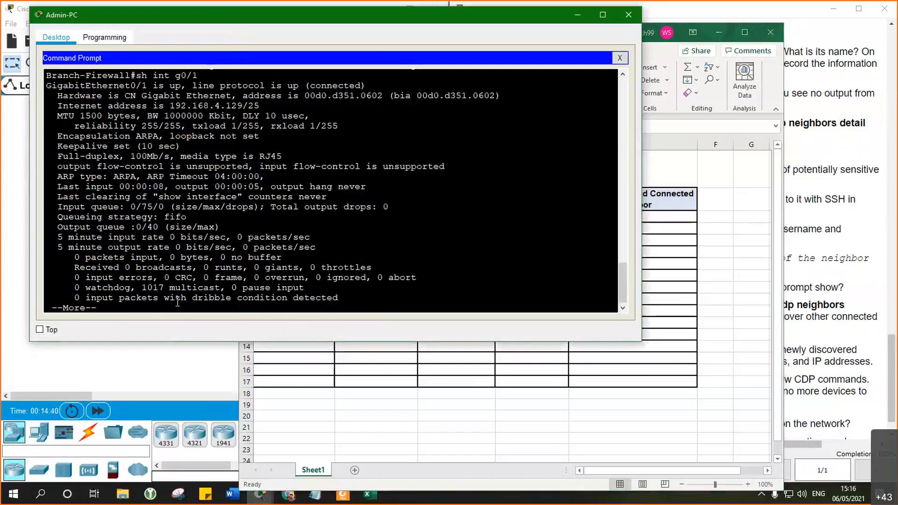
{"action": "key", "text": "q"}
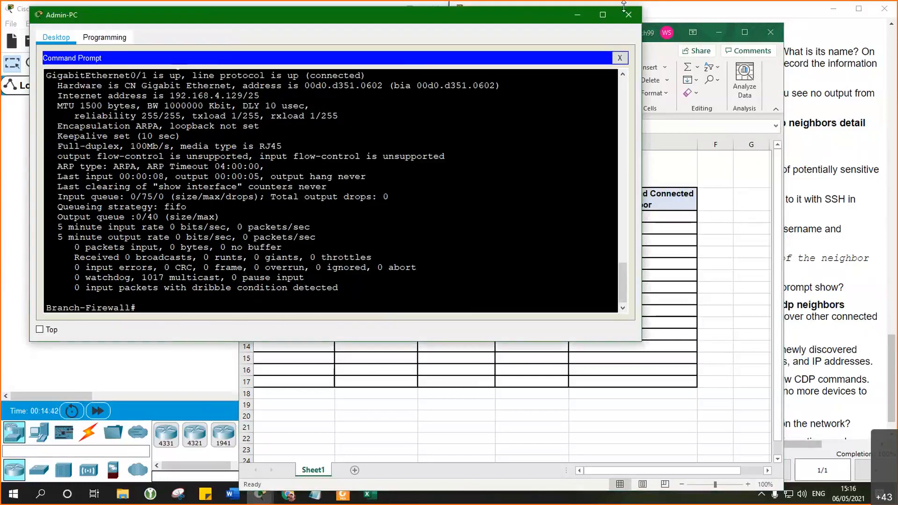
{"action": "left_click", "coordinate": [716, 37]}
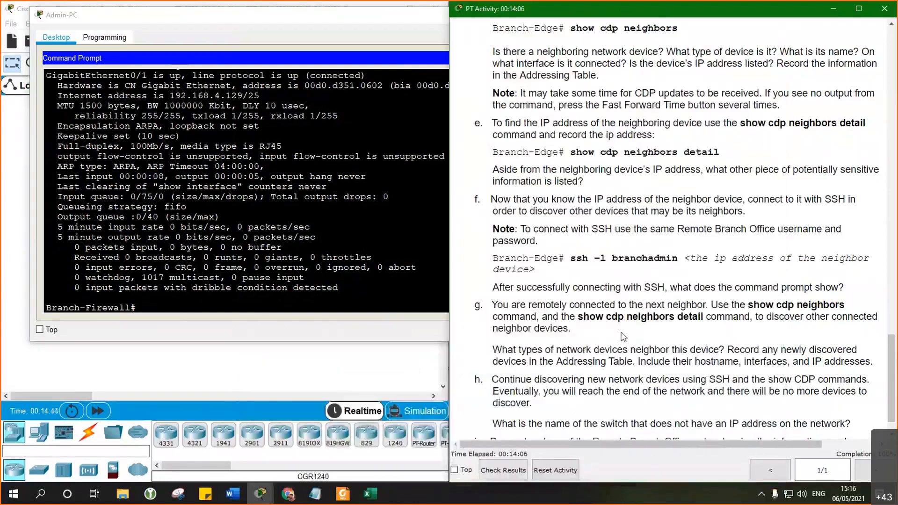
{"action": "left_click", "coordinate": [156, 307]}
{"action": "type", "text": "sh cdp"}
{"action": "key", "text": "Return"}
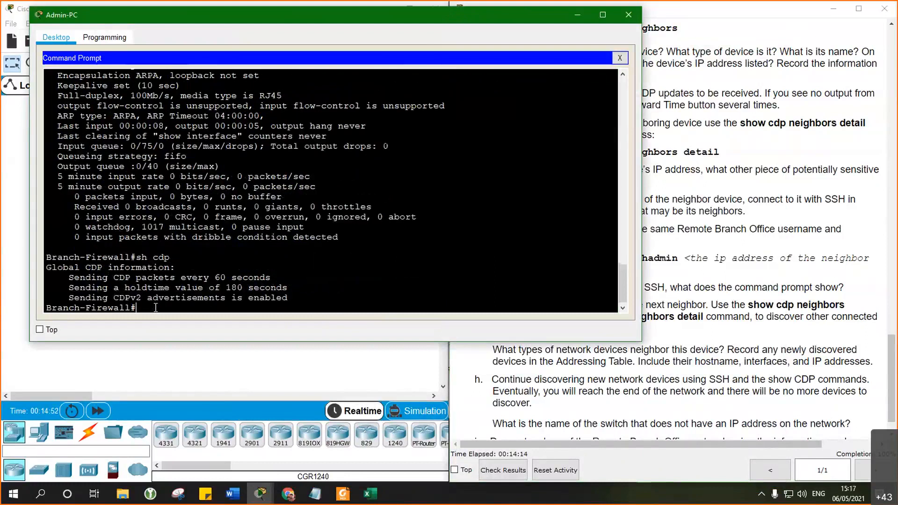
Try to display CDP details on Branch-Firewall with the command "sh cdp detail"
{"action": "type", "text": "sh cdp deta"}
{"action": "key", "text": "Tab"}
{"action": "type", "text": "il"}
{"action": "key", "text": "Return"}
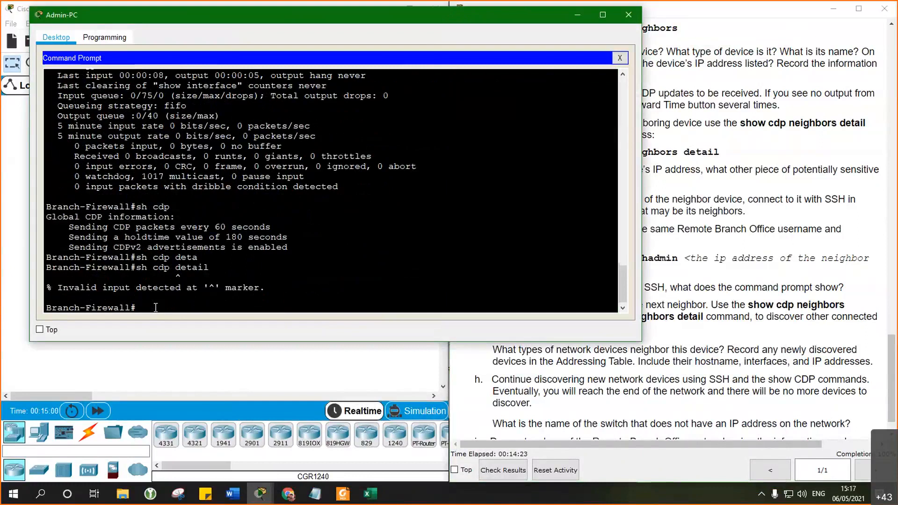
Run "sh cdp neighbors" on Branch-Firewall to list its directly connected devices
{"action": "key", "text": "Up"}
{"action": "key", "text": "BackSpace"}
{"action": "key", "text": "BackSpace"}
{"action": "key", "text": "BackSpace"}
{"action": "key", "text": "BackSpace"}
{"action": "key", "text": "BackSpace"}
{"action": "key", "text": "BackSpace"}
{"action": "type", "text": "nei"}
{"action": "key", "text": "Tab"}
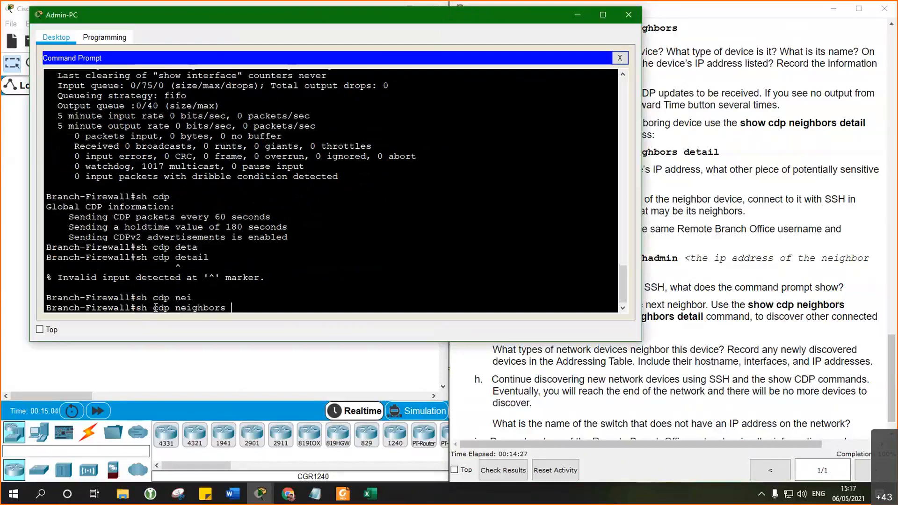
{"action": "key", "text": "Return"}
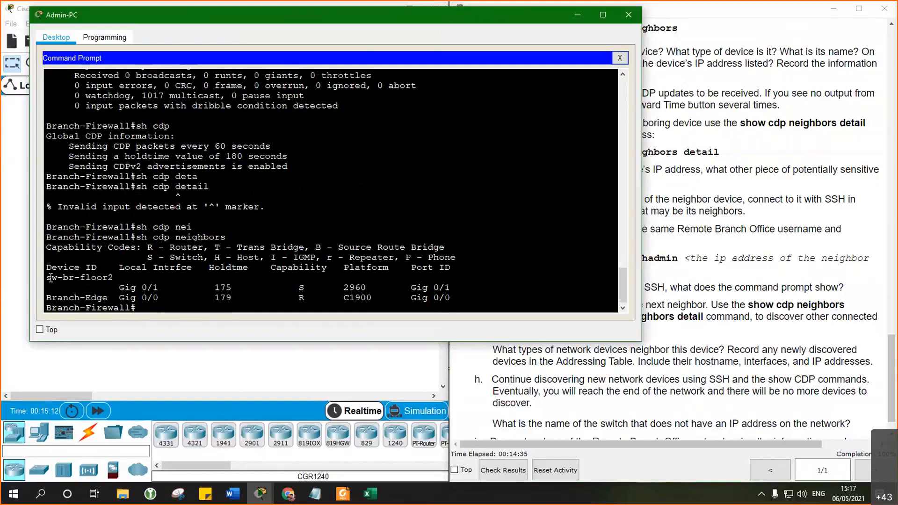
Copy the neighbor's device ID sw-br-floor2 from the CDP output into Device cell A9 of the Excel addressing table
{"action": "left_click_drag", "start_coordinate": [50, 278], "coordinate": [113, 278]}
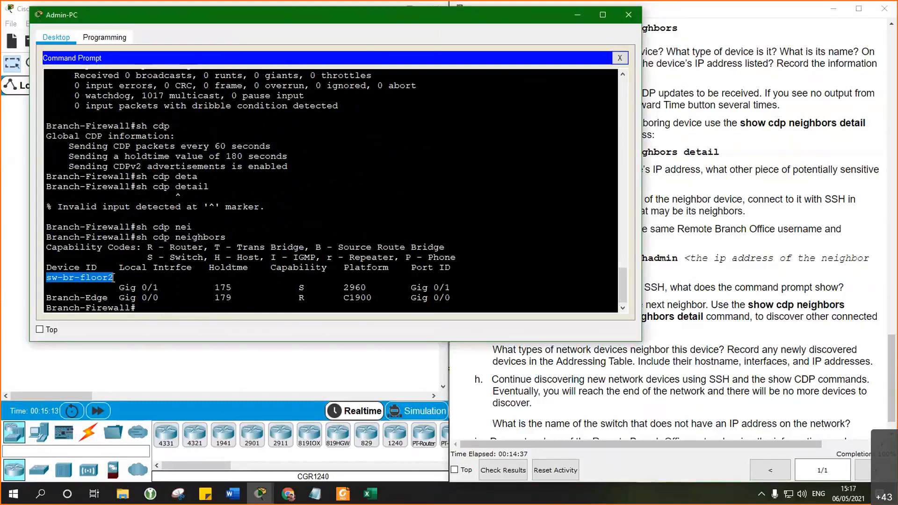
{"action": "right_click", "coordinate": [98, 277]}
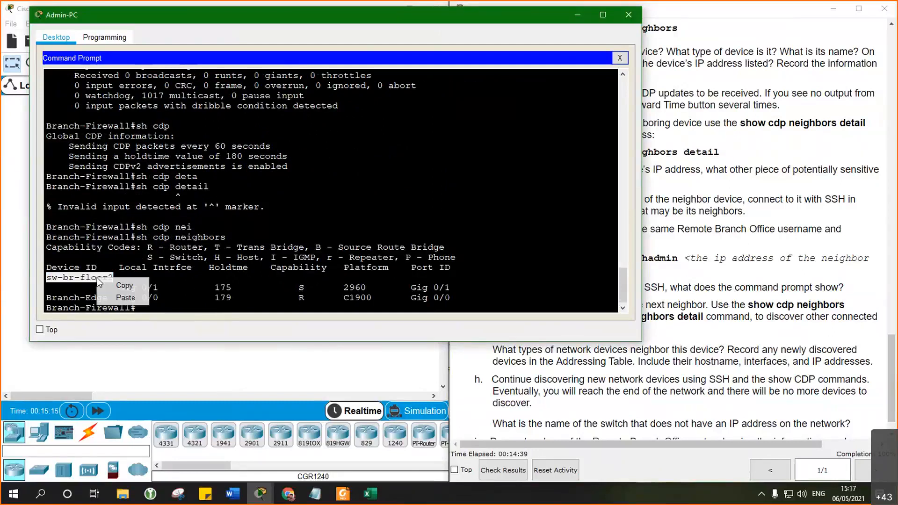
{"action": "left_click", "coordinate": [367, 448]}
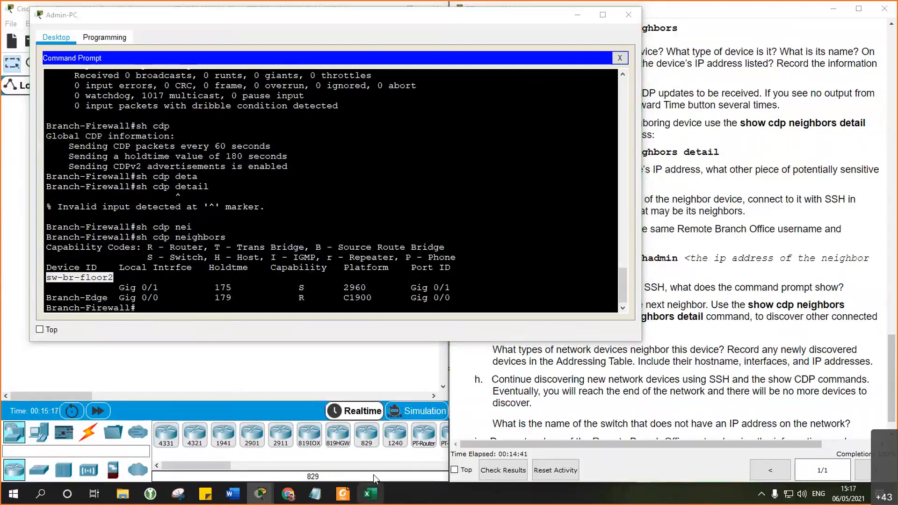
{"action": "left_click", "coordinate": [369, 494]}
{"action": "right_click", "coordinate": [285, 288]}
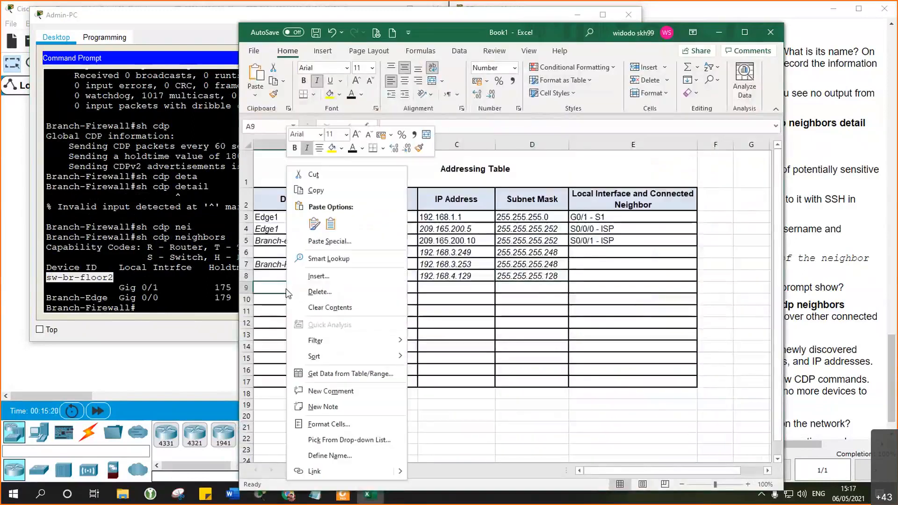
{"action": "left_click", "coordinate": [332, 225]}
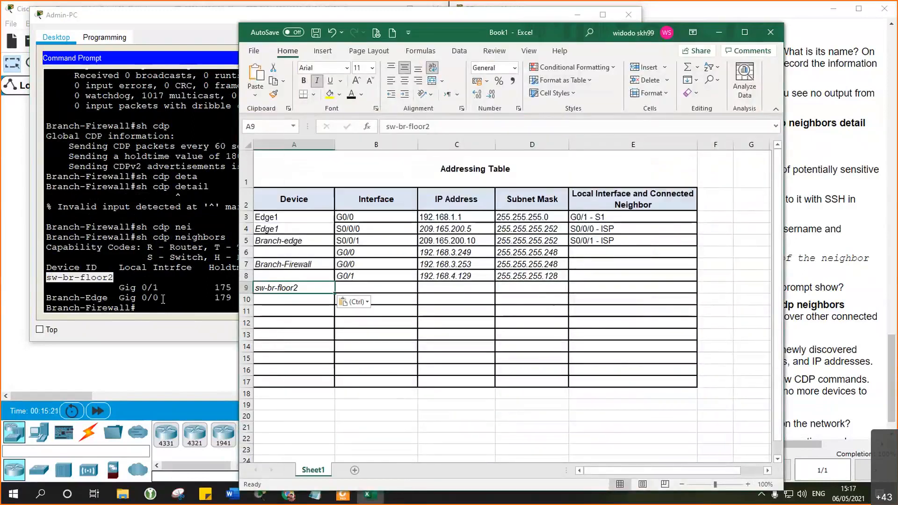
Copy sw-br-floor2's port ID Gig 0/1 from the CDP output into Interface cell B9 of the Excel table
{"action": "left_click", "coordinate": [163, 300]}
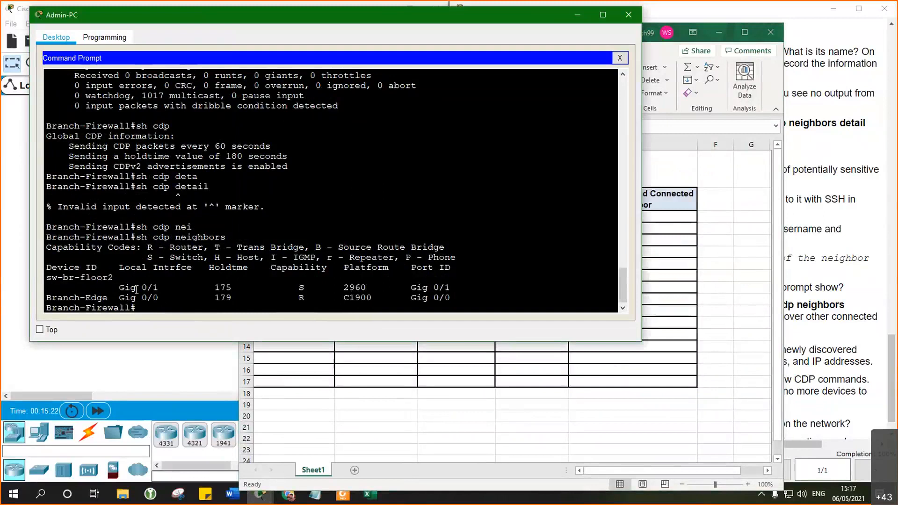
{"action": "left_click_drag", "start_coordinate": [412, 287], "coordinate": [441, 290]}
{"action": "right_click", "coordinate": [442, 290]}
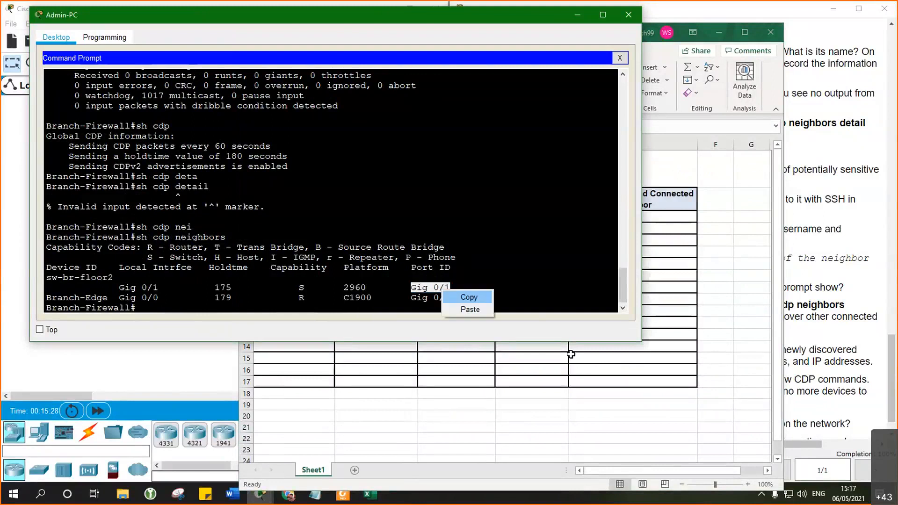
{"action": "left_click", "coordinate": [570, 355]}
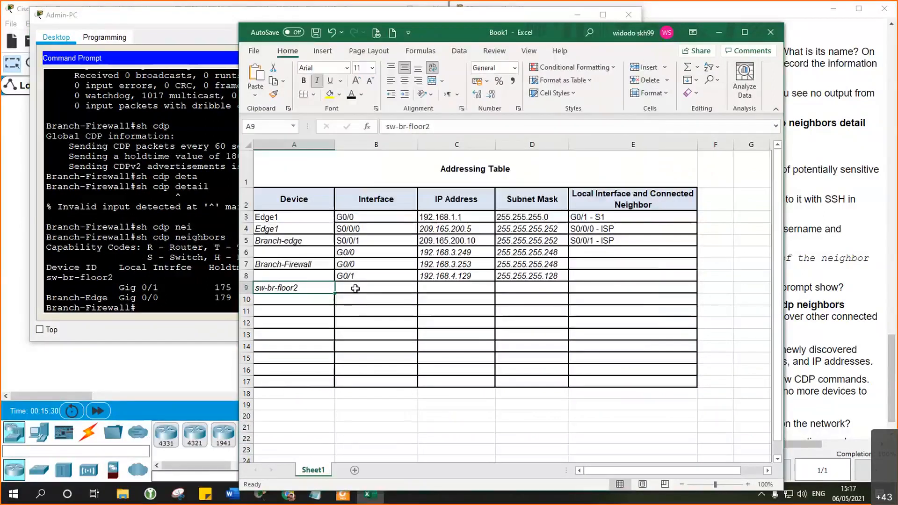
{"action": "right_click", "coordinate": [356, 288]}
{"action": "left_click", "coordinate": [400, 225]}
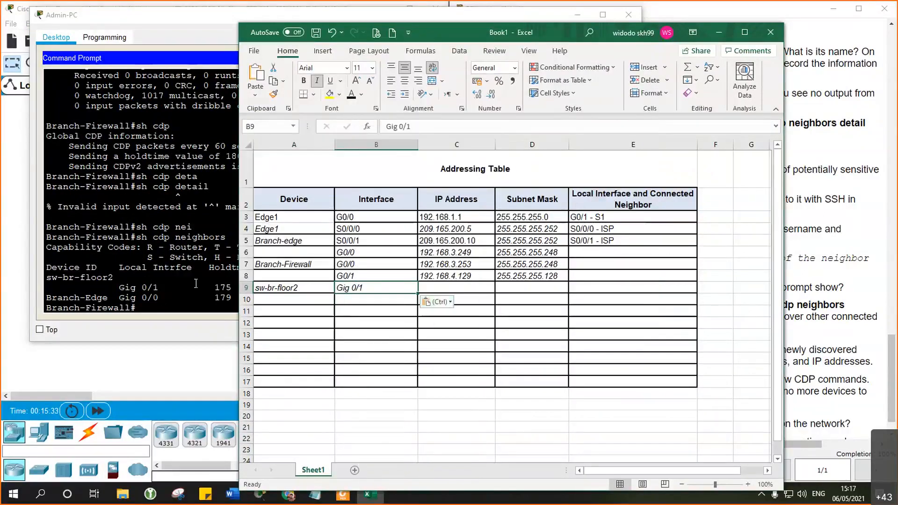
Switch to the Admin-PC command prompt and run "sh cdp neighbors detail" on Branch-Firewall
{"action": "left_click", "coordinate": [177, 309]}
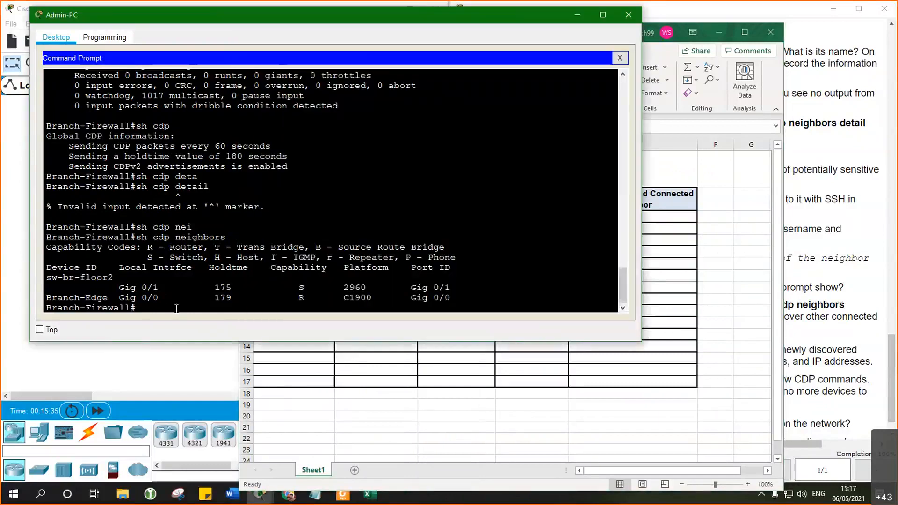
{"action": "key", "text": "Up"}
{"action": "type", "text": "?"}
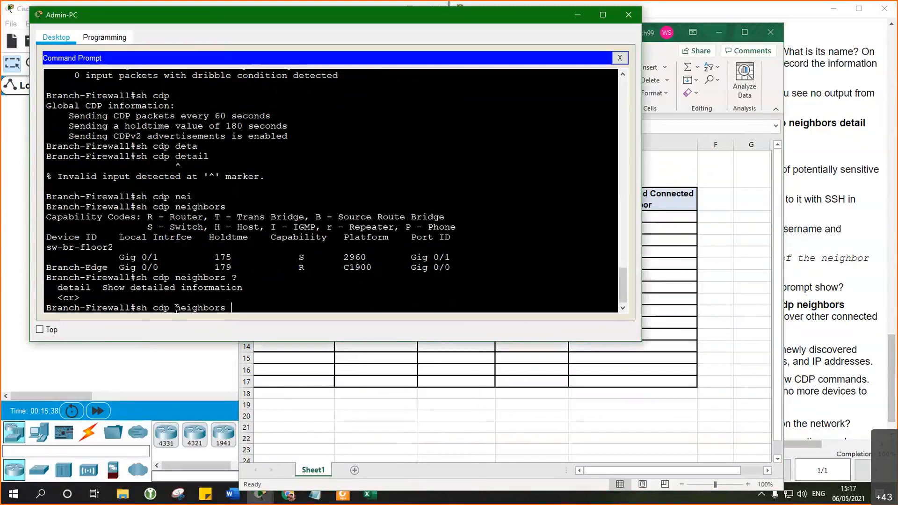
{"action": "type", "text": "detail"}
{"action": "key", "text": "Return"}
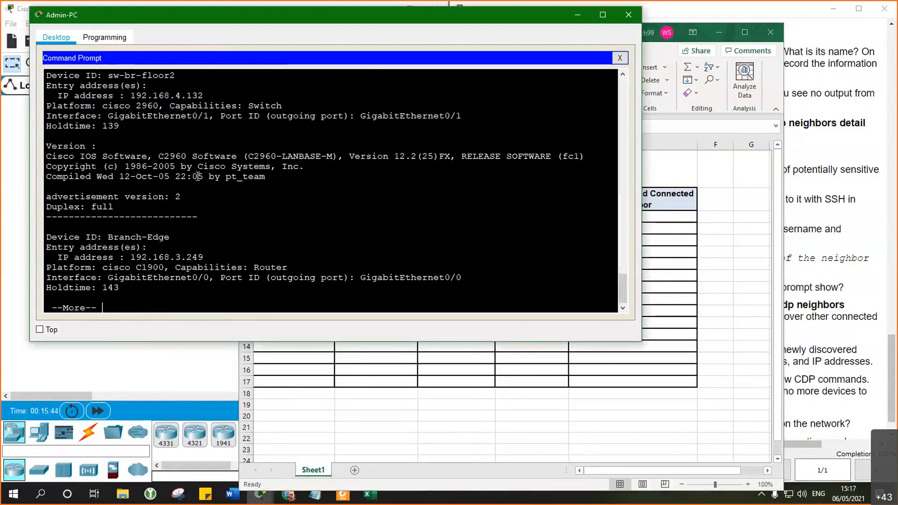
Copy sw-br-floor2's address 192.168.4.132 from the detailed CDP output into IP Address cell C9 of the Excel table
{"action": "scroll", "coordinate": [188, 274], "scroll_direction": "up", "scroll_amount": 1}
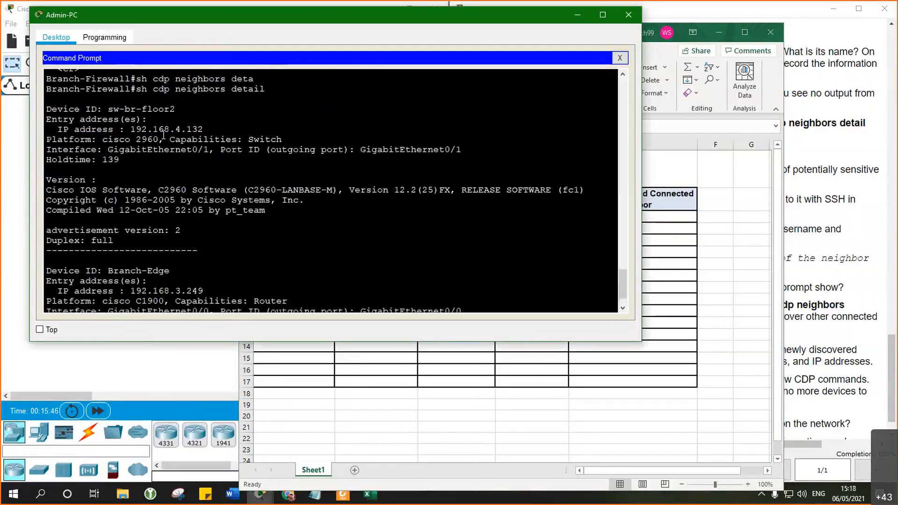
{"action": "scroll", "coordinate": [161, 145], "scroll_direction": "up", "scroll_amount": 3}
{"action": "scroll", "coordinate": [158, 145], "scroll_direction": "down", "scroll_amount": 3}
{"action": "left_click_drag", "start_coordinate": [133, 130], "coordinate": [206, 130]}
{"action": "right_click", "coordinate": [200, 134]}
{"action": "left_click", "coordinate": [217, 138]}
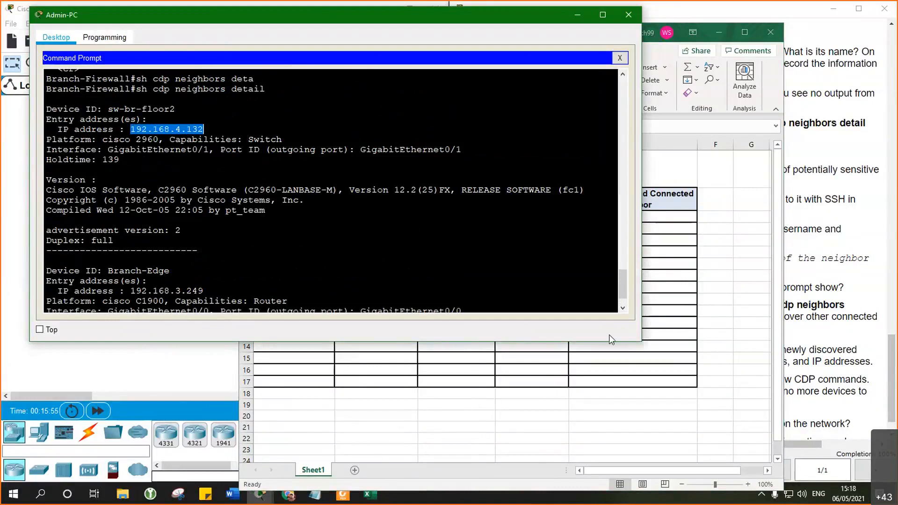
{"action": "left_click", "coordinate": [609, 346]}
{"action": "left_click", "coordinate": [436, 288]}
{"action": "right_click", "coordinate": [437, 289]}
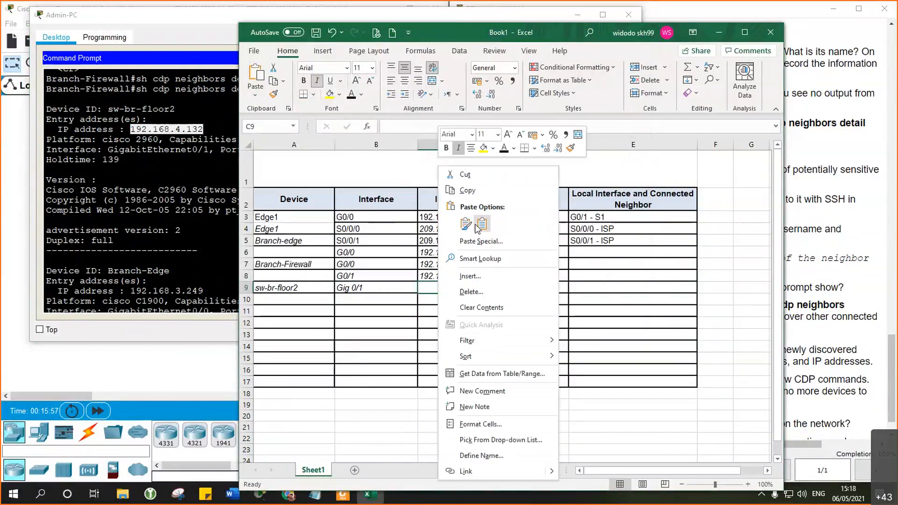
{"action": "left_click", "coordinate": [482, 224]}
{"action": "left_click", "coordinate": [456, 334]}
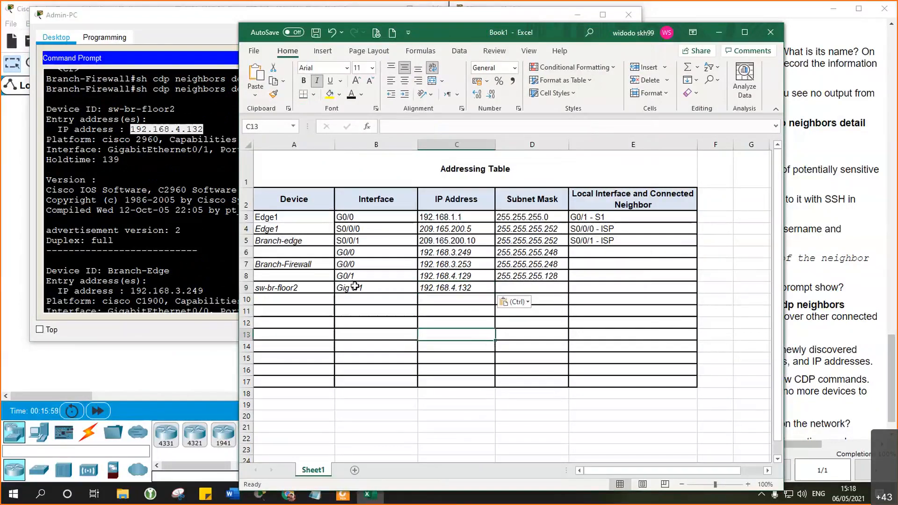
Fill the subnet mask 255.255.255.128 from D8 down into cell D9 for sw-br-floor2
{"action": "left_click", "coordinate": [175, 210]}
{"action": "scroll", "coordinate": [280, 253], "scroll_direction": "down", "scroll_amount": 2}
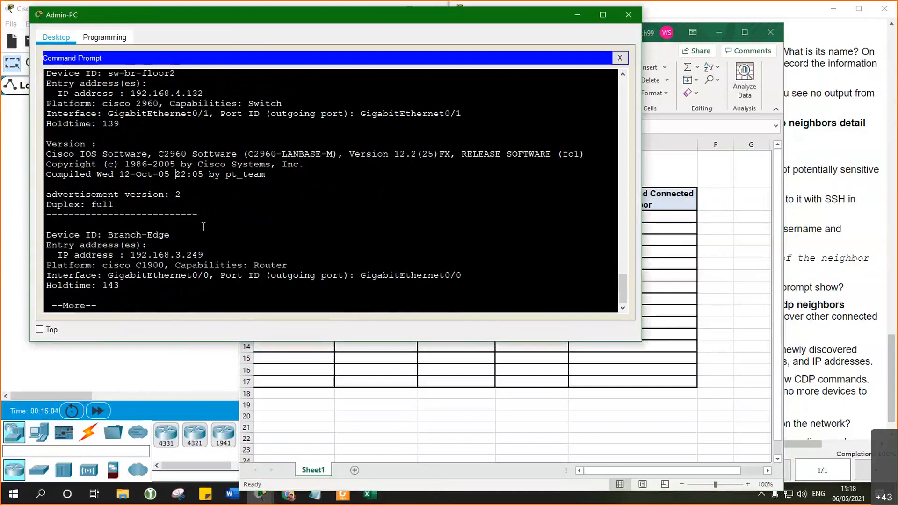
{"action": "key", "text": "alt+Tab"}
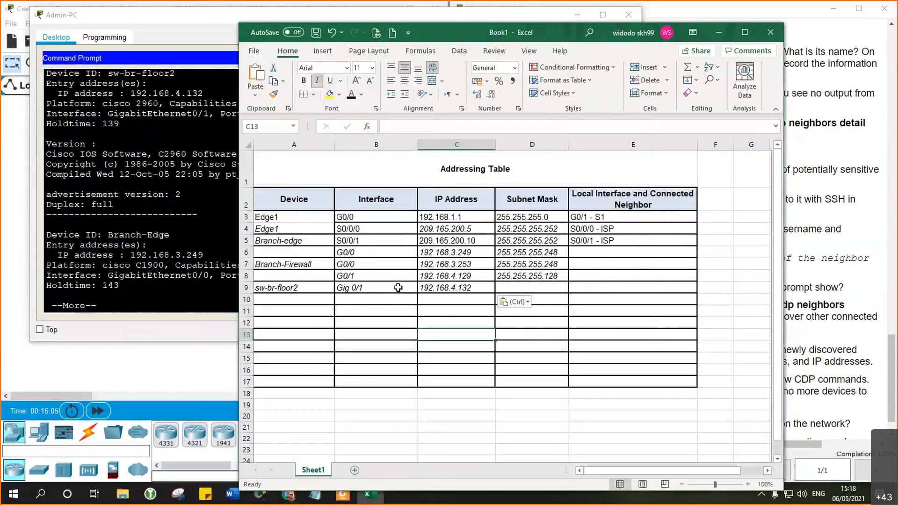
{"action": "left_click", "coordinate": [553, 278]}
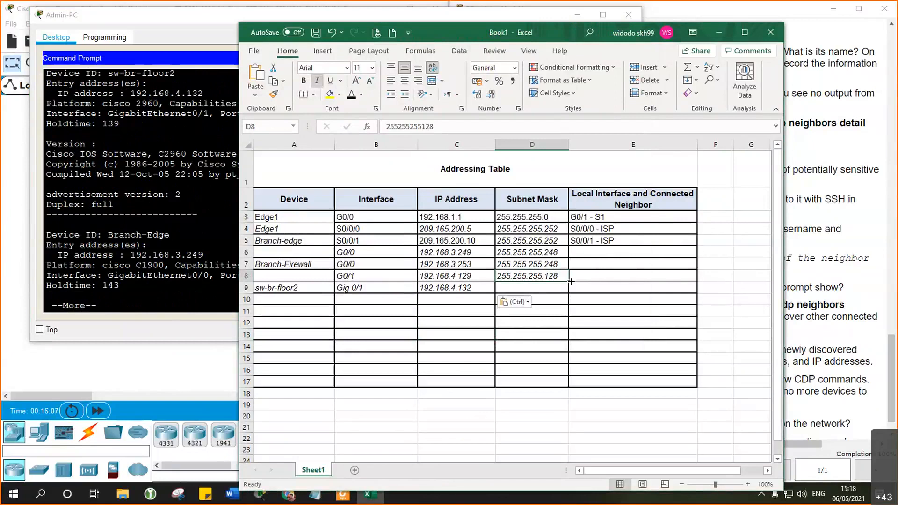
{"action": "left_click_drag", "start_coordinate": [571, 281], "coordinate": [569, 291]}
{"action": "left_click", "coordinate": [524, 343]}
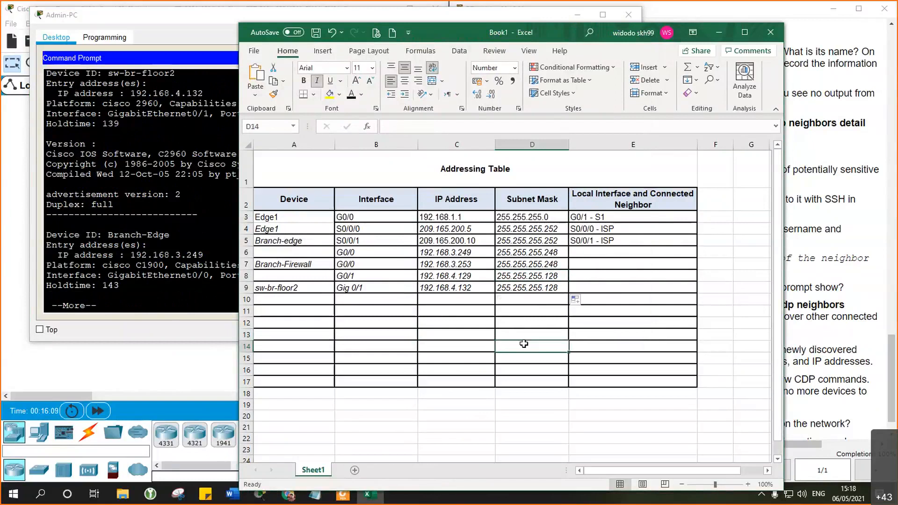
Review the remaining PT Activity instructions on SSH discovery and drawing the topology, with the Admin-PC window minimized
{"action": "left_click", "coordinate": [145, 221]}
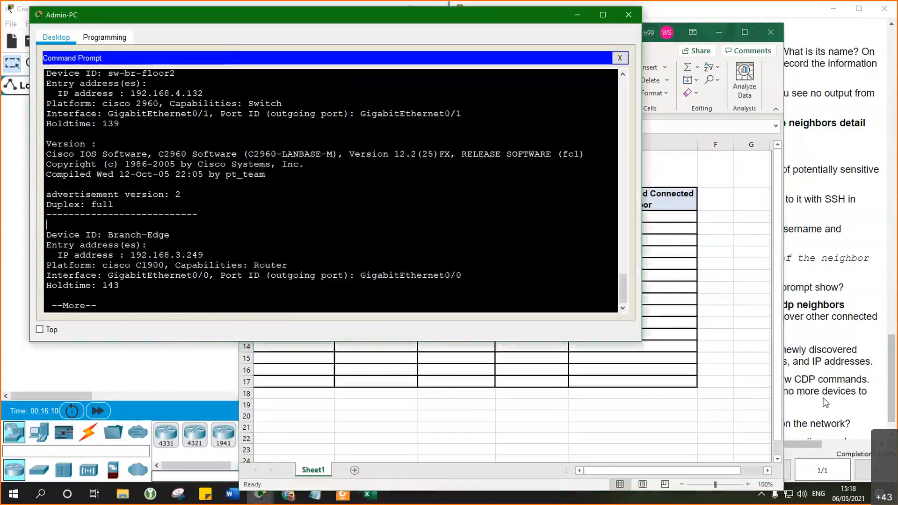
{"action": "left_click", "coordinate": [825, 402]}
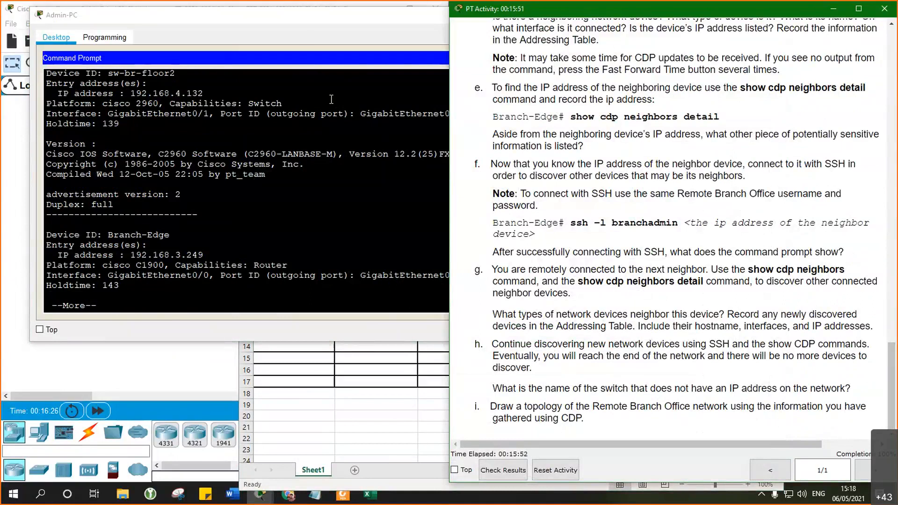
{"action": "left_click", "coordinate": [303, 33]}
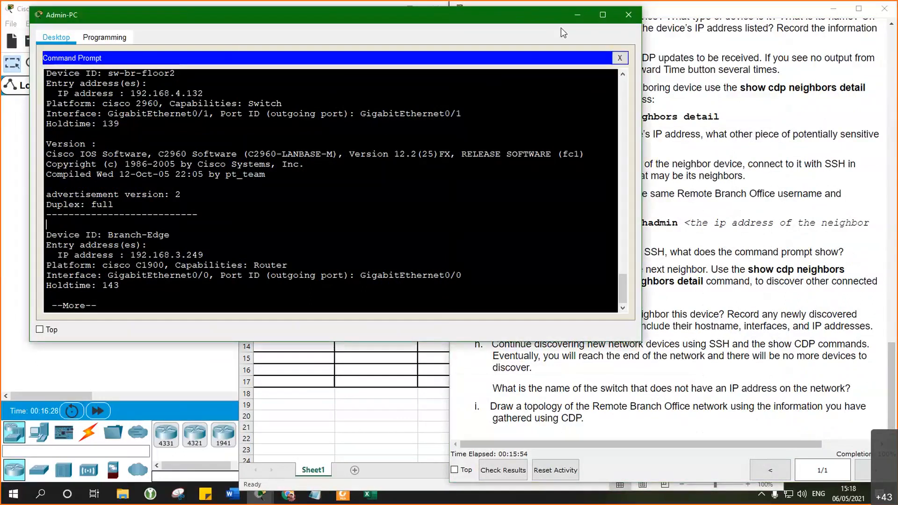
{"action": "left_click", "coordinate": [577, 15]}
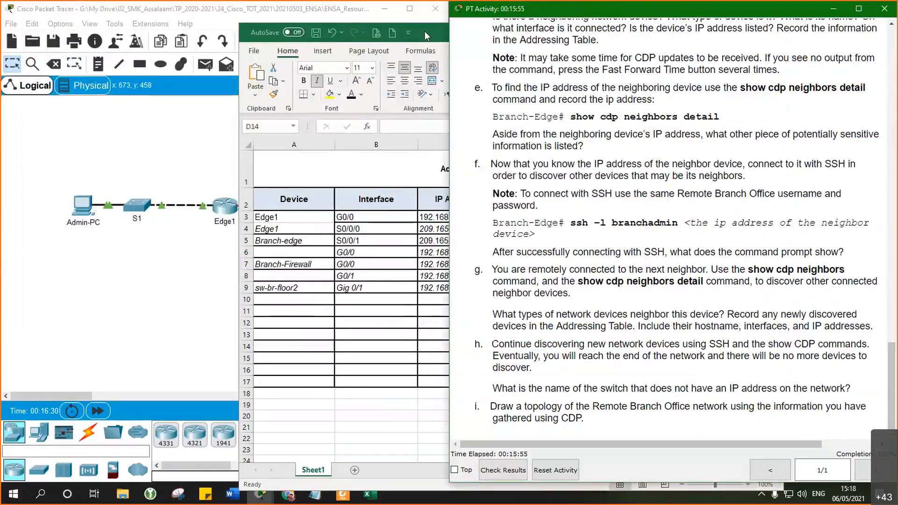
Review the addressing table in Excel, minimize it, and reopen the Admin-PC command prompt
{"action": "left_click", "coordinate": [425, 31]}
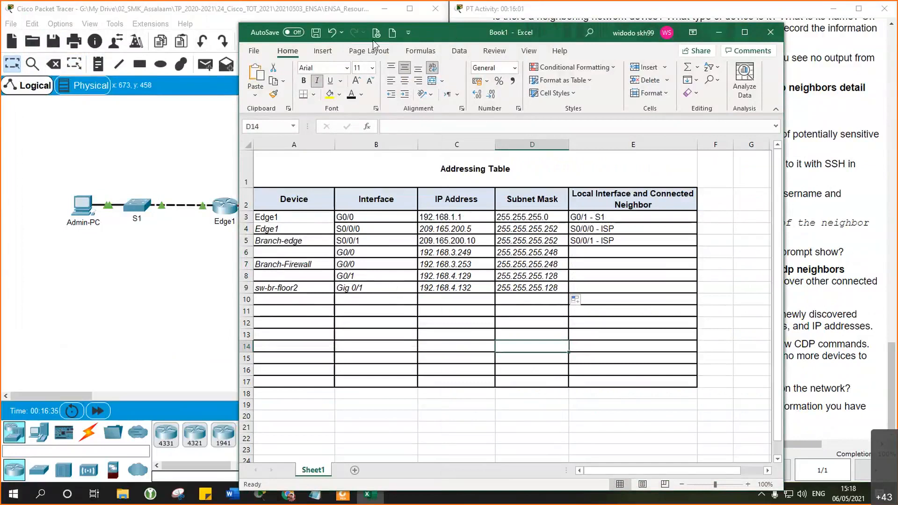
{"action": "left_click_drag", "start_coordinate": [457, 33], "coordinate": [373, 41]}
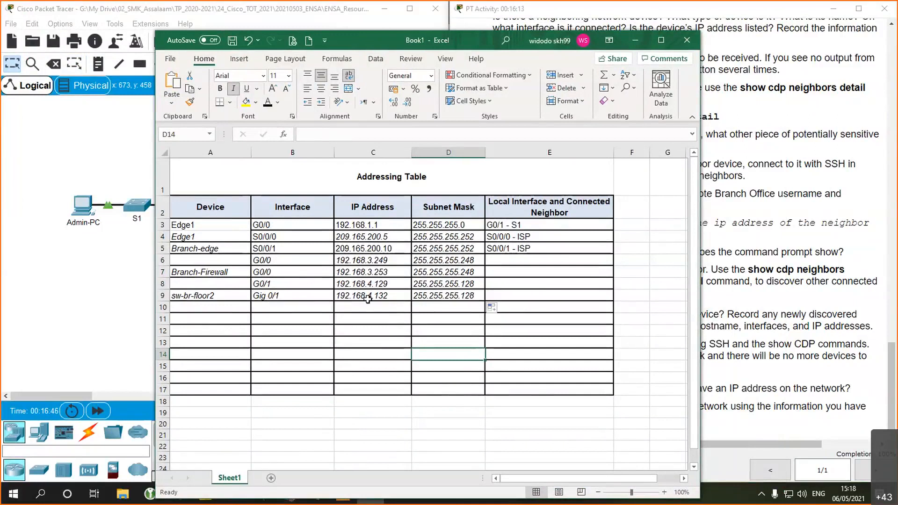
{"action": "left_click", "coordinate": [635, 41]}
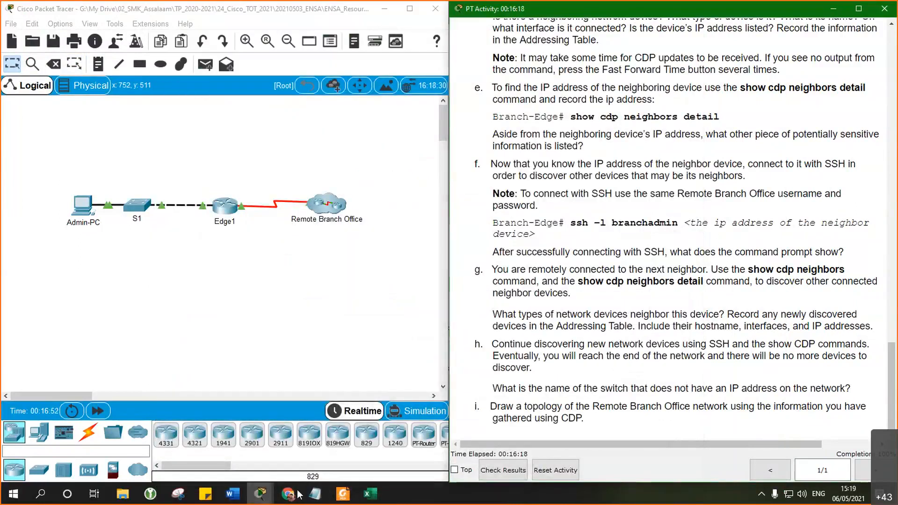
{"action": "left_click", "coordinate": [338, 437]}
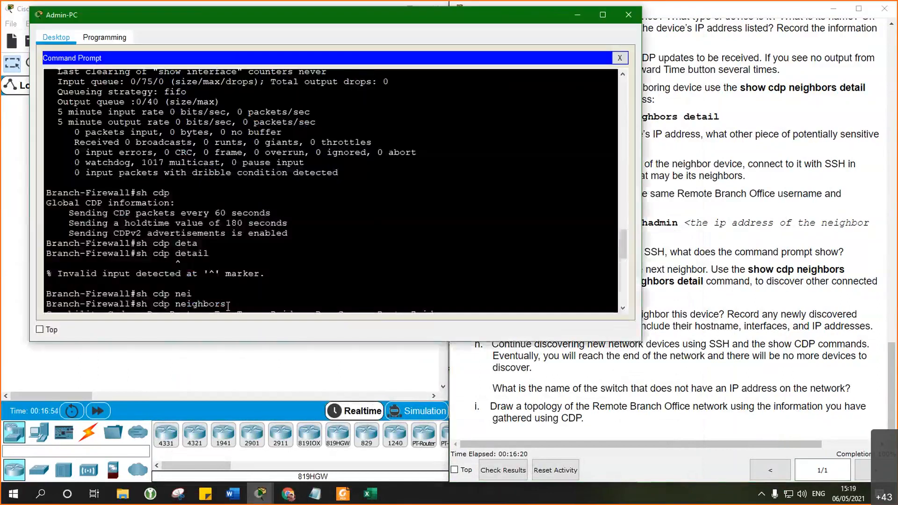
Page through the rest of Branch-Firewall's detailed CDP neighbor output in the Admin-PC command prompt
{"action": "scroll", "coordinate": [194, 259], "scroll_direction": "down", "scroll_amount": 9}
{"action": "scroll", "coordinate": [194, 259], "scroll_direction": "down", "scroll_amount": 3}
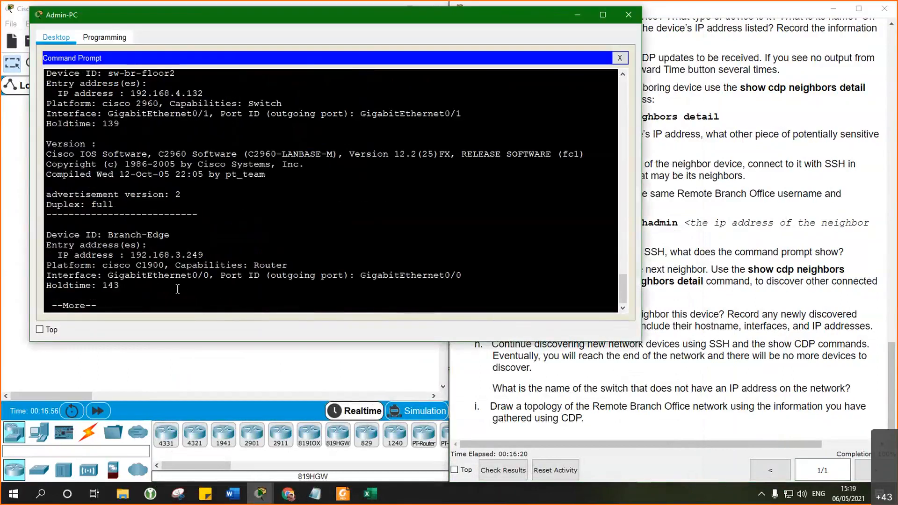
{"action": "key", "text": "space"}
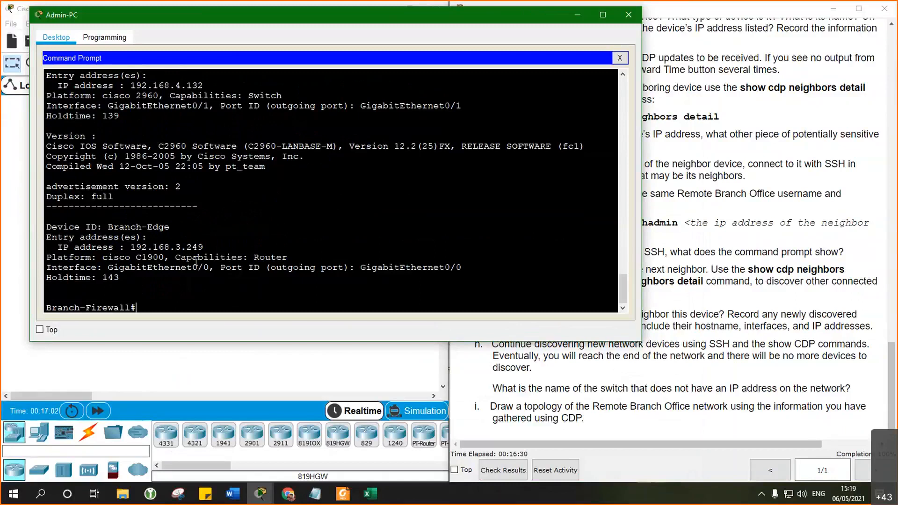
Minimize Admin-PC, switch to the instructor PDF in Foxit Reader and examine the answer topology of the Remote Branch Office
{"action": "left_click", "coordinate": [577, 14]}
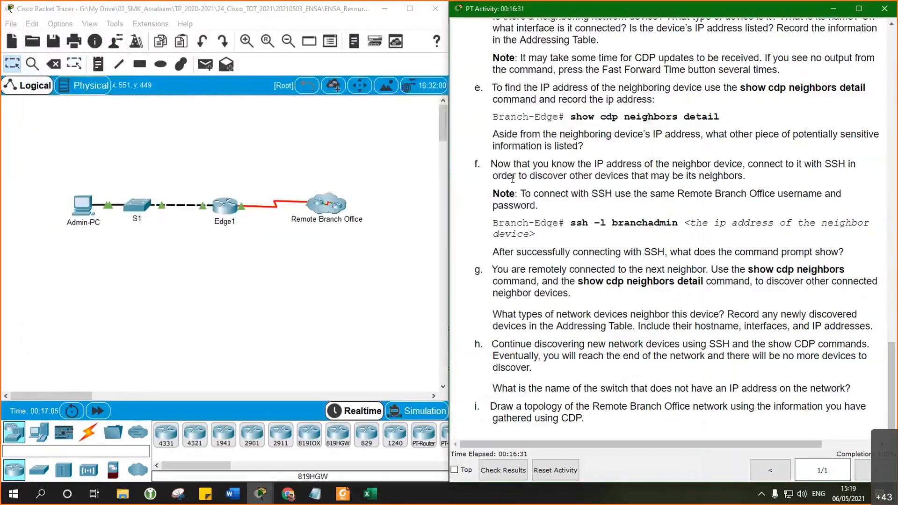
{"action": "left_click", "coordinate": [343, 494]}
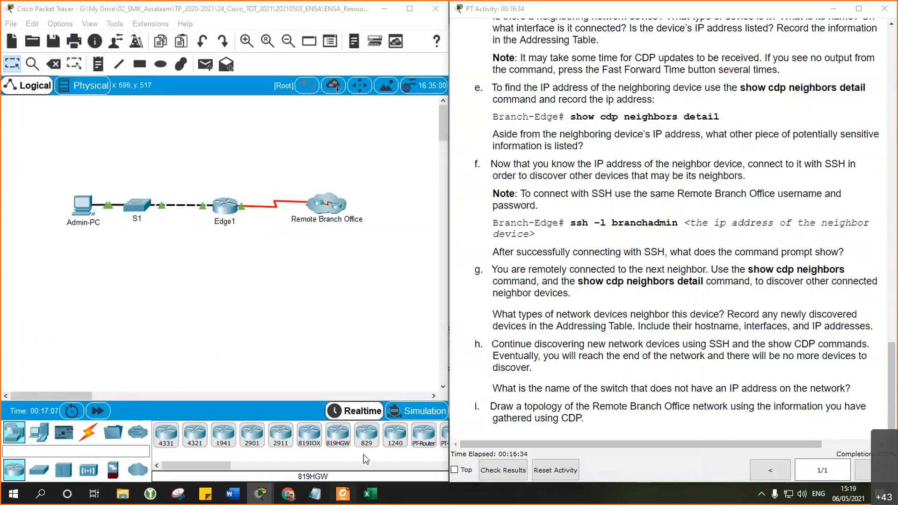
{"action": "scroll", "coordinate": [391, 383], "scroll_direction": "down", "scroll_amount": 5}
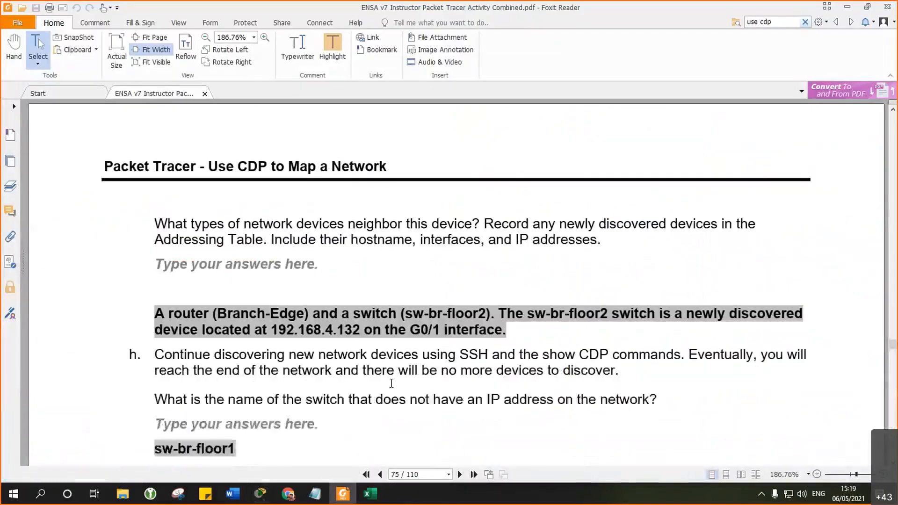
{"action": "scroll", "coordinate": [391, 383], "scroll_direction": "down", "scroll_amount": 6}
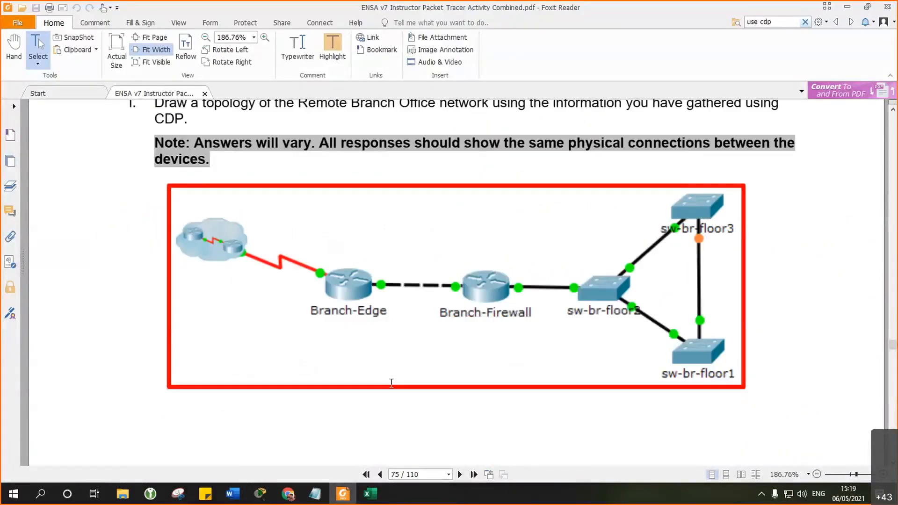
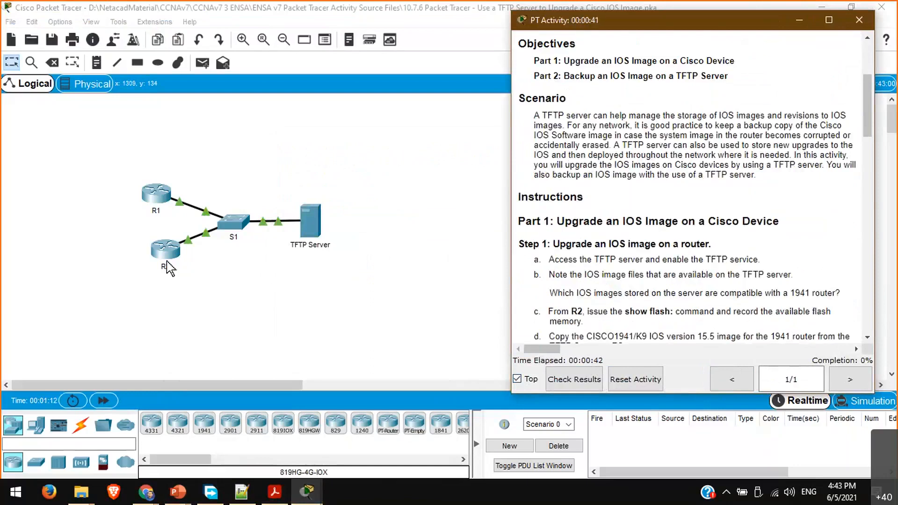
Try to move router R2 in the TFTP activity's logical topology
{"action": "left_click_drag", "start_coordinate": [170, 259], "coordinate": [158, 267]}
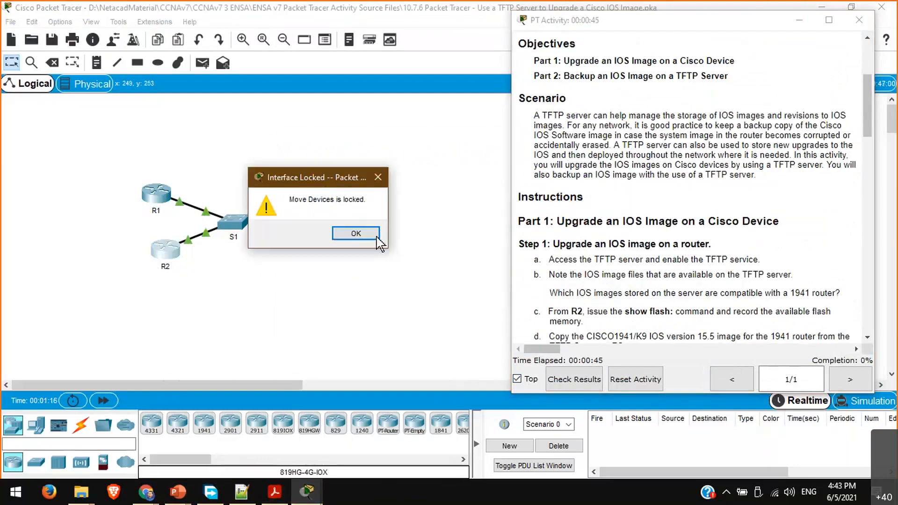
{"action": "left_click", "coordinate": [358, 231]}
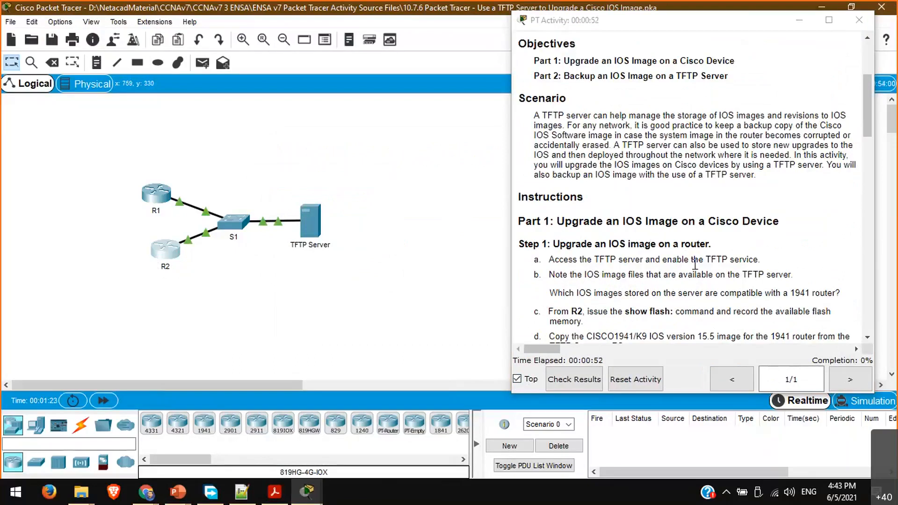
{"action": "scroll", "coordinate": [684, 257], "scroll_direction": "down", "scroll_amount": 1}
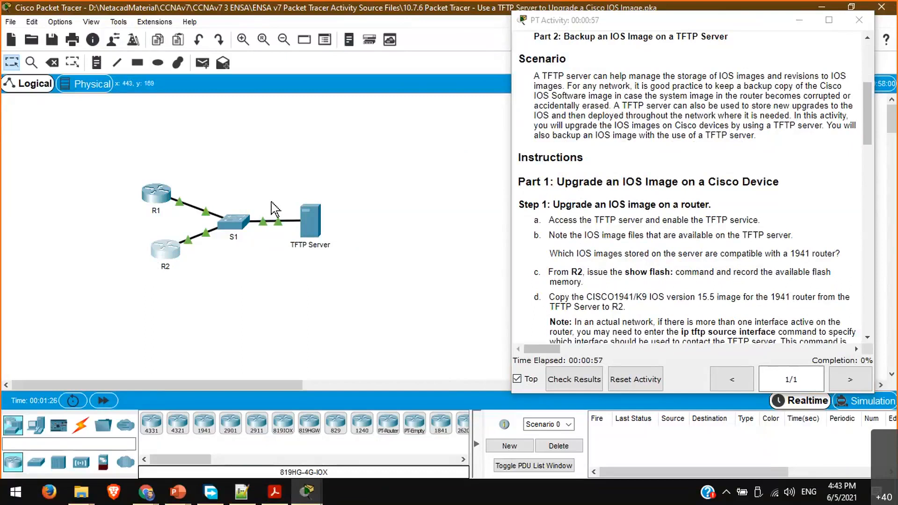
Open R2's command line and enter privileged EXEC mode with ENABLE
{"action": "left_click", "coordinate": [167, 255]}
{"action": "left_click_drag", "start_coordinate": [375, 65], "coordinate": [158, 52]}
{"action": "left_click", "coordinate": [247, 255]}
{"action": "key", "text": "Return"}
{"action": "key", "text": "Return"}
{"action": "key", "text": "Return"}
{"action": "type", "text": "ENABLE"}
{"action": "key", "text": "Return"}
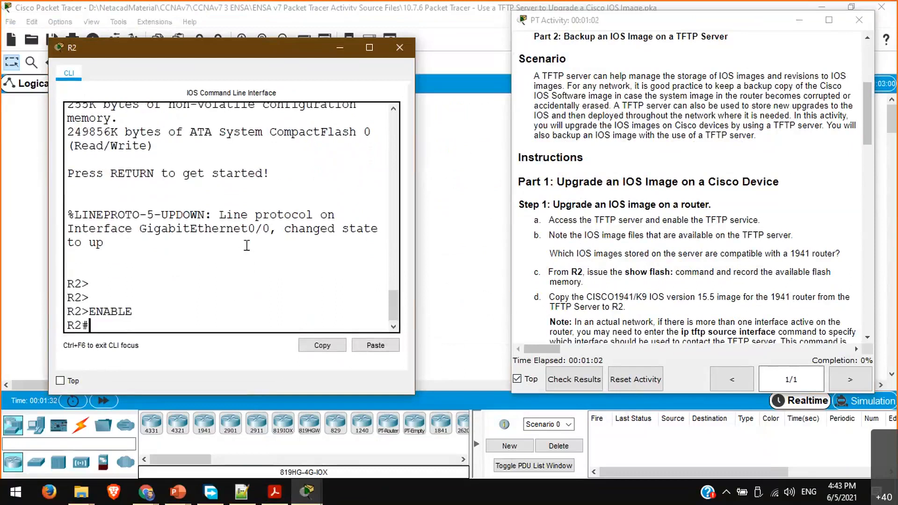
{"action": "type", "text": "SH"}
{"action": "key", "text": "Tab"}
{"action": "key", "text": "BackSpace"}
{"action": "key", "text": "BackSpace"}
{"action": "key", "text": "BackSpace"}
{"action": "key", "text": "BackSpace"}
{"action": "key", "text": "BackSpace"}
{"action": "type", "text": "sho"}
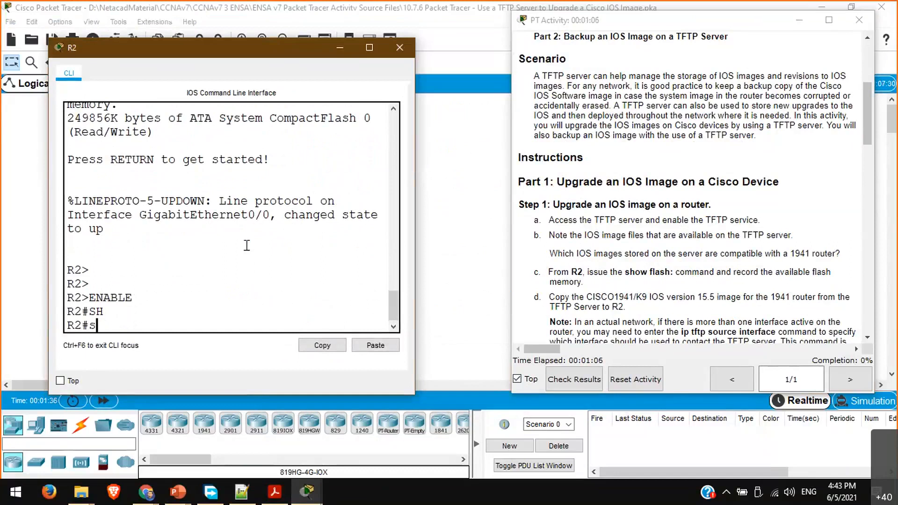
{"action": "key", "text": "BackSpace"}
{"action": "key", "text": "BackSpace"}
{"action": "key", "text": "BackSpace"}
List R2's flash contents with show flash: and widen its window so the output lines fit
{"action": "type", "text": "show flash"}
{"action": "key", "text": "Tab"}
{"action": "key", "text": "Return"}
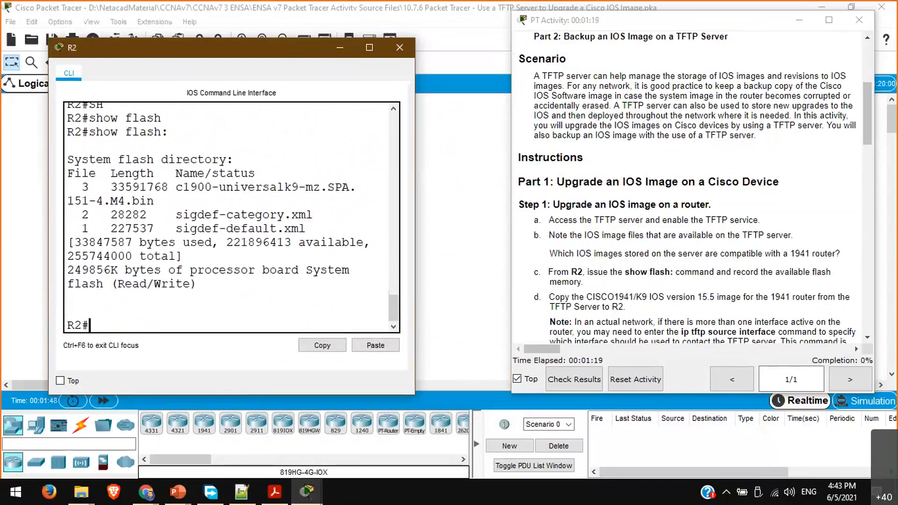
{"action": "key", "text": "alt+Tab"}
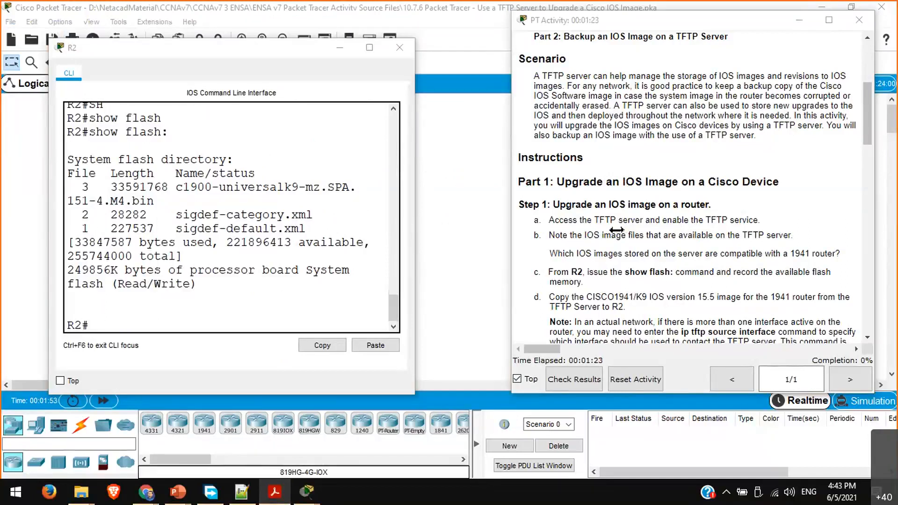
{"action": "left_click_drag", "start_coordinate": [415, 229], "coordinate": [616, 230]}
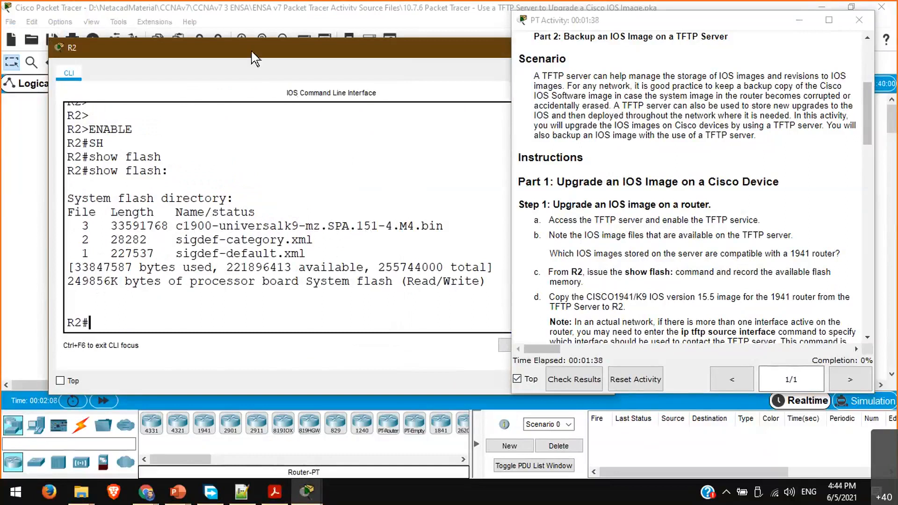
Move R2's window aside, open R1's command line and enter privileged EXEC mode with en
{"action": "left_click_drag", "start_coordinate": [253, 57], "coordinate": [284, 270]}
{"action": "left_click", "coordinate": [156, 196]}
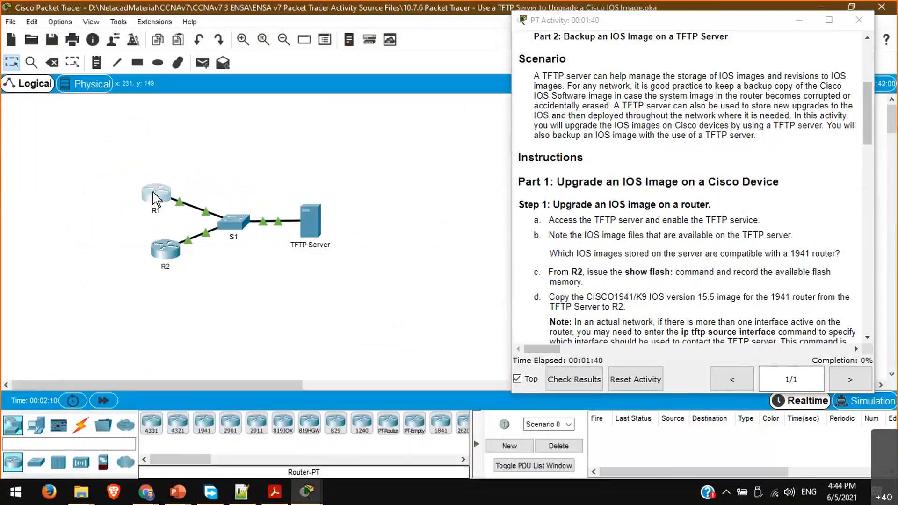
{"action": "key", "text": "Return"}
{"action": "key", "text": "Return"}
{"action": "key", "text": "Return"}
{"action": "type", "text": "en"}
{"action": "key", "text": "Return"}
{"action": "key", "text": "Return"}
List R1's flash contents with sh flash:
{"action": "type", "text": "sh "}
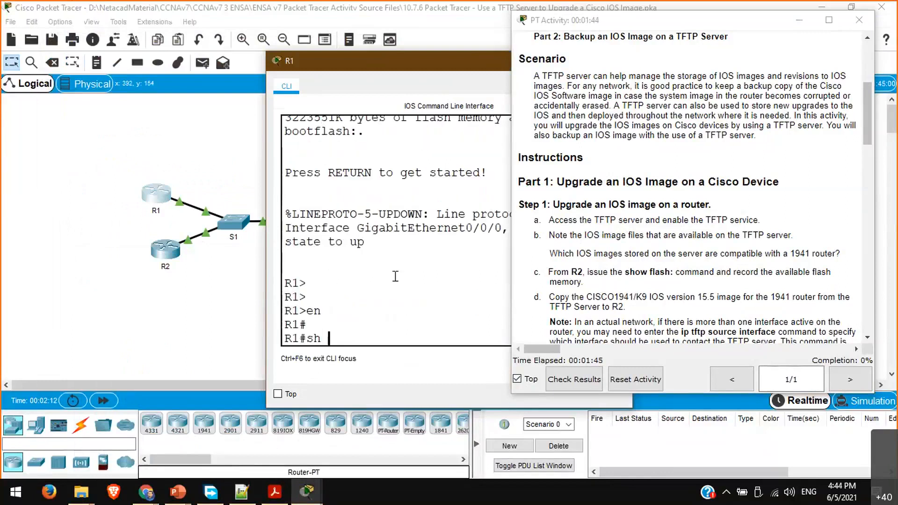
{"action": "type", "text": "flas"}
{"action": "key", "text": "Tab"}
{"action": "key", "text": "Return"}
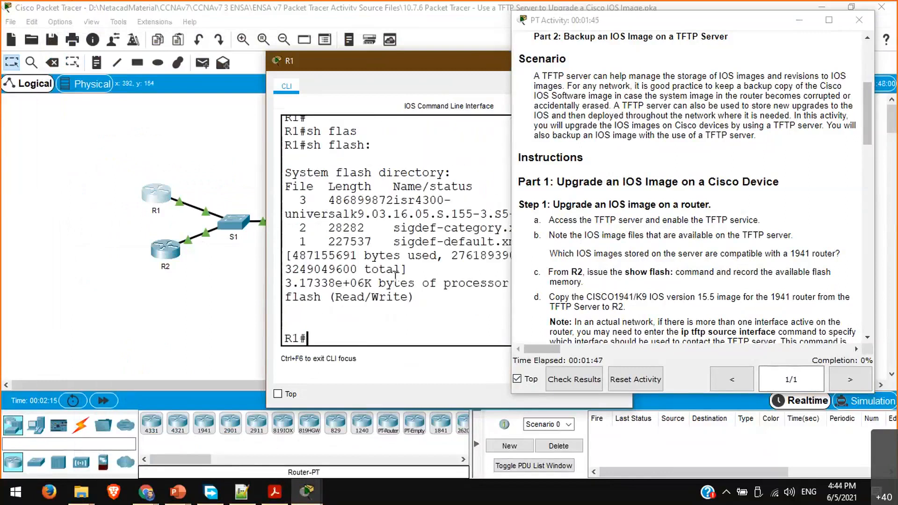
Reposition and widen R1's window, examine its IOS image version and available flash memory, and close the window
{"action": "left_click_drag", "start_coordinate": [384, 61], "coordinate": [230, 90]}
{"action": "left_click_drag", "start_coordinate": [304, 242], "coordinate": [333, 243]}
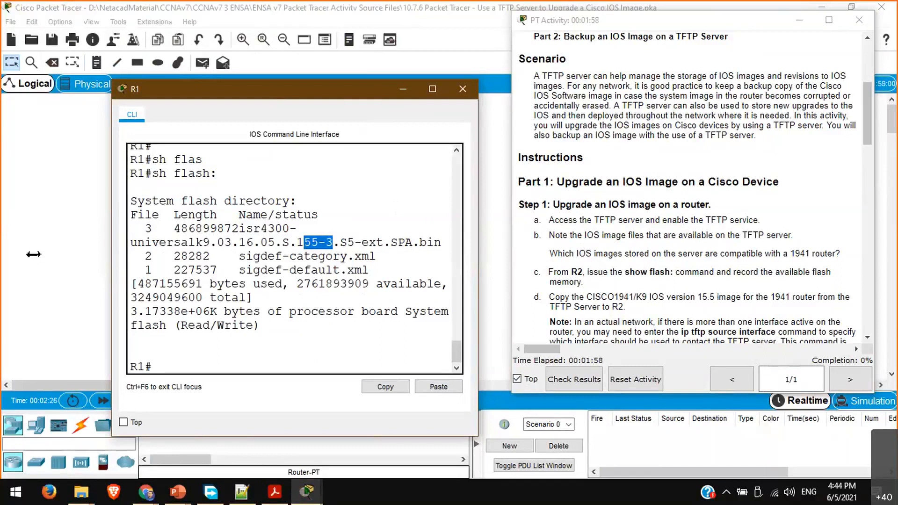
{"action": "left_click_drag", "start_coordinate": [33, 253], "coordinate": [35, 254]}
{"action": "left_click_drag", "start_coordinate": [531, 243], "coordinate": [596, 233]}
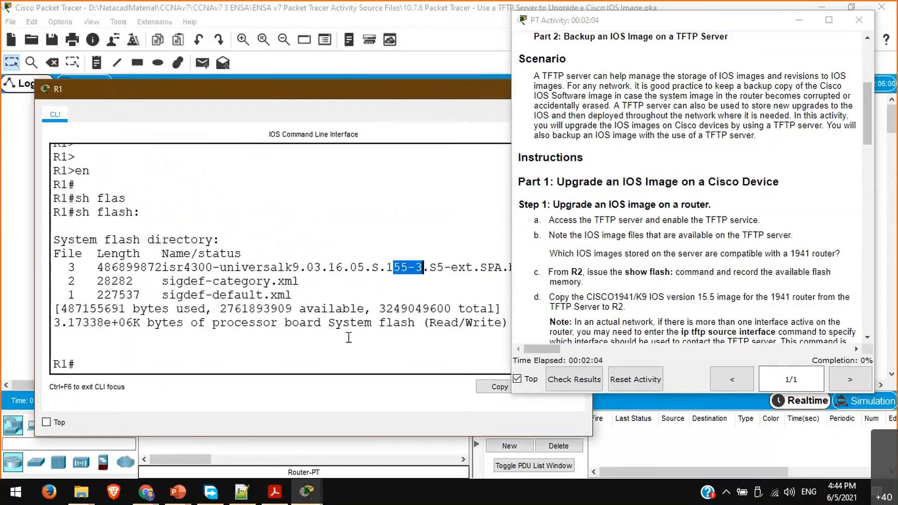
{"action": "left_click_drag", "start_coordinate": [219, 308], "coordinate": [294, 309]}
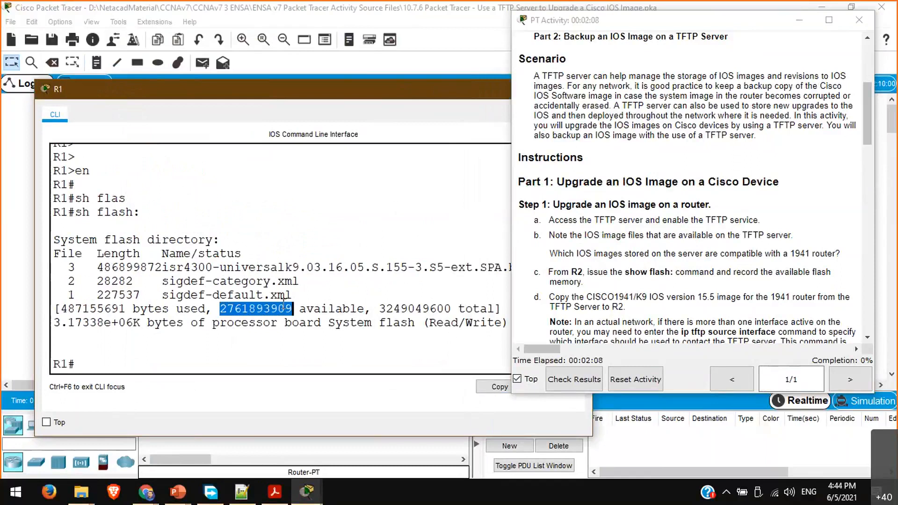
{"action": "left_click", "coordinate": [271, 309]}
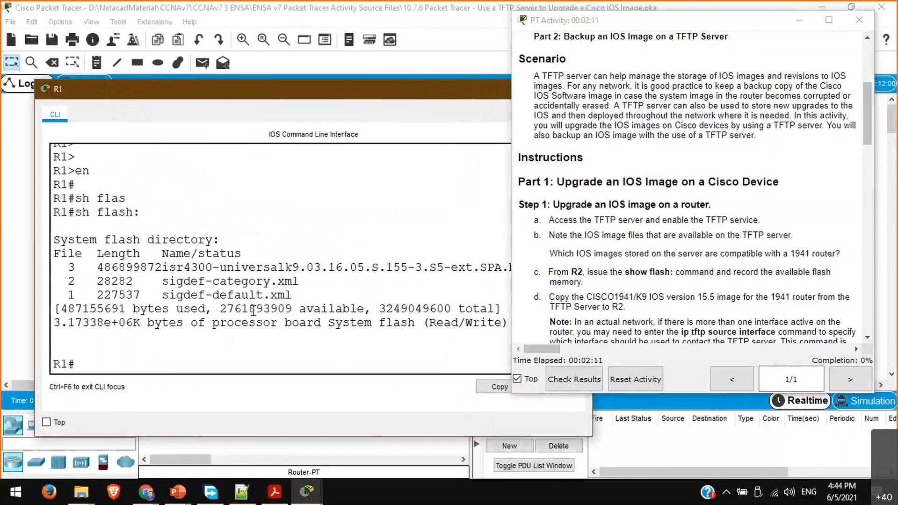
{"action": "left_click", "coordinate": [249, 309]}
{"action": "left_click", "coordinate": [228, 310]}
{"action": "key", "text": "alt+F4"}
Bring R2's command line back into view and examine the available flash memory in its output
{"action": "left_click", "coordinate": [168, 248]}
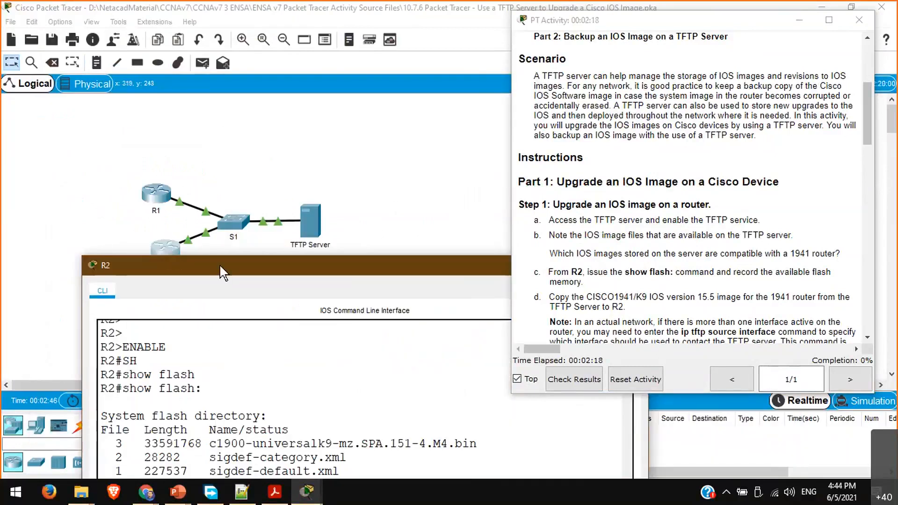
{"action": "left_click_drag", "start_coordinate": [220, 263], "coordinate": [178, 89]}
{"action": "left_click", "coordinate": [261, 311]}
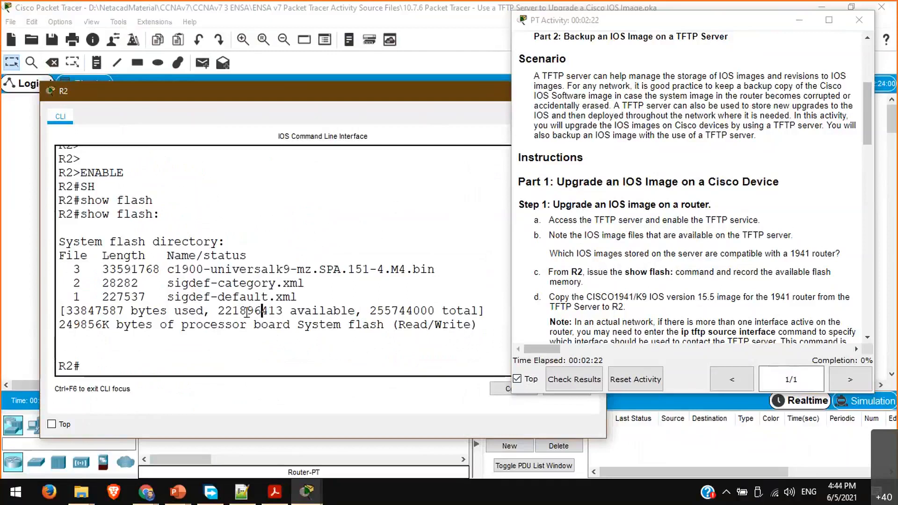
{"action": "left_click", "coordinate": [225, 310]}
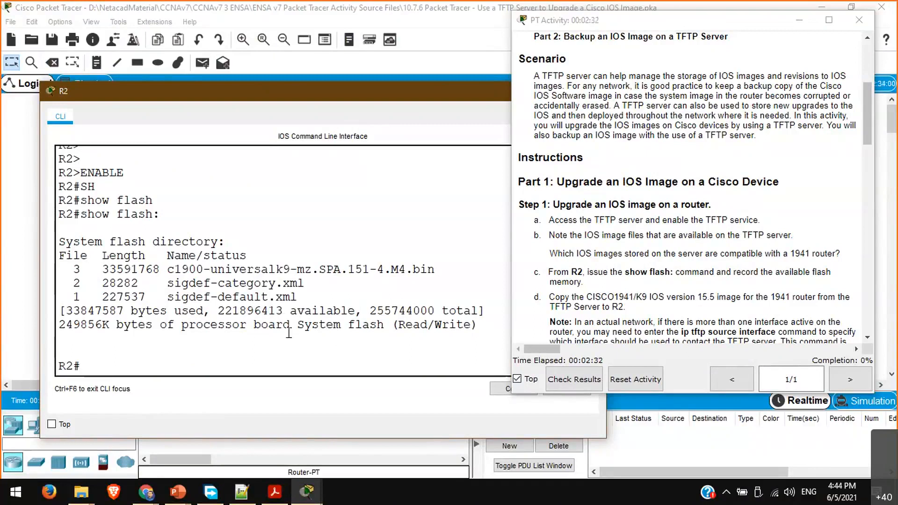
{"action": "left_click", "coordinate": [263, 312]}
Reopen R1's command line, compare its available flash memory with R2's, and close the window
{"action": "left_click_drag", "start_coordinate": [154, 98], "coordinate": [357, 261]}
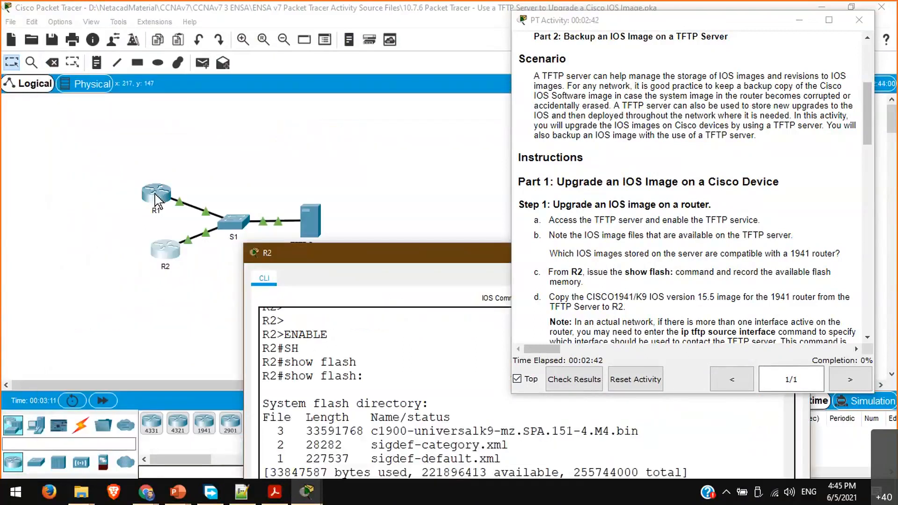
{"action": "left_click", "coordinate": [155, 195]}
{"action": "left_click_drag", "start_coordinate": [366, 128], "coordinate": [176, 92]}
{"action": "left_click", "coordinate": [239, 309]}
{"action": "left_click", "coordinate": [284, 309]}
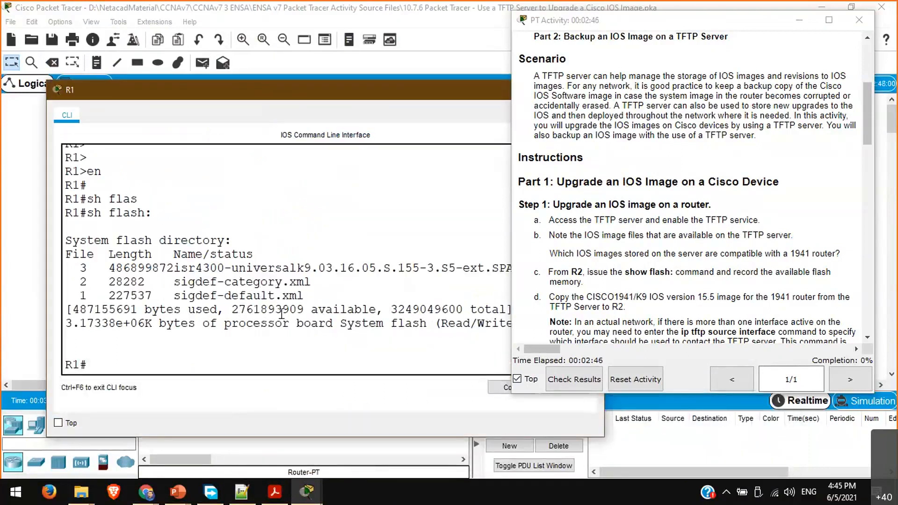
{"action": "left_click", "coordinate": [261, 310]}
{"action": "left_click_drag", "start_coordinate": [191, 86], "coordinate": [73, 145]}
{"action": "left_click", "coordinate": [473, 149]}
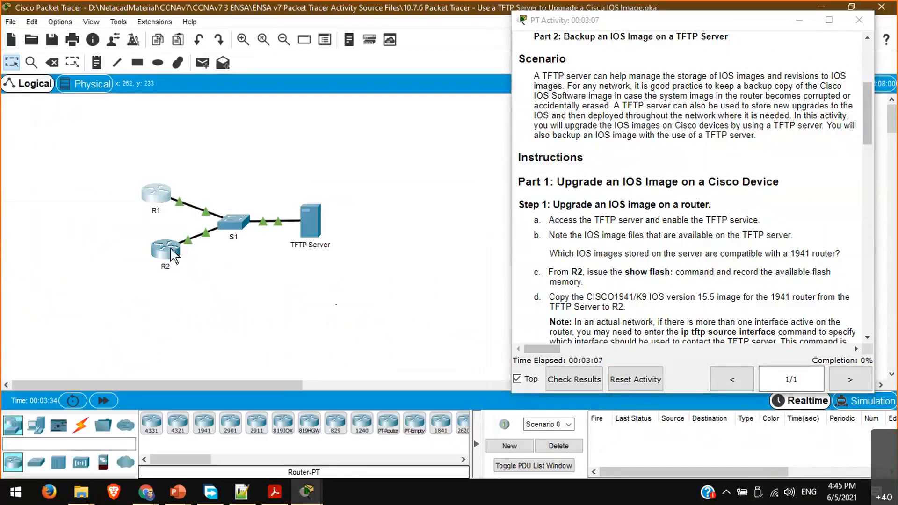
Reopen R2's command line and read the instructions for copying the version 15.5 image from the TFTP server to R2
{"action": "left_click", "coordinate": [171, 250]}
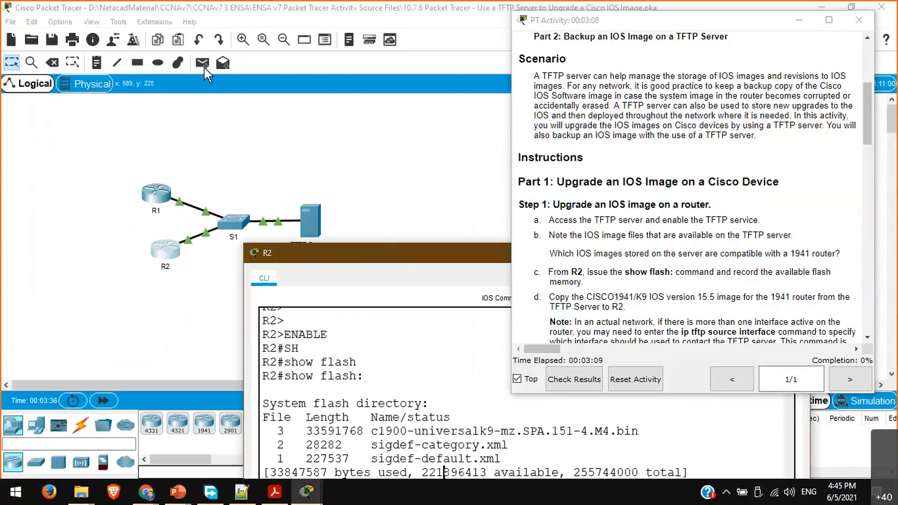
{"action": "left_click_drag", "start_coordinate": [671, 297], "coordinate": [724, 299]}
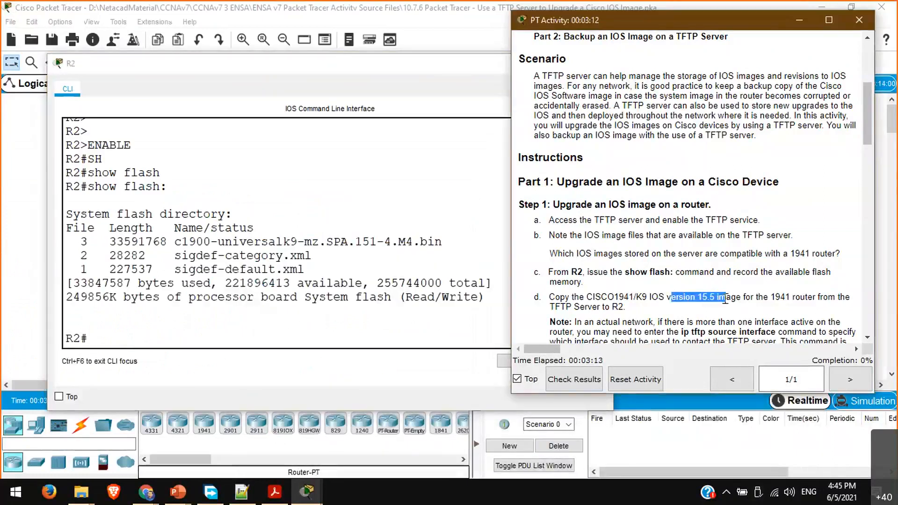
{"action": "scroll", "coordinate": [724, 303], "scroll_direction": "down", "scroll_amount": 3}
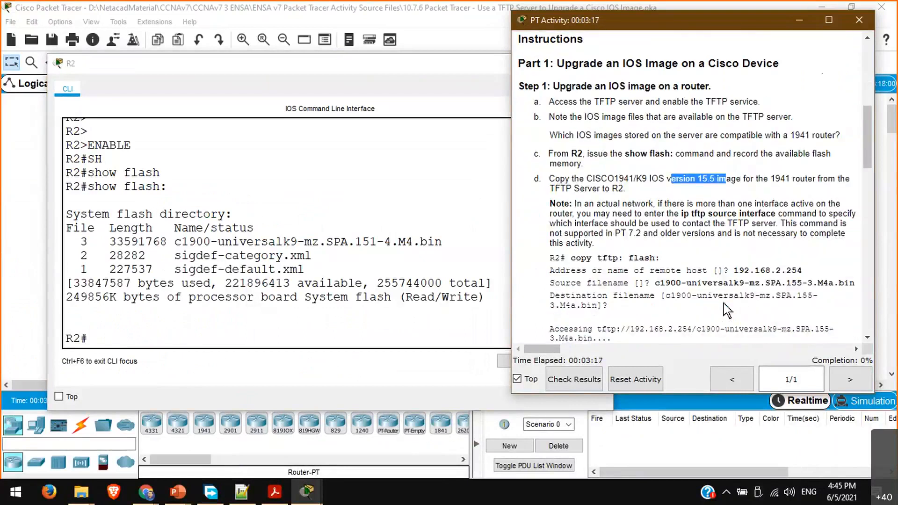
{"action": "scroll", "coordinate": [723, 303], "scroll_direction": "down", "scroll_amount": 2}
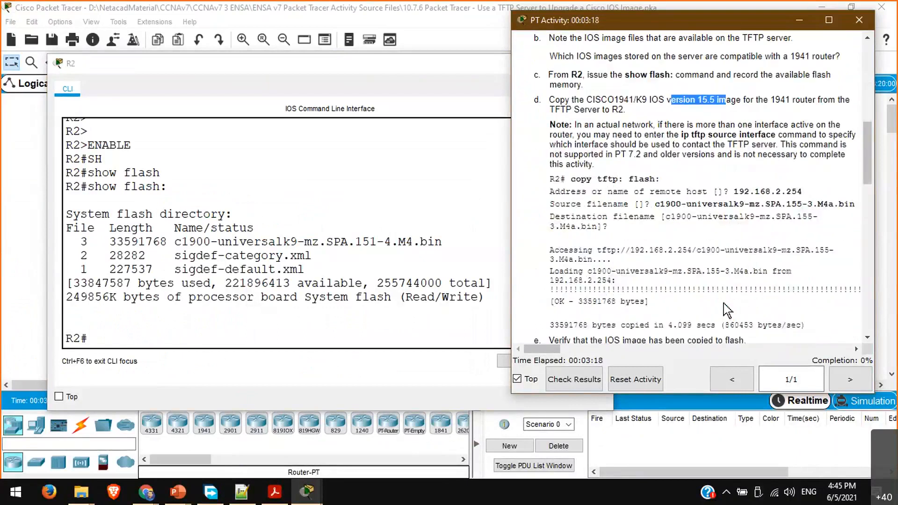
{"action": "scroll", "coordinate": [744, 291], "scroll_direction": "up", "scroll_amount": 1}
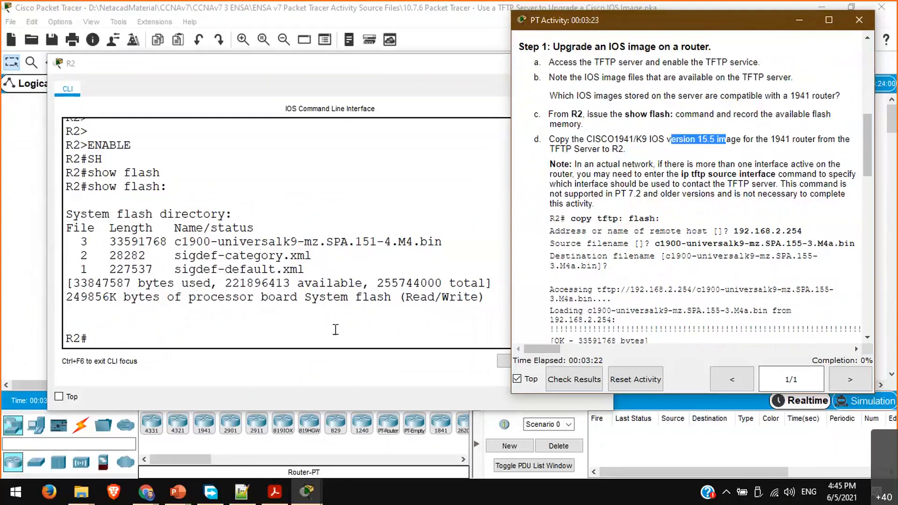
Move R2's window out of the way and open the TFTP Server's services configuration
{"action": "left_click", "coordinate": [267, 134]}
{"action": "left_click_drag", "start_coordinate": [182, 65], "coordinate": [262, 275]}
{"action": "left_click", "coordinate": [313, 225]}
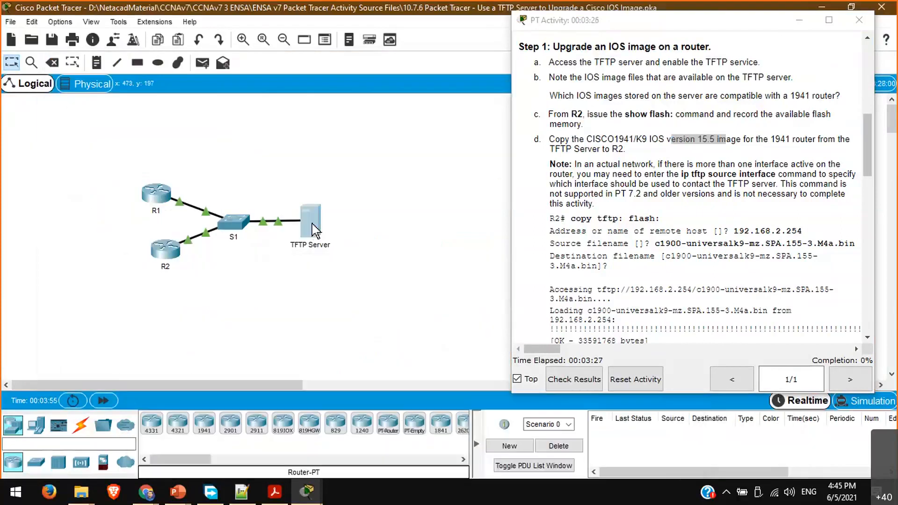
{"action": "left_click", "coordinate": [313, 225]}
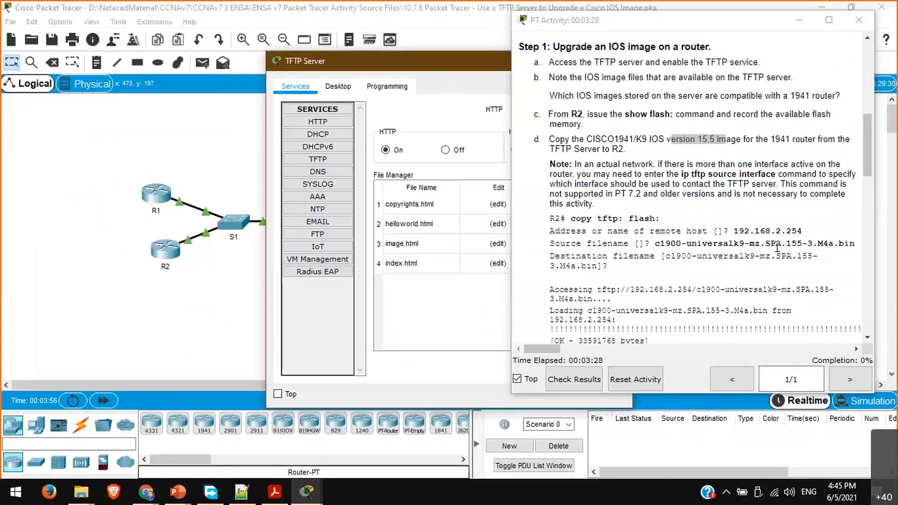
Show the TFTP service's image files on the TFTP Server and select c1900-universalk9-mz.SPA.155-3.M4a.bin in the list
{"action": "left_click_drag", "start_coordinate": [269, 71], "coordinate": [92, 68]}
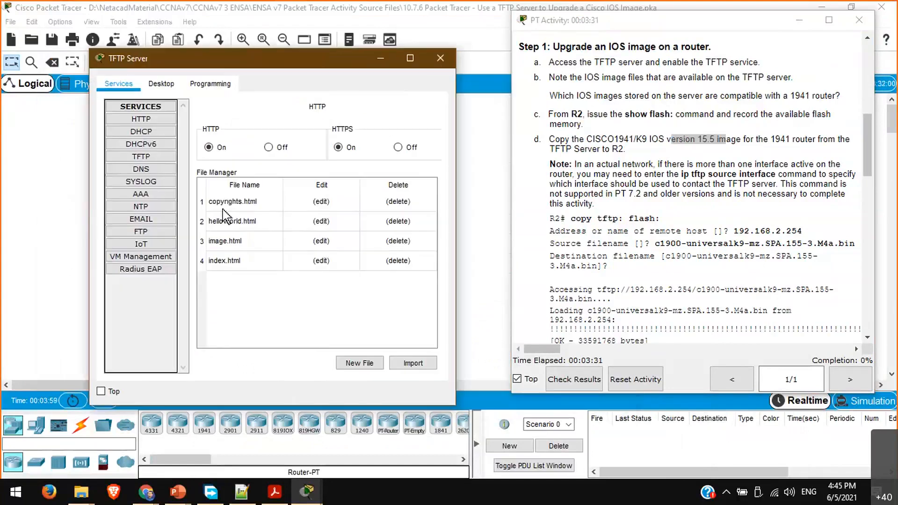
{"action": "left_click", "coordinate": [140, 156]}
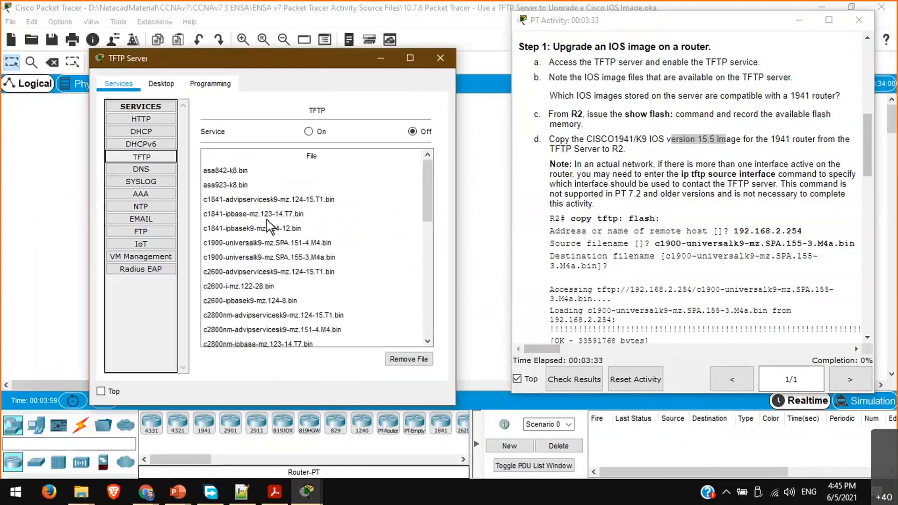
{"action": "scroll", "coordinate": [318, 307], "scroll_direction": "down", "scroll_amount": 1}
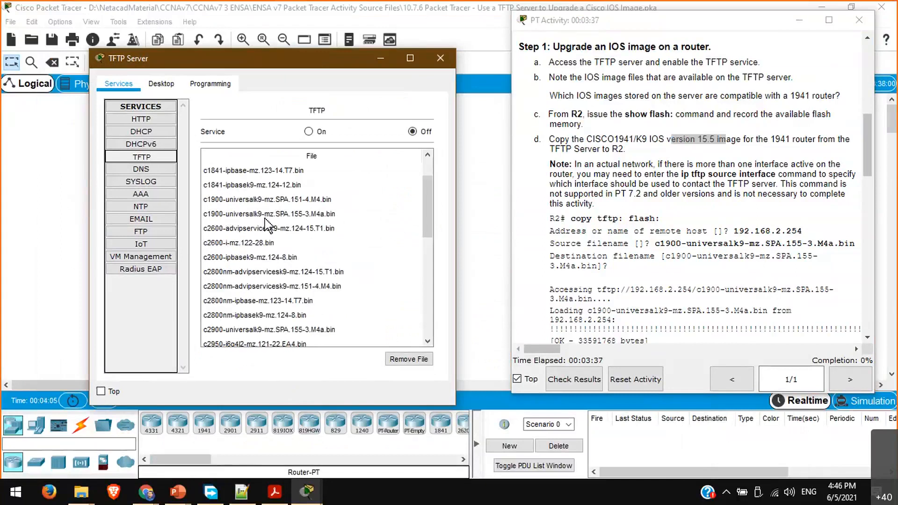
{"action": "left_click", "coordinate": [313, 216]}
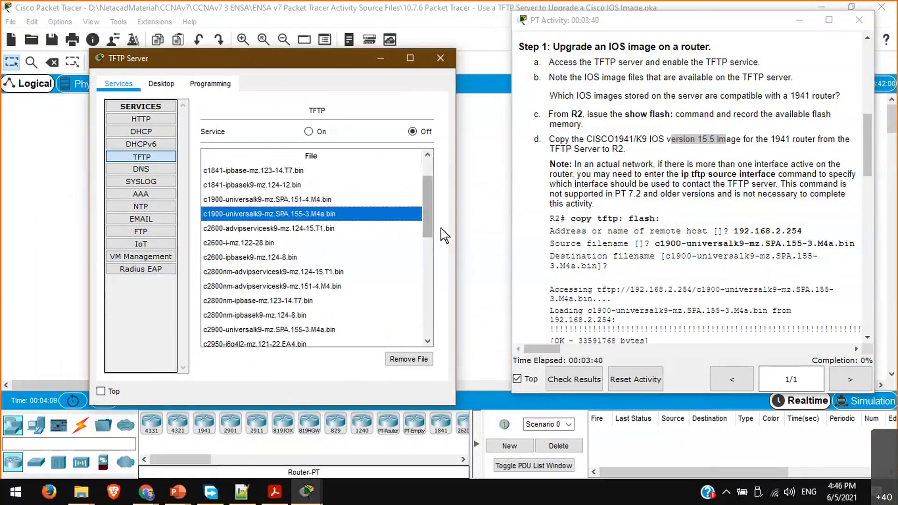
Return to R2's command line and start copy tftp flash: with 192.168.2.254 as the remote host
{"action": "left_click", "coordinate": [485, 227]}
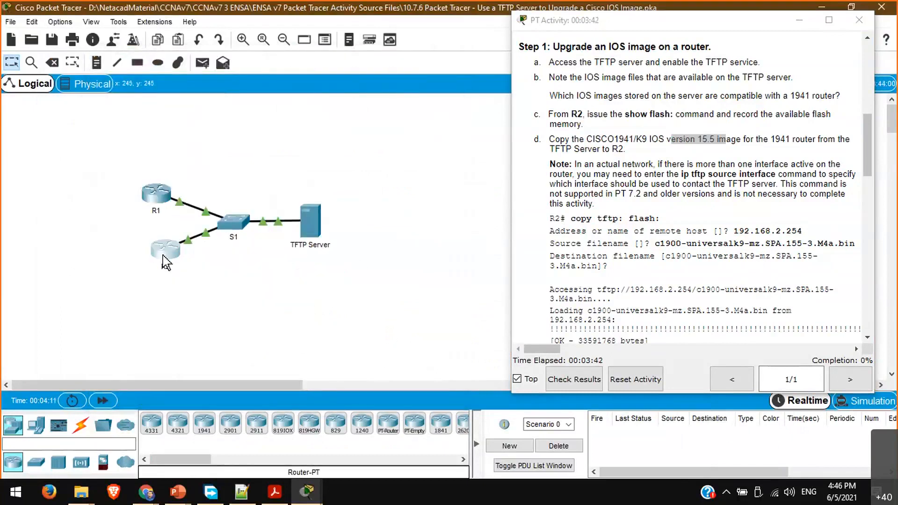
{"action": "left_click", "coordinate": [164, 252]}
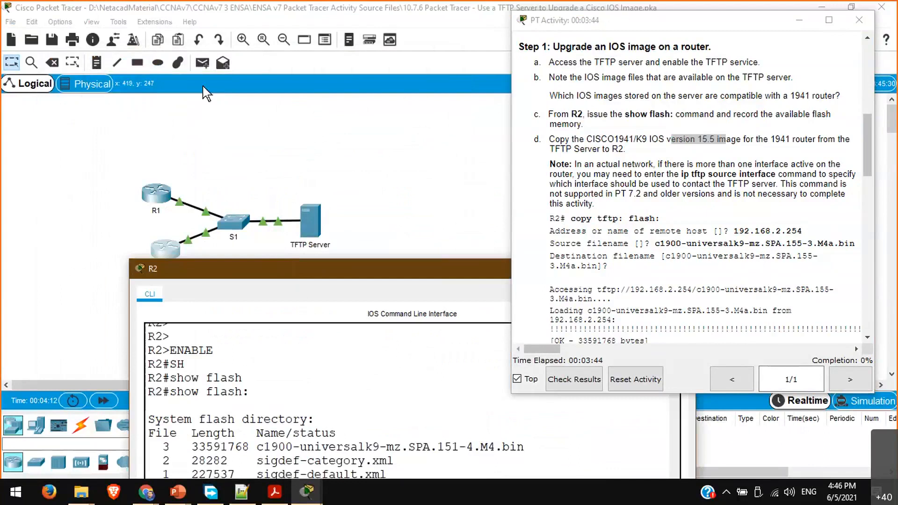
{"action": "key", "text": "Return"}
{"action": "key", "text": "Return"}
{"action": "type", "text": "copy"}
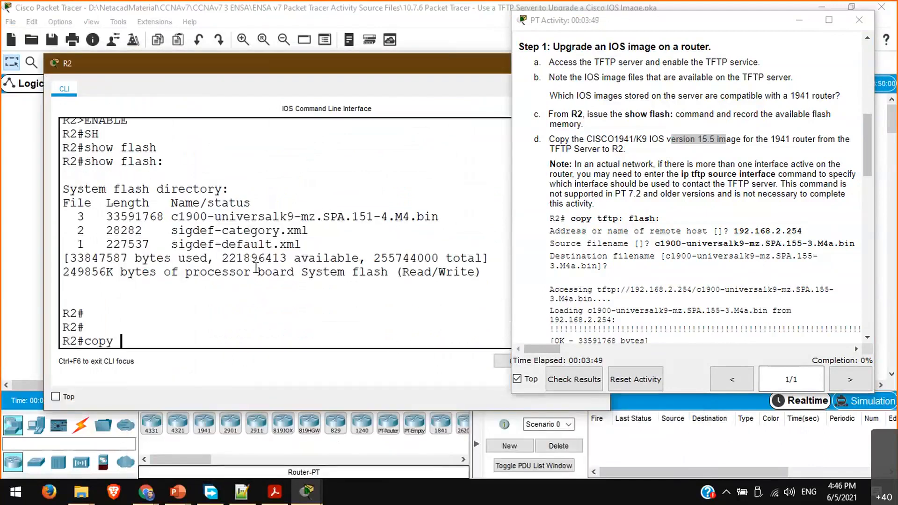
{"action": "type", "text": " tftp flash:"}
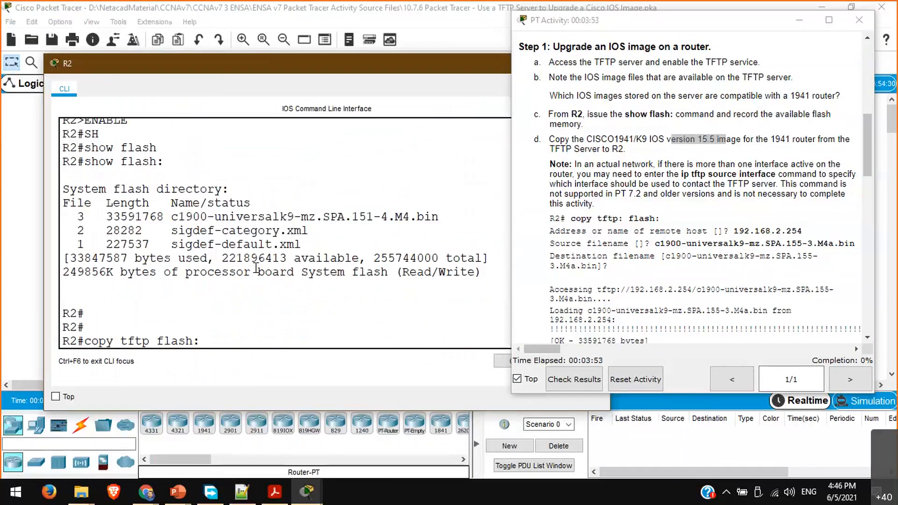
{"action": "key", "text": "Return"}
{"action": "type", "text": "1"}
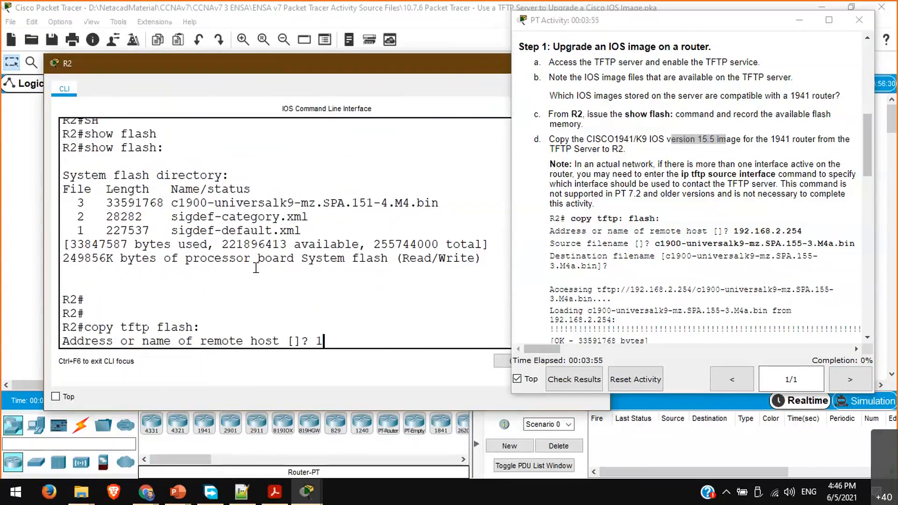
{"action": "type", "text": "92.168.2"}
{"action": "type", "text": ".254"}
{"action": "key", "text": "Return"}
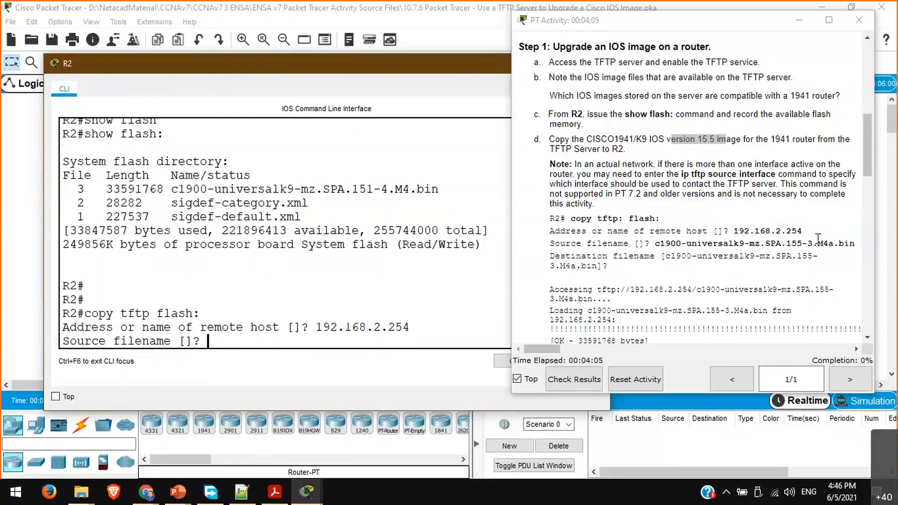
Try to download c1900-universalk9-mz.SPA.155-3.M4a.bin, copying the source filename from the instructions and accepting the default destination filename
{"action": "left_click_drag", "start_coordinate": [857, 246], "coordinate": [653, 241]}
{"action": "key", "text": "ctrl+c"}
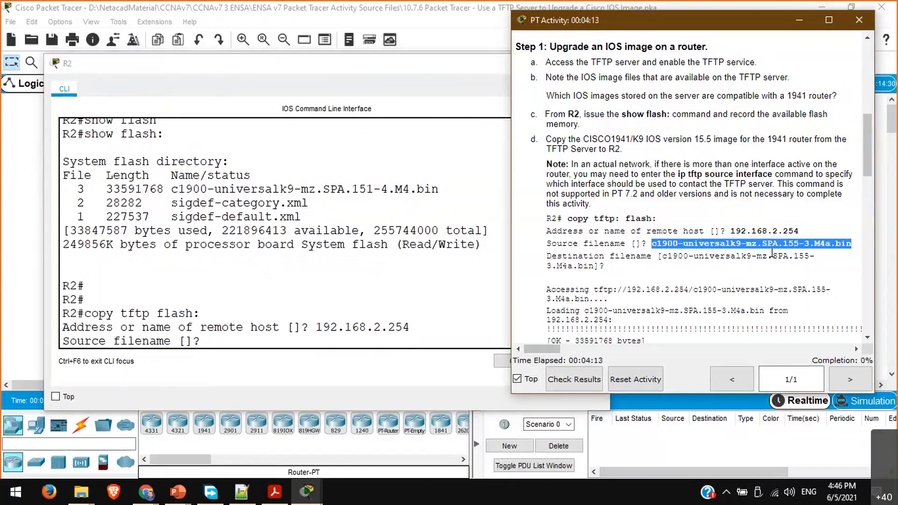
{"action": "left_click", "coordinate": [201, 341]}
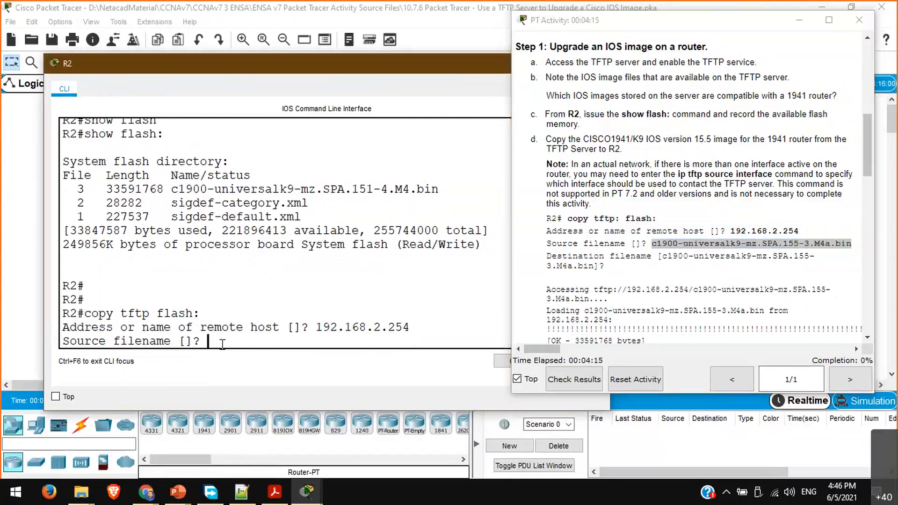
{"action": "right_click", "coordinate": [222, 346]}
{"action": "left_click", "coordinate": [252, 367]}
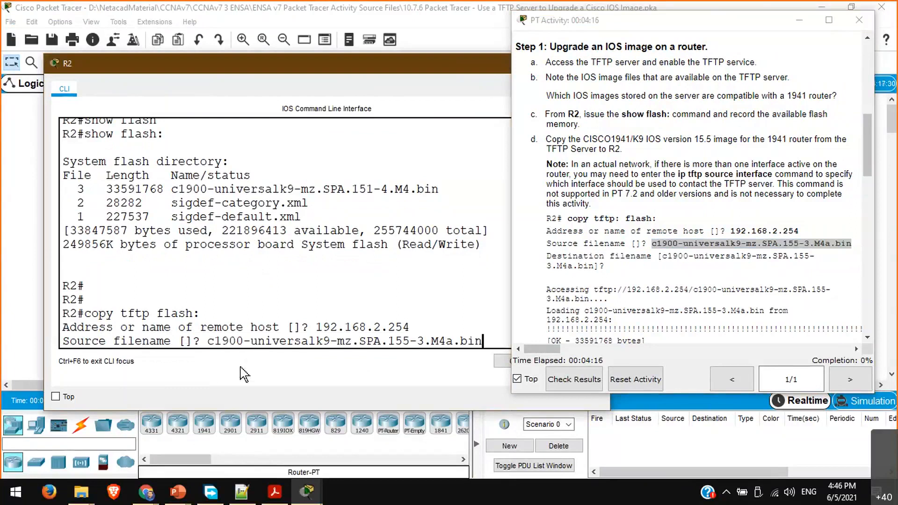
{"action": "key", "text": "Return"}
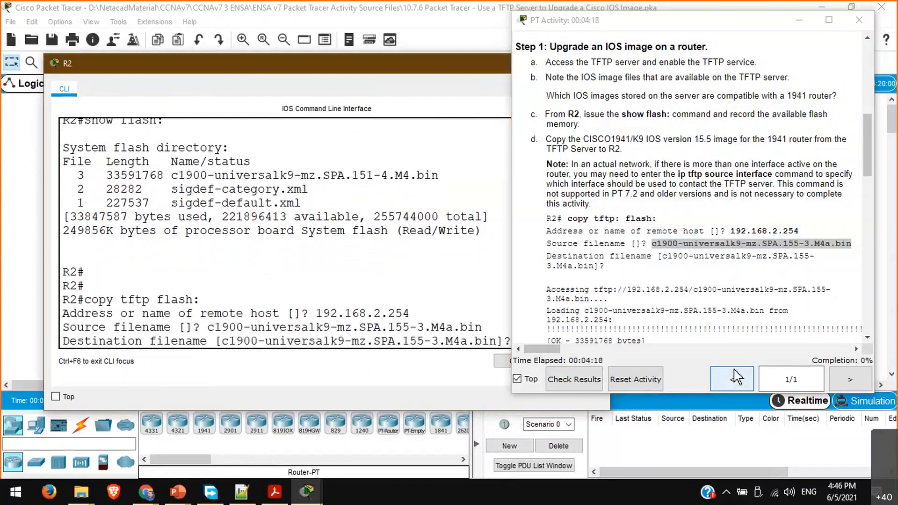
{"action": "key", "text": "Return"}
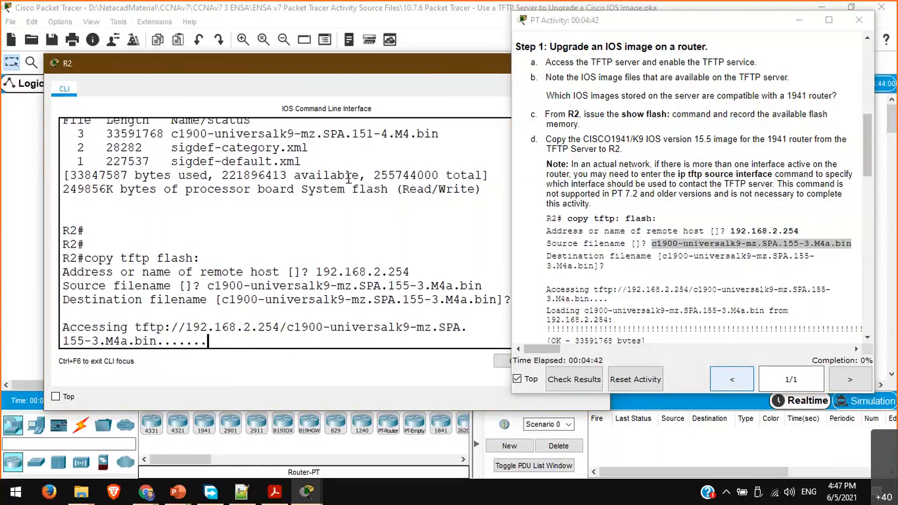
Turn on the TFTP service on the TFTP Server and close its window
{"action": "key", "text": "alt+Tab"}
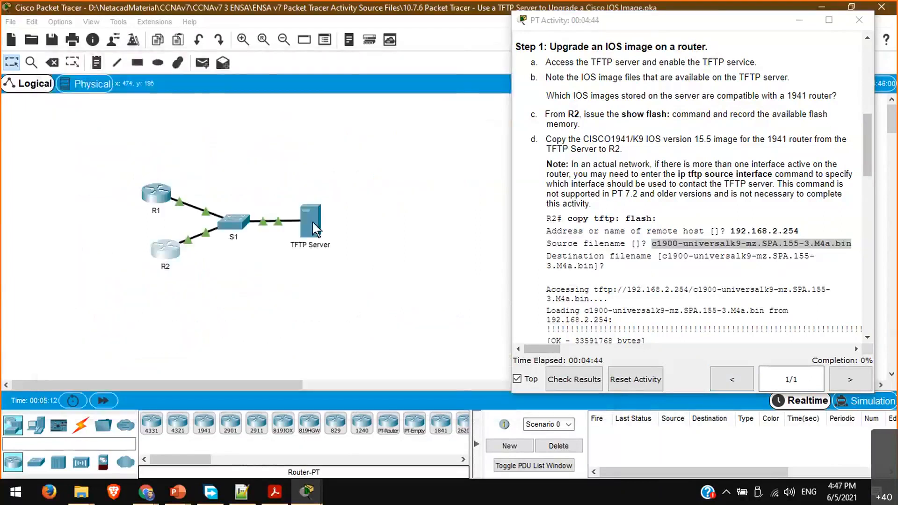
{"action": "left_click", "coordinate": [312, 220]}
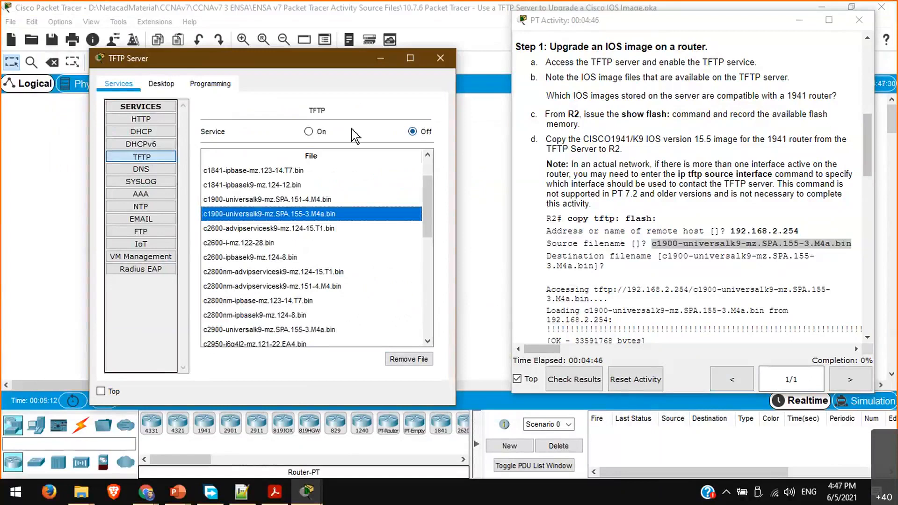
{"action": "left_click", "coordinate": [319, 132]}
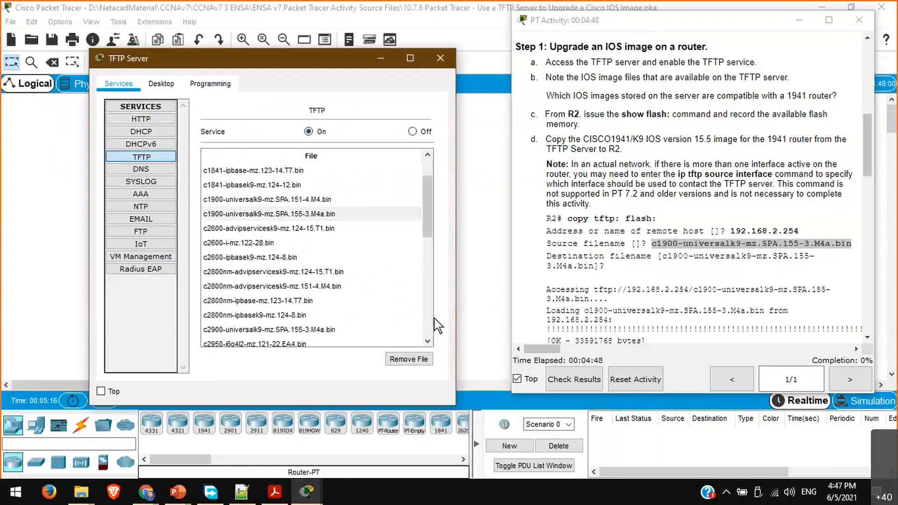
{"action": "left_click", "coordinate": [440, 58]}
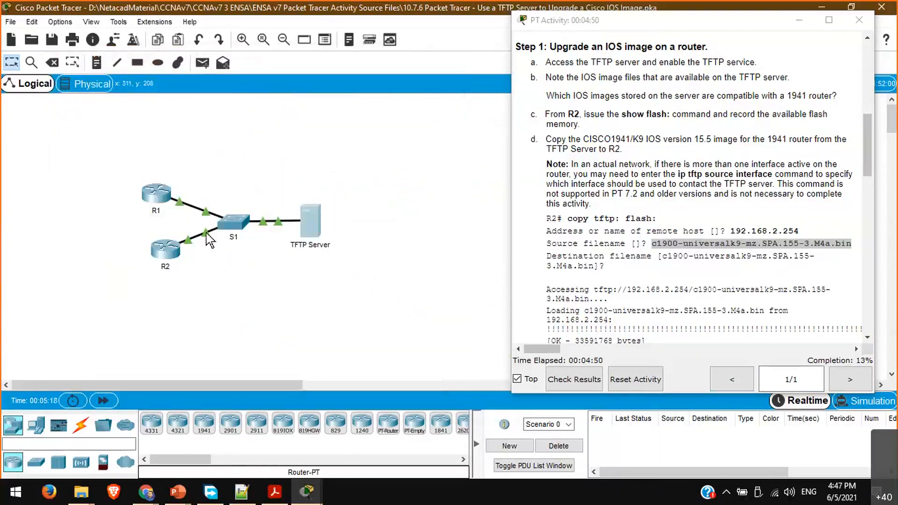
Reopen R2's command line and test connectivity to the TFTP Server by pinging 192.168.2.254
{"action": "left_click", "coordinate": [166, 250]}
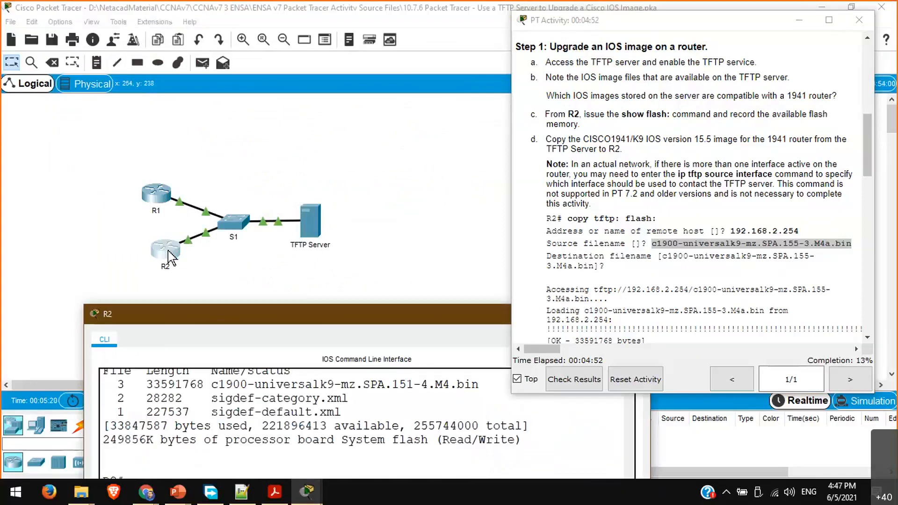
{"action": "left_click_drag", "start_coordinate": [280, 313], "coordinate": [270, 89]}
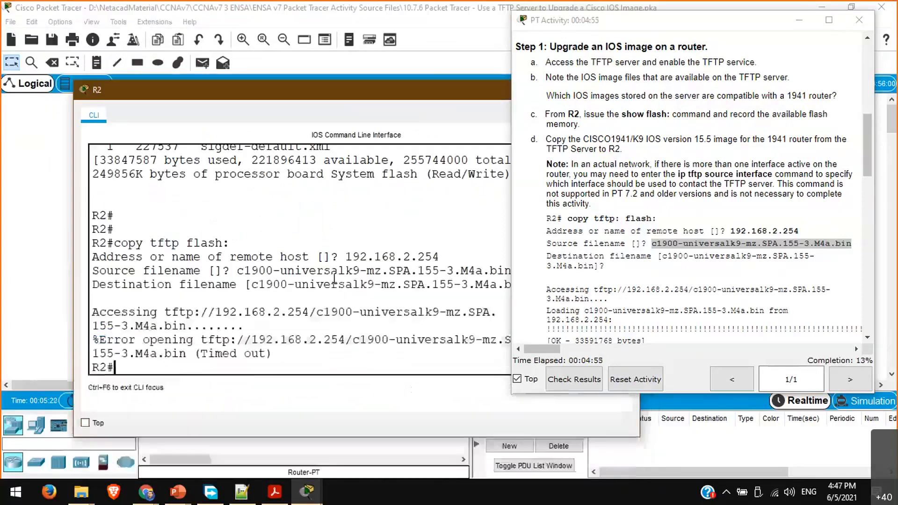
{"action": "type", "text": "p"}
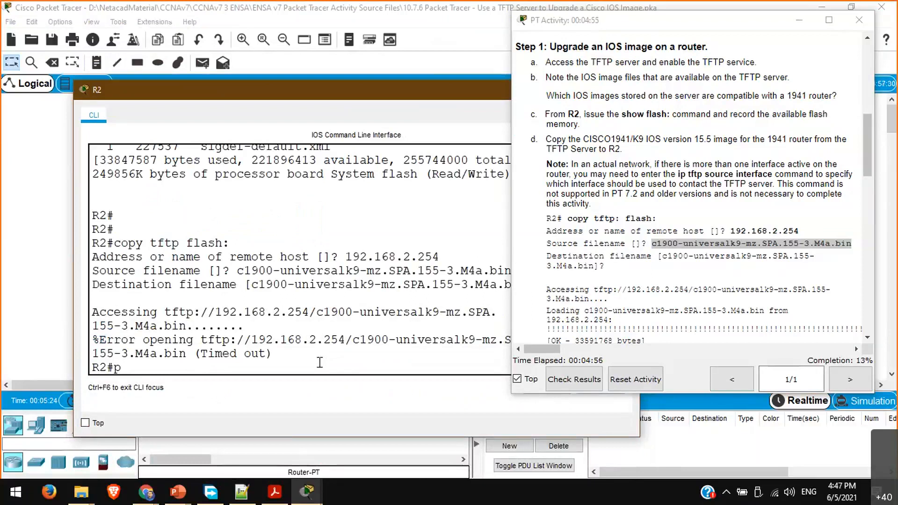
{"action": "type", "text": "ing 192.168.2"}
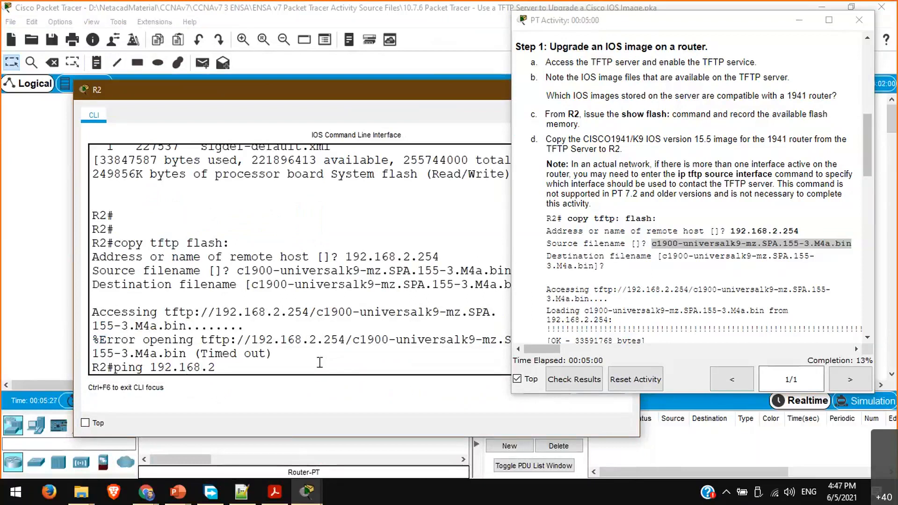
{"action": "type", "text": ".254"}
{"action": "key", "text": "Return"}
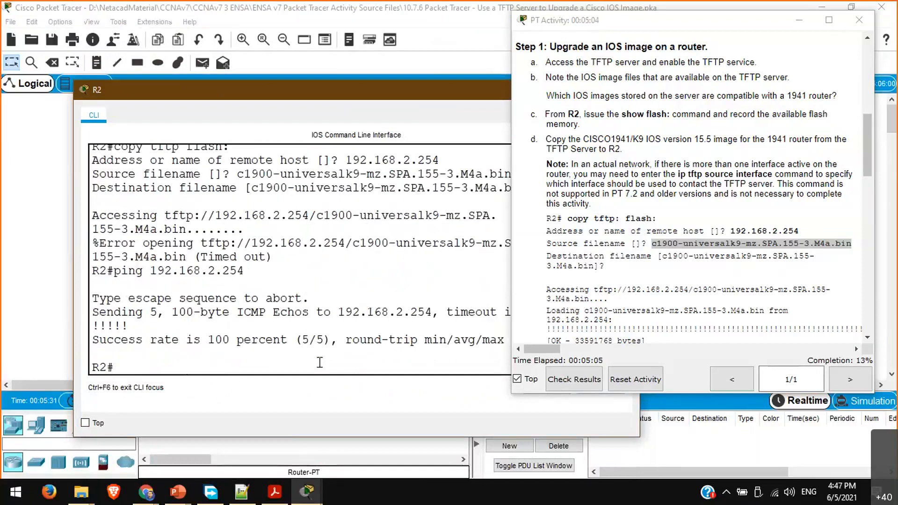
Copy c1900-universalk9-mz.SPA.155-3.M4a.bin from TFTP host 192.168.2.254 to R2's flash, keeping the default destination filename
{"action": "key", "text": "Up"}
{"action": "key", "text": "Up"}
{"action": "key", "text": "Return"}
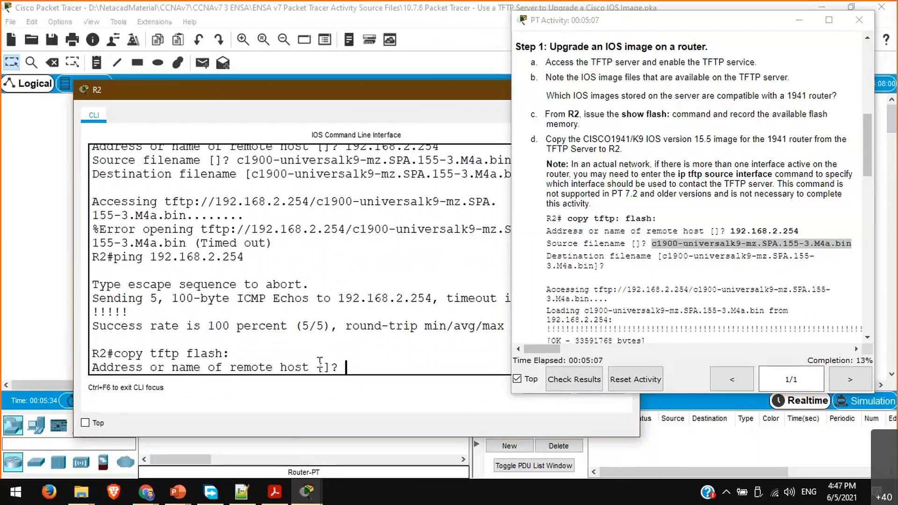
{"action": "type", "text": "192.16"}
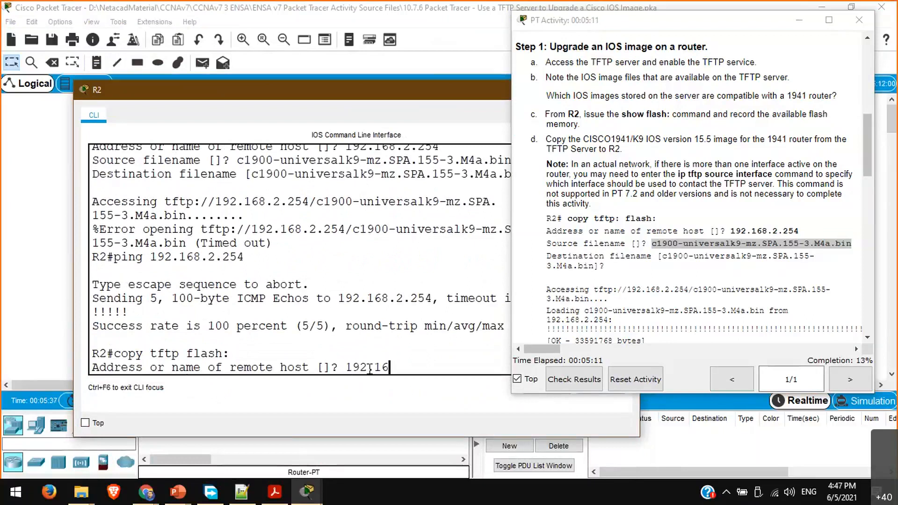
{"action": "type", "text": "8.2.254"}
{"action": "key", "text": "Return"}
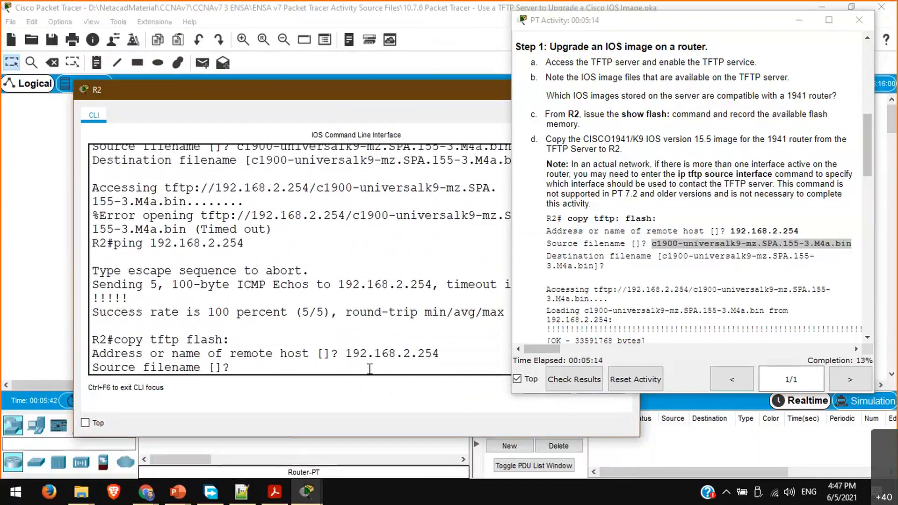
{"action": "right_click", "coordinate": [334, 364]}
{"action": "left_click", "coordinate": [374, 388]}
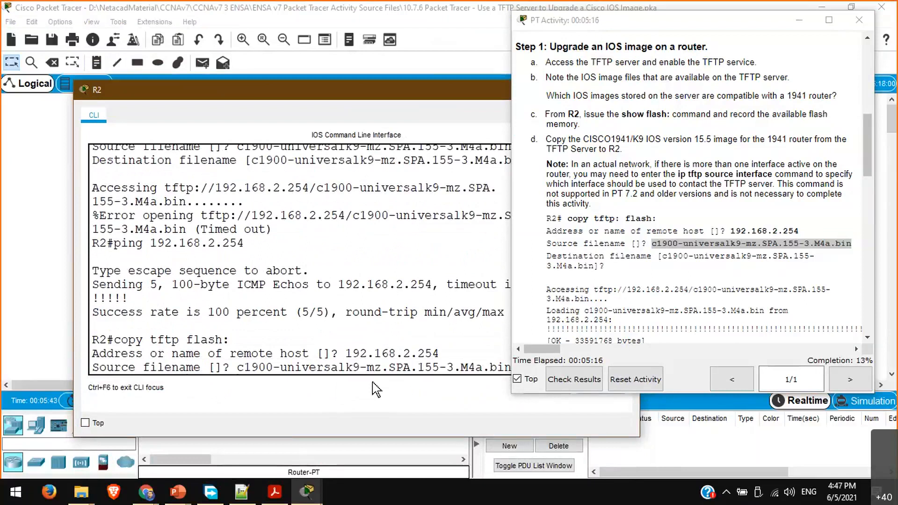
{"action": "key", "text": "Return"}
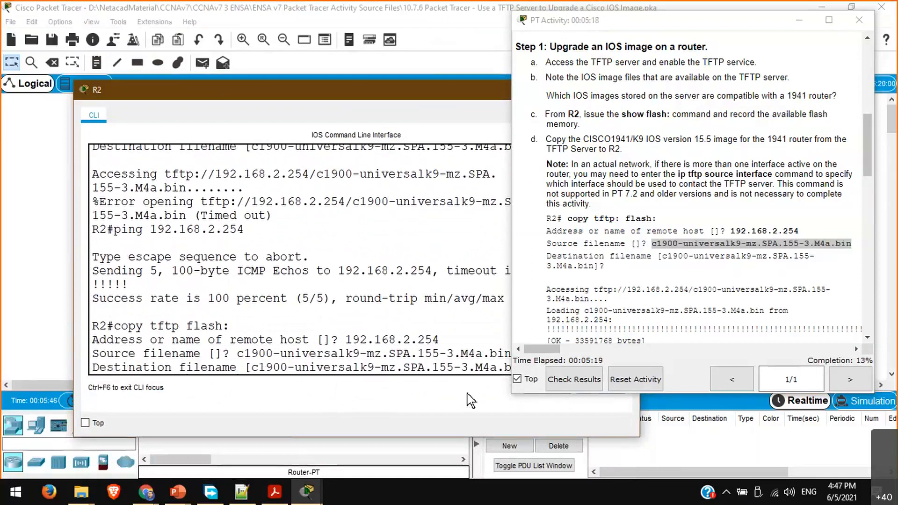
{"action": "key", "text": "Return"}
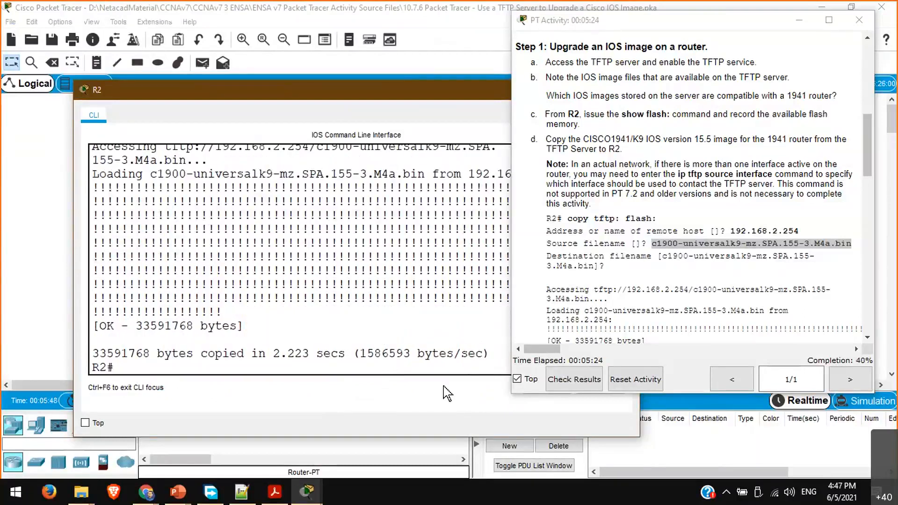
List R2's flash contents with sh flash, check the IOS images in it, and read the activity's boot system instructions
{"action": "type", "text": "sh flash"}
{"action": "key", "text": "Return"}
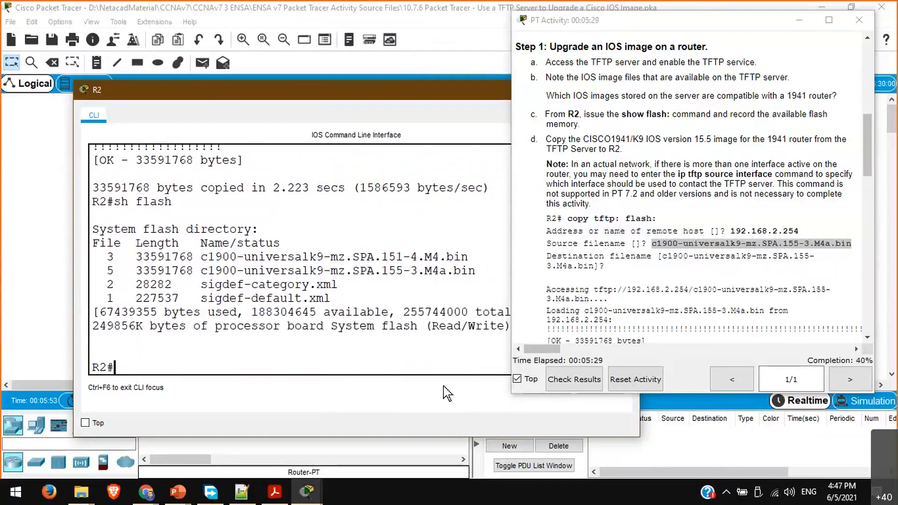
{"action": "left_click_drag", "start_coordinate": [476, 270], "coordinate": [129, 271]}
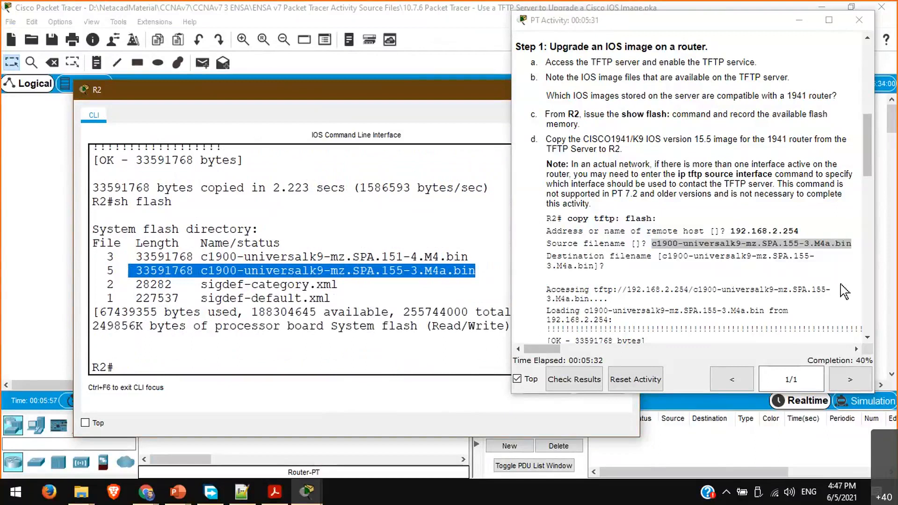
{"action": "scroll", "coordinate": [840, 284], "scroll_direction": "down", "scroll_amount": 3}
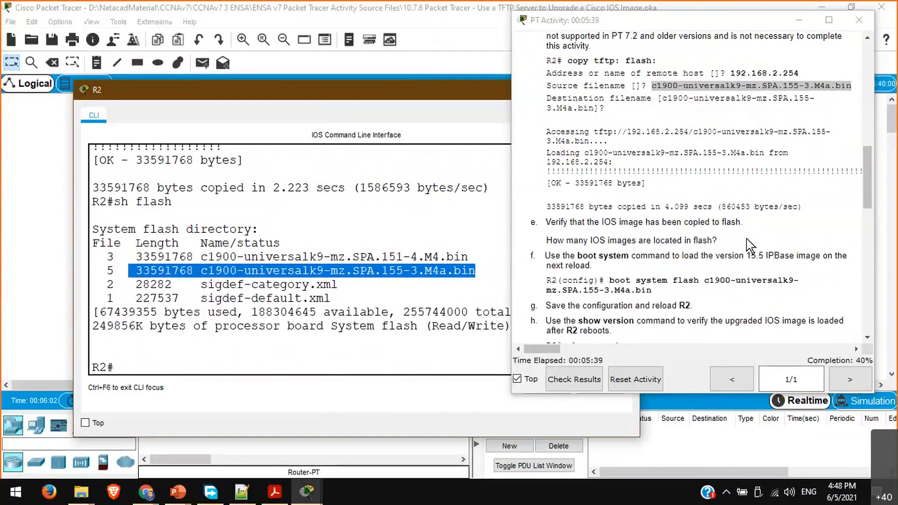
{"action": "scroll", "coordinate": [750, 244], "scroll_direction": "down", "scroll_amount": 2}
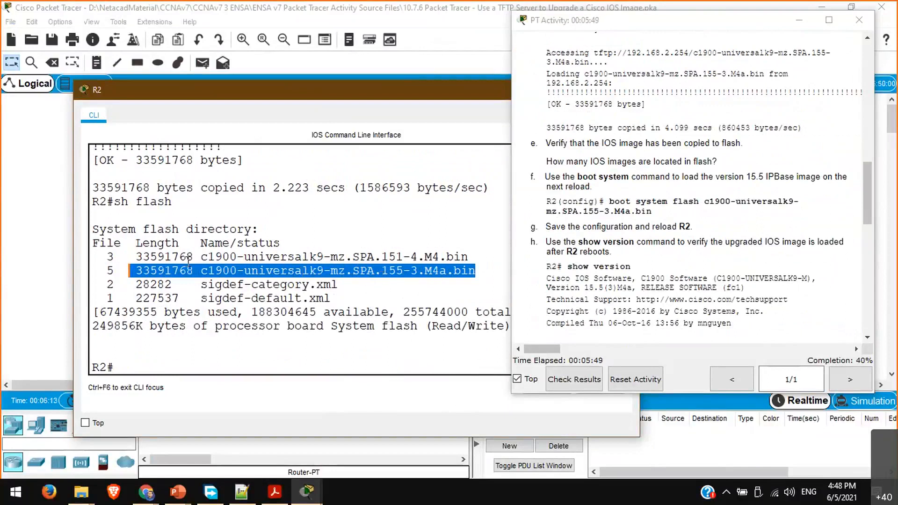
{"action": "left_click_drag", "start_coordinate": [186, 257], "coordinate": [368, 256]}
{"action": "left_click", "coordinate": [406, 355]}
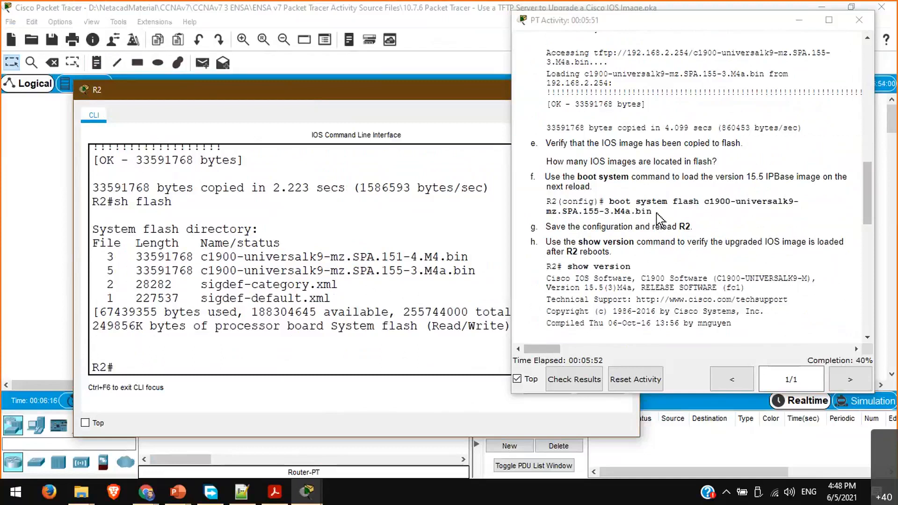
Enter global configuration mode on R2 and set the boot image with boot system flash c1900-universalk9-mz.SPA.155-3.M4a.bin
{"action": "left_click_drag", "start_coordinate": [654, 212], "coordinate": [609, 201]}
{"action": "left_click", "coordinate": [383, 353]}
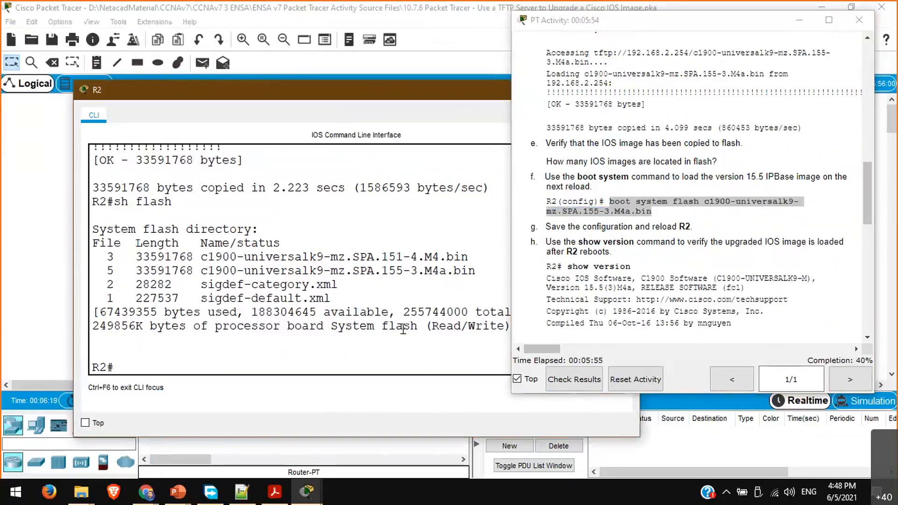
{"action": "type", "text": "conf t"}
{"action": "key", "text": "Return"}
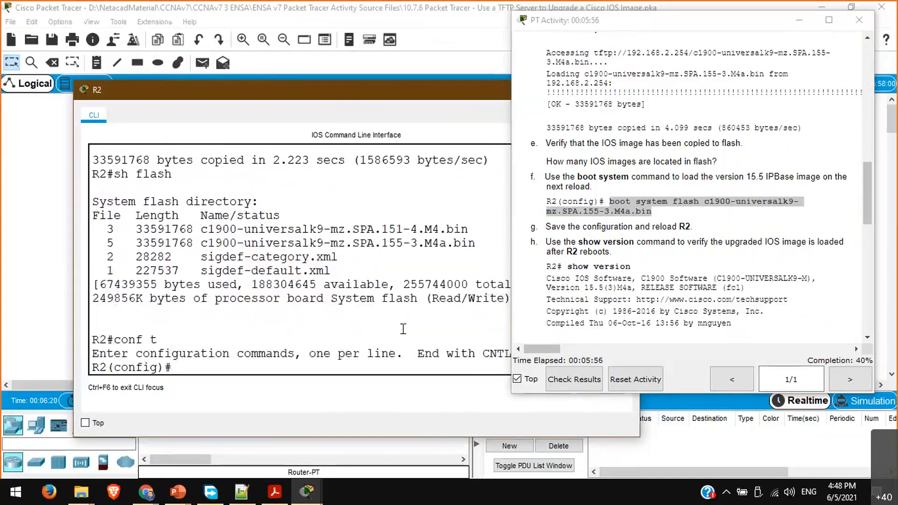
{"action": "type", "text": "boo"}
{"action": "key", "text": "Tab"}
{"action": "type", "text": "sy"}
{"action": "key", "text": "Tab"}
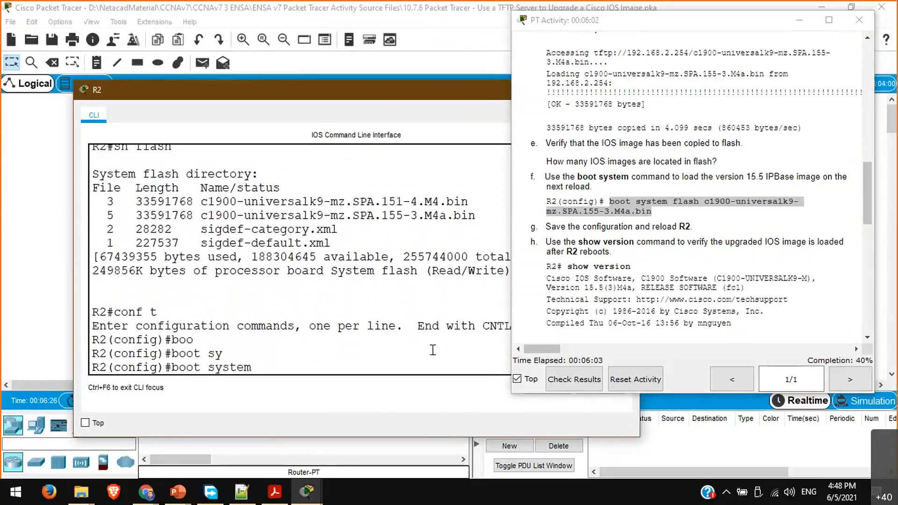
{"action": "type", "text": "flash"}
{"action": "right_click", "coordinate": [374, 369]}
{"action": "left_click", "coordinate": [403, 392]}
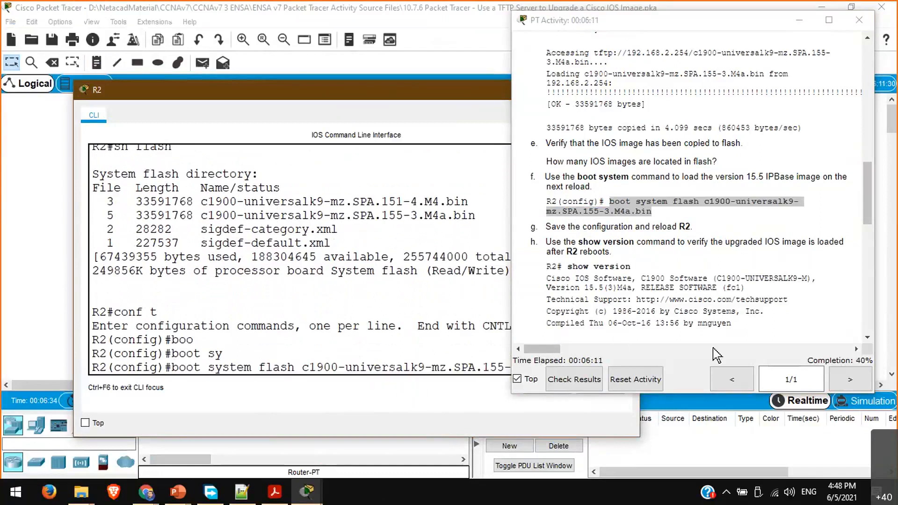
{"action": "key", "text": "Return"}
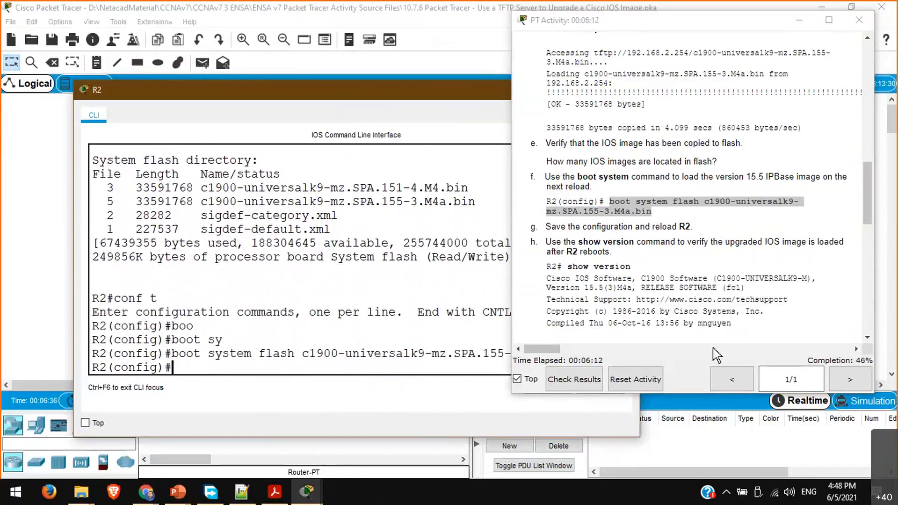
{"action": "key", "text": "Return"}
{"action": "key", "text": "Return"}
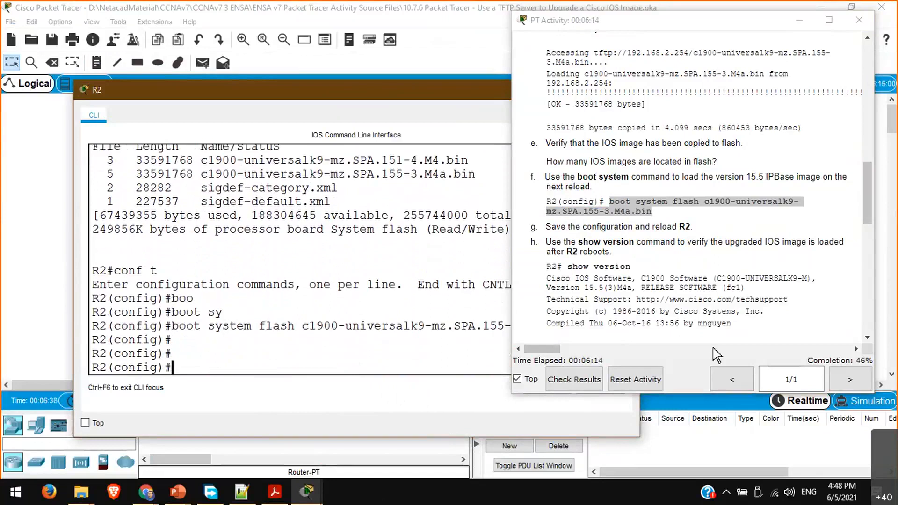
Save R2's running configuration to the startup configuration with do copy run start, keeping the default destination filename
{"action": "type", "text": "do cpoy run start"}
{"action": "key", "text": "Left"}
{"action": "key", "text": "Left"}
{"action": "key", "text": "Left"}
{"action": "key", "text": "Left"}
{"action": "key", "text": "Left"}
{"action": "key", "text": "Left"}
{"action": "key", "text": "Left"}
{"action": "key", "text": "Left"}
{"action": "key", "text": "Left"}
{"action": "key", "text": "Left"}
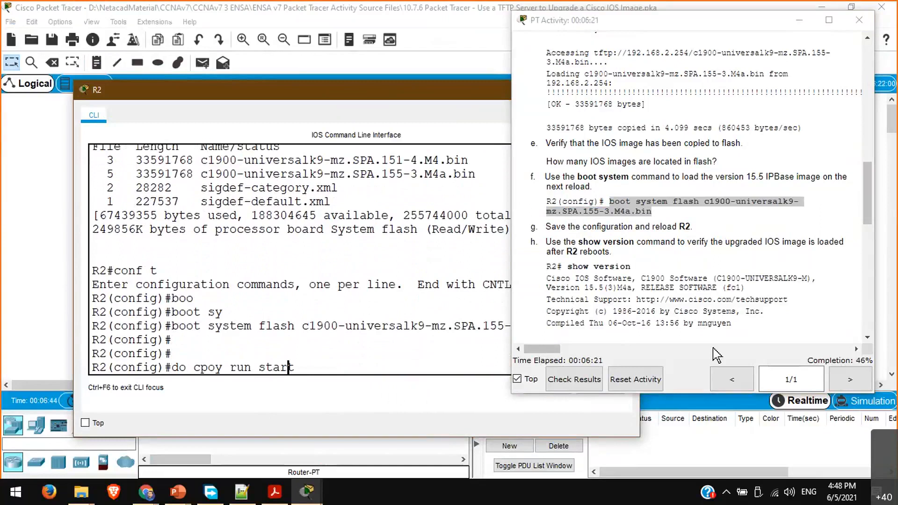
{"action": "key", "text": "Left"}
{"action": "key", "text": "Left"}
{"action": "key", "text": "BackSpace"}
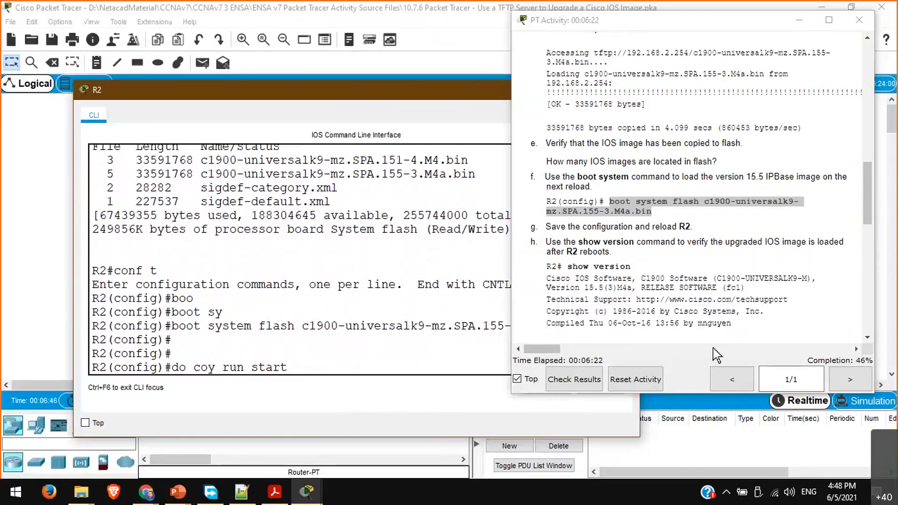
{"action": "type", "text": "p"}
{"action": "key", "text": "Return"}
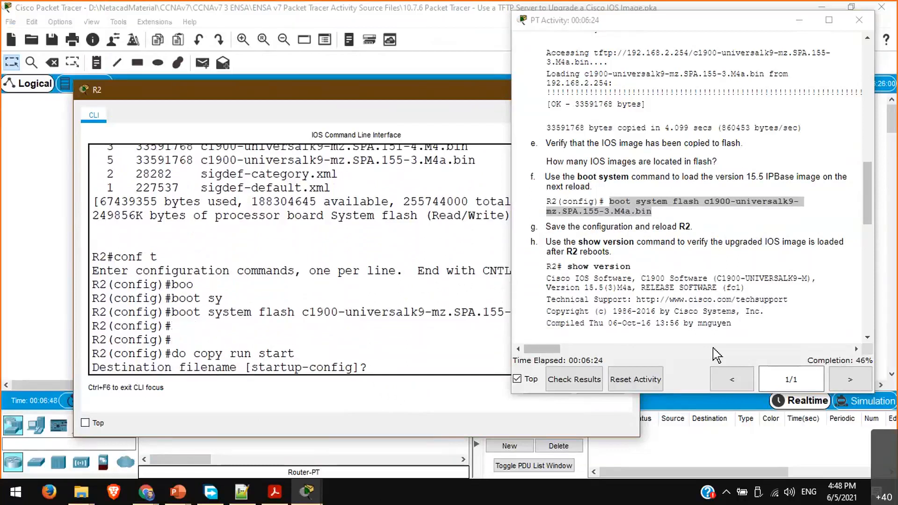
{"action": "key", "text": "Return"}
Reload R2 from configuration mode with do reload and confirm the restart
{"action": "type", "text": "do reload"}
{"action": "key", "text": "Return"}
{"action": "key", "text": "Return"}
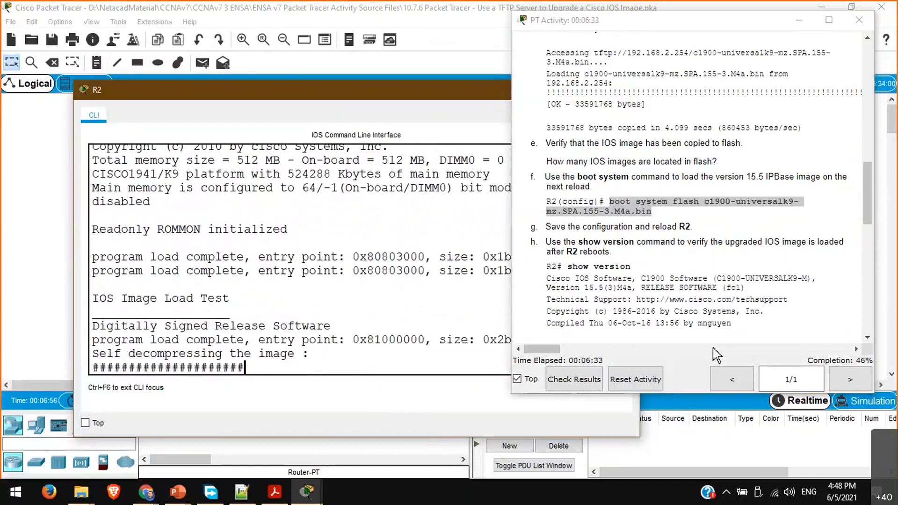
Read the activity's show version instructions and examine R2's boot output for the IOS image being loaded
{"action": "left_click_drag", "start_coordinate": [623, 288], "coordinate": [568, 288]}
{"action": "scroll", "coordinate": [646, 306], "scroll_direction": "down", "scroll_amount": 7}
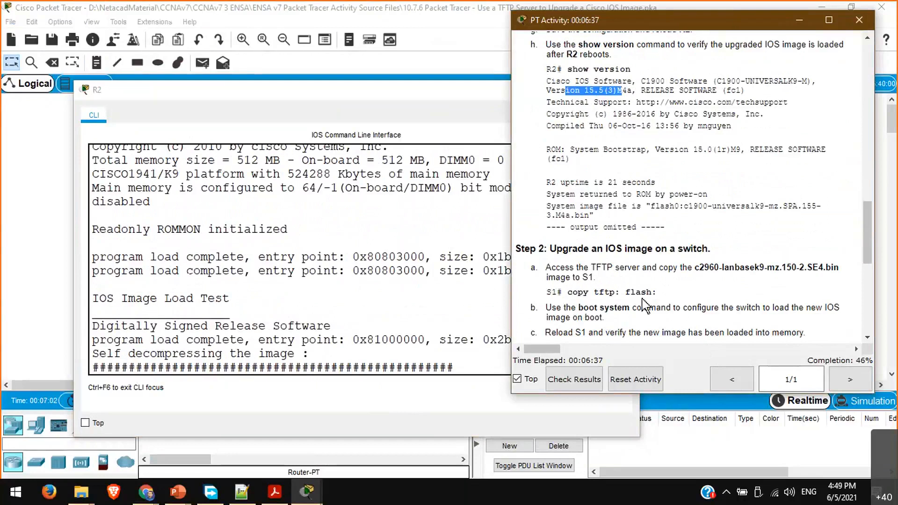
{"action": "left_click", "coordinate": [380, 357]}
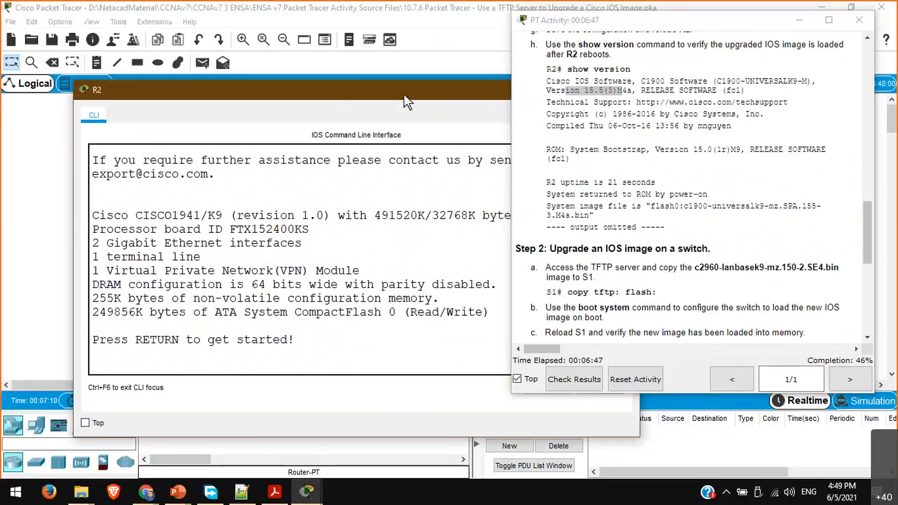
{"action": "left_click_drag", "start_coordinate": [333, 92], "coordinate": [242, 97]}
{"action": "scroll", "coordinate": [307, 228], "scroll_direction": "up", "scroll_amount": 8}
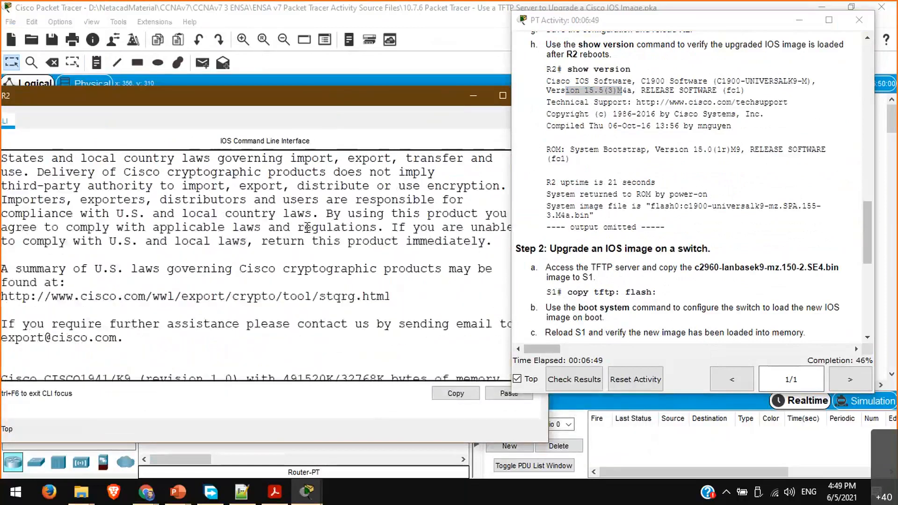
{"action": "scroll", "coordinate": [307, 228], "scroll_direction": "up", "scroll_amount": 7}
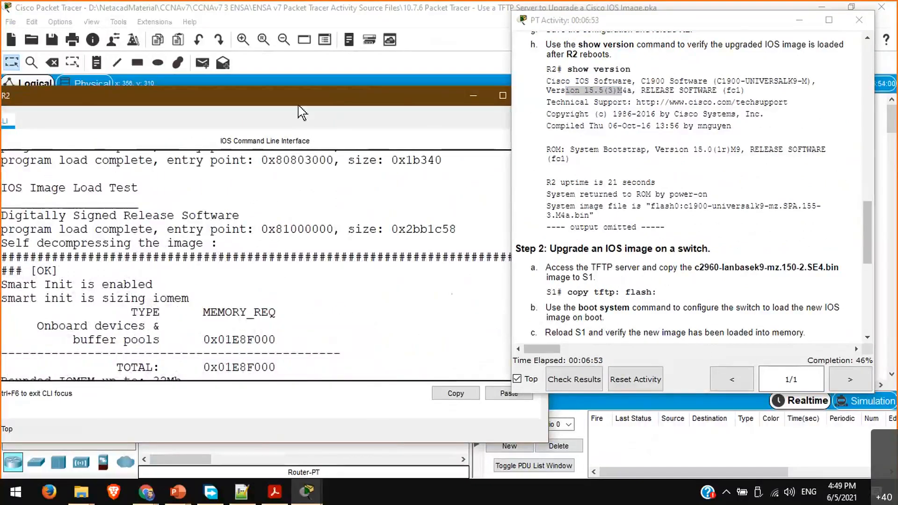
{"action": "left_click_drag", "start_coordinate": [358, 88], "coordinate": [423, 81]}
{"action": "scroll", "coordinate": [346, 240], "scroll_direction": "up", "scroll_amount": 2}
{"action": "scroll", "coordinate": [346, 242], "scroll_direction": "up", "scroll_amount": 3}
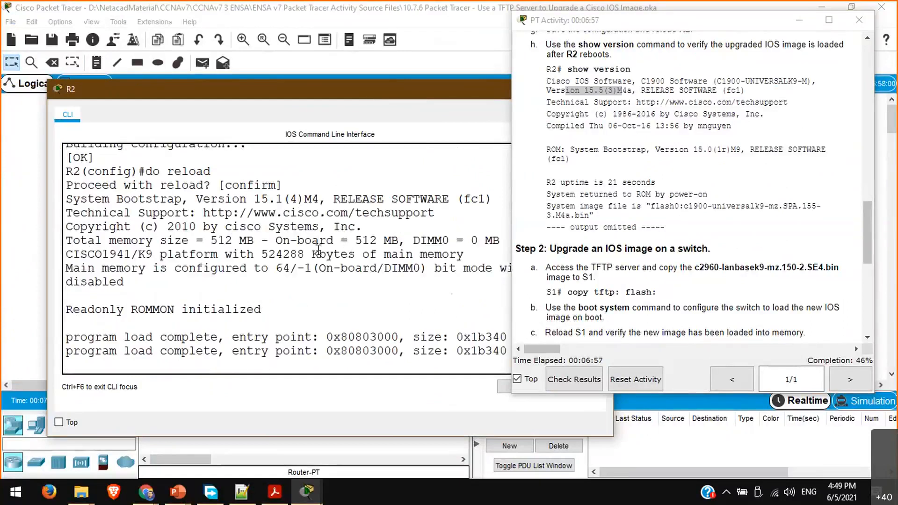
{"action": "scroll", "coordinate": [318, 252], "scroll_direction": "up", "scroll_amount": 1}
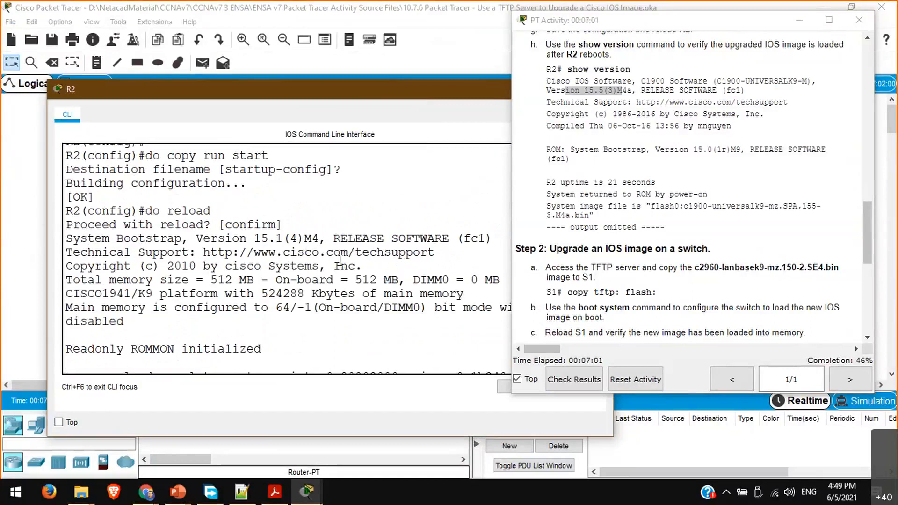
{"action": "scroll", "coordinate": [340, 259], "scroll_direction": "down", "scroll_amount": 12}
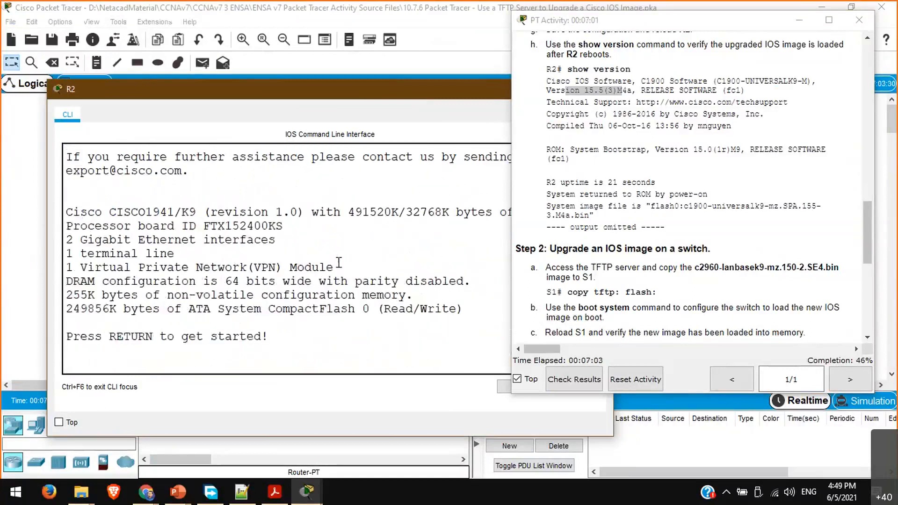
Enter privileged EXEC mode on R2 and run sh ver to check the running IOS version and system image file
{"action": "key", "text": "Return"}
{"action": "key", "text": "Return"}
{"action": "key", "text": "Return"}
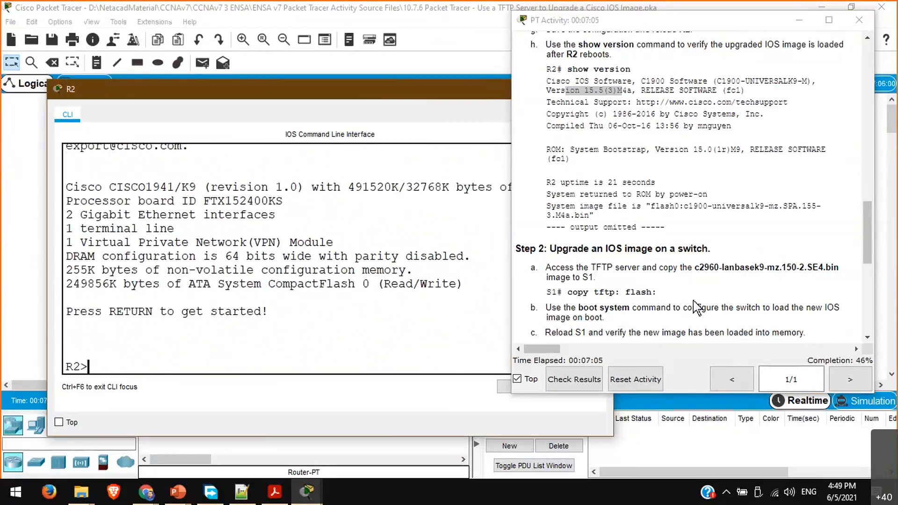
{"action": "type", "text": "en"}
{"action": "key", "text": "Return"}
{"action": "key", "text": "Return"}
{"action": "type", "text": "sh ver"}
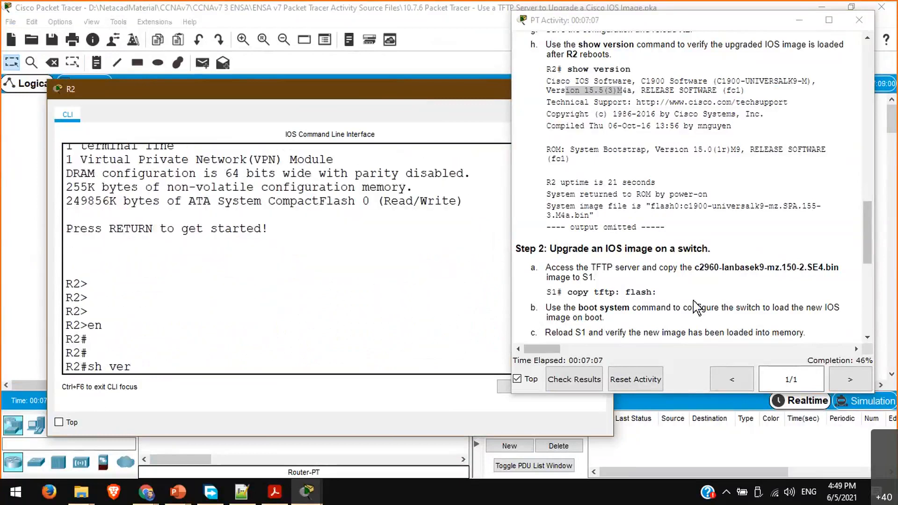
{"action": "key", "text": "Return"}
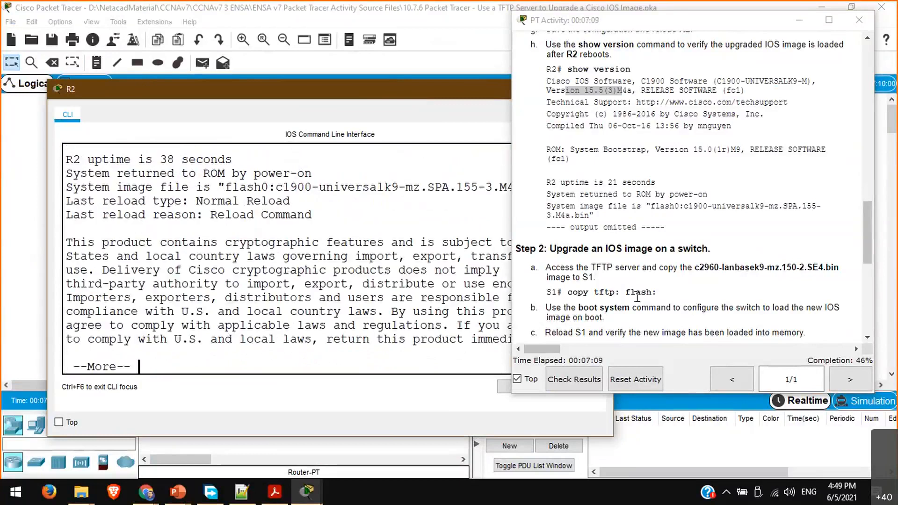
{"action": "scroll", "coordinate": [411, 216], "scroll_direction": "up", "scroll_amount": 3}
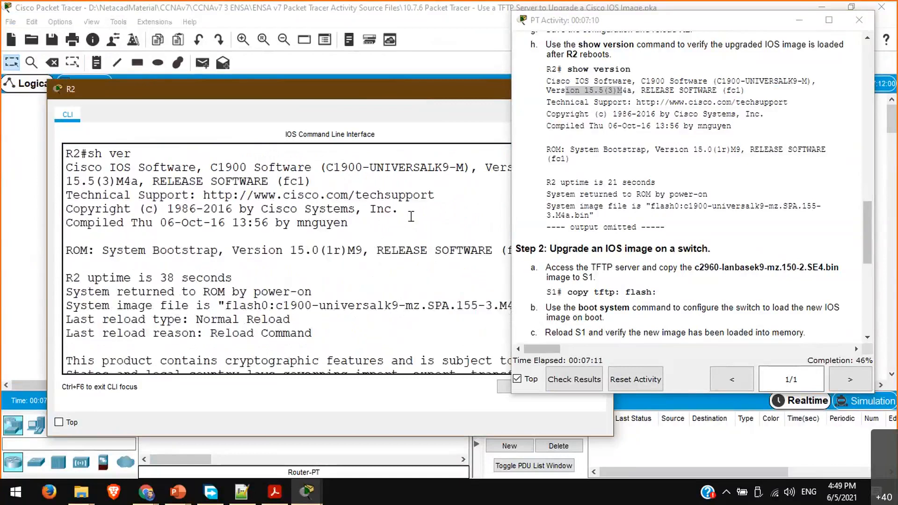
{"action": "scroll", "coordinate": [452, 287], "scroll_direction": "up", "scroll_amount": 3}
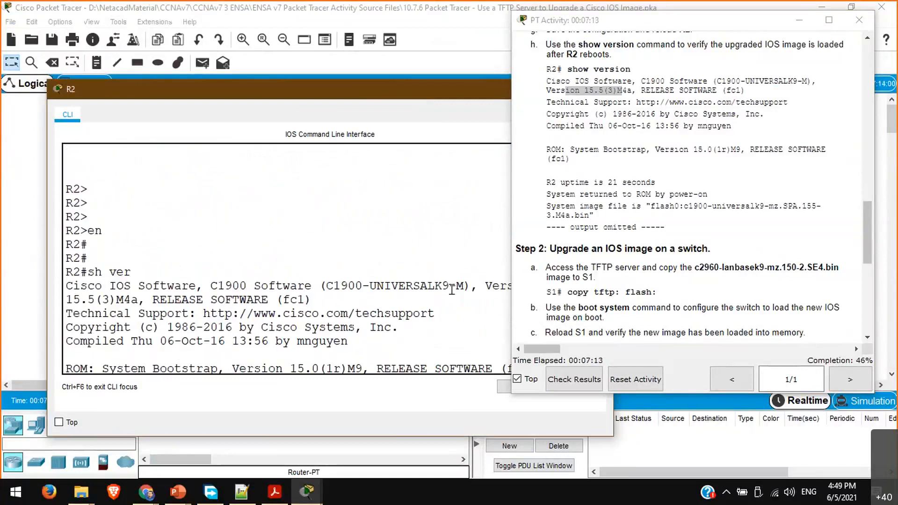
{"action": "left_click_drag", "start_coordinate": [139, 300], "coordinate": [66, 299]}
{"action": "scroll", "coordinate": [280, 297], "scroll_direction": "down", "scroll_amount": 3}
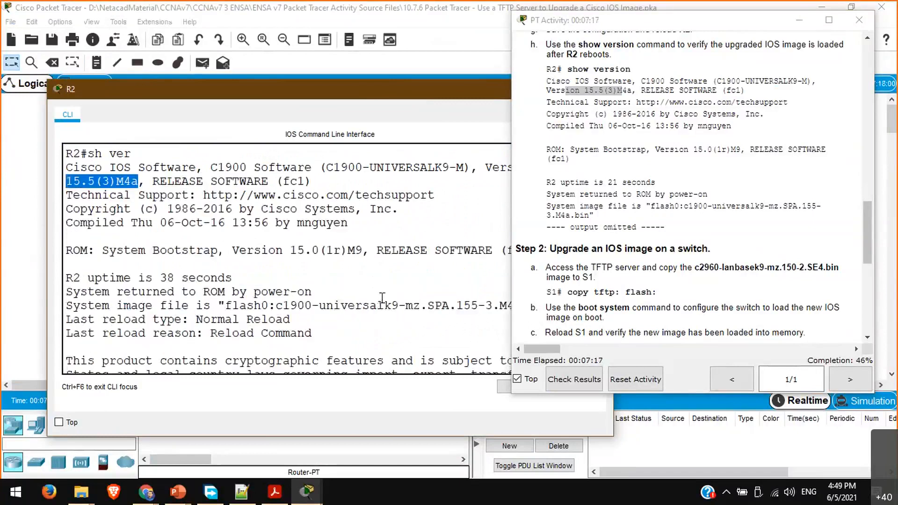
{"action": "left_click_drag", "start_coordinate": [239, 306], "coordinate": [450, 303]}
{"action": "left_click_drag", "start_coordinate": [491, 311], "coordinate": [486, 317]}
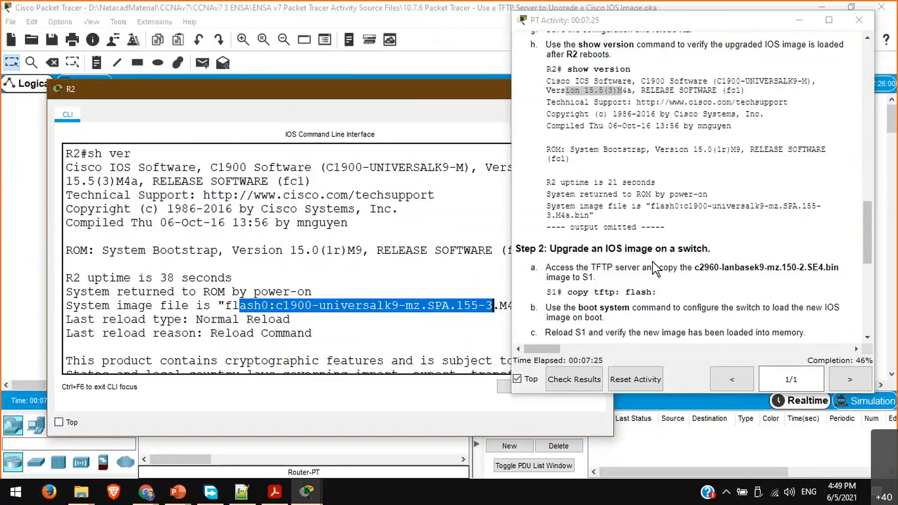
Read the activity's instructions for upgrading the switch's IOS image and backing up R1's image to the TFTP server
{"action": "left_click_drag", "start_coordinate": [653, 266], "coordinate": [531, 267]}
{"action": "scroll", "coordinate": [660, 269], "scroll_direction": "down", "scroll_amount": 5}
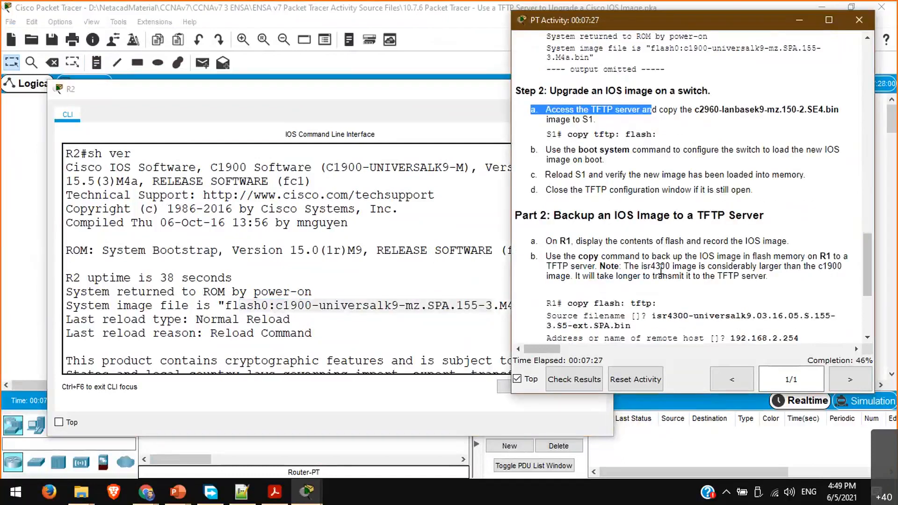
{"action": "scroll", "coordinate": [660, 269], "scroll_direction": "down", "scroll_amount": 3}
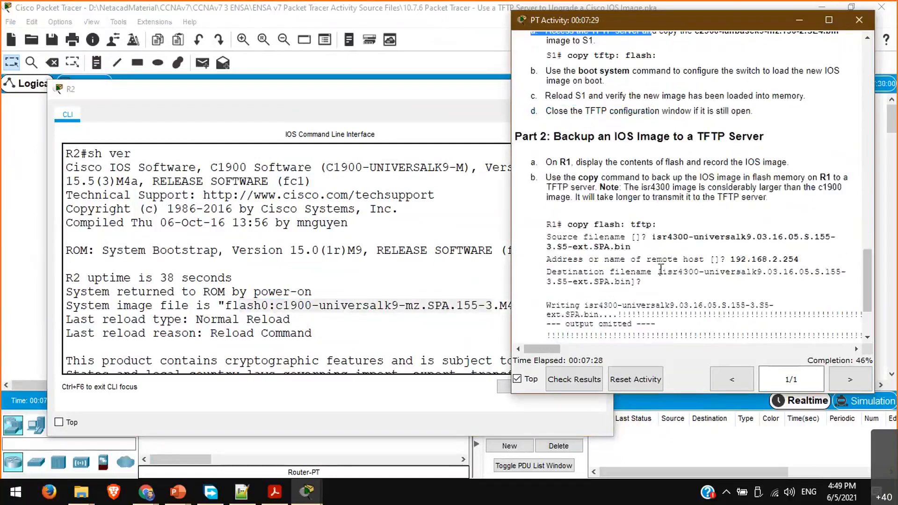
{"action": "scroll", "coordinate": [706, 273], "scroll_direction": "down", "scroll_amount": 4}
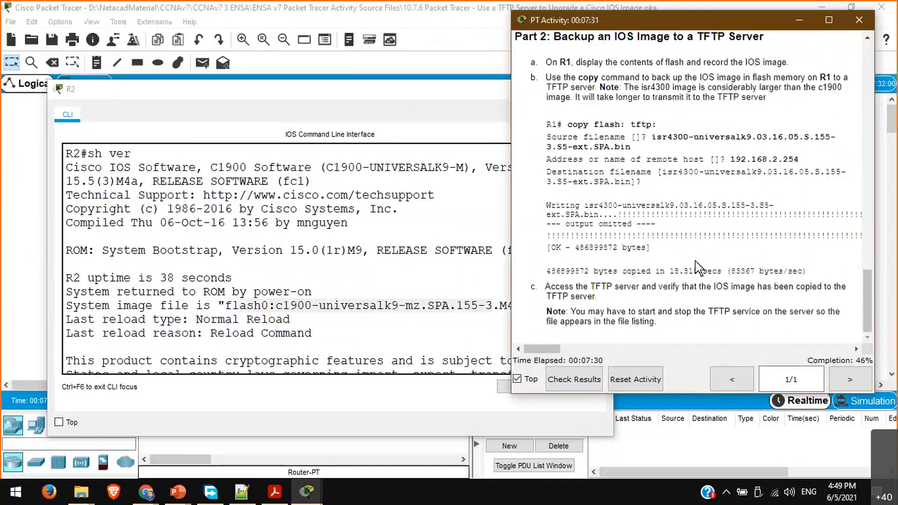
{"action": "scroll", "coordinate": [694, 260], "scroll_direction": "up", "scroll_amount": 10}
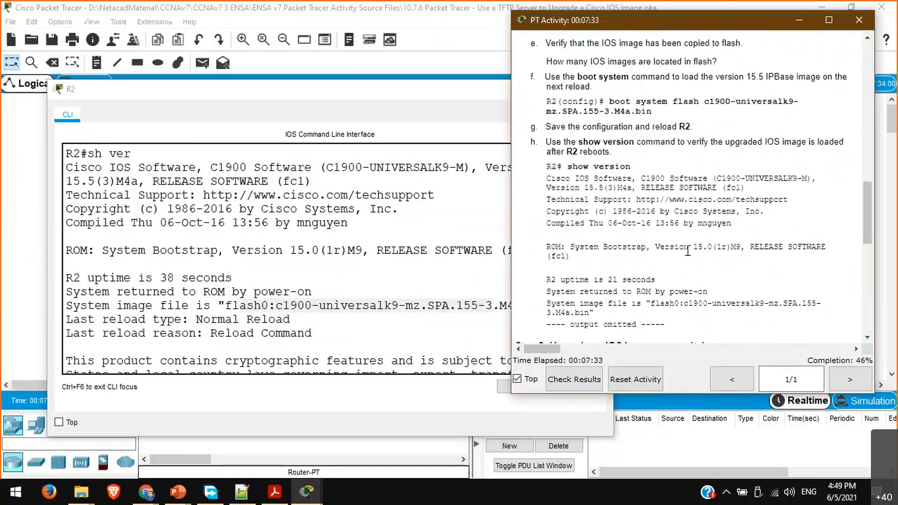
{"action": "scroll", "coordinate": [690, 257], "scroll_direction": "up", "scroll_amount": 4}
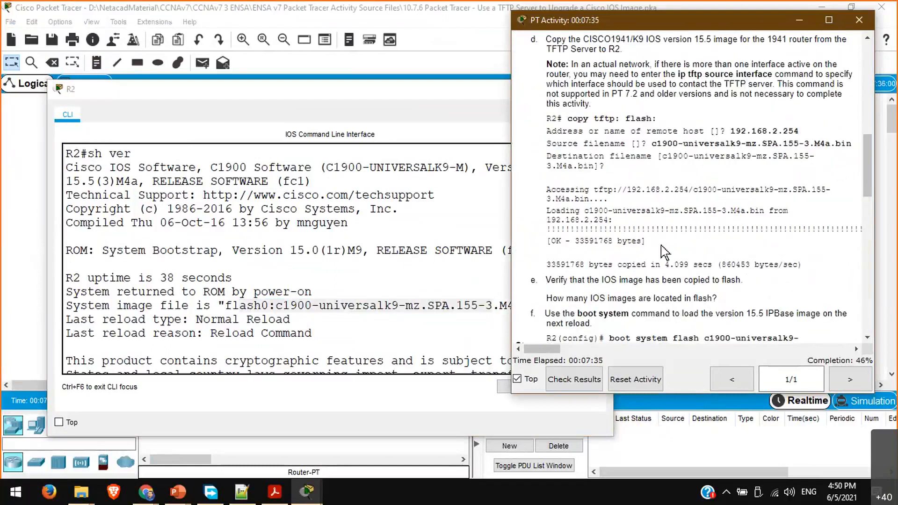
{"action": "scroll", "coordinate": [681, 251], "scroll_direction": "down", "scroll_amount": 11}
{"action": "left_click", "coordinate": [625, 281]}
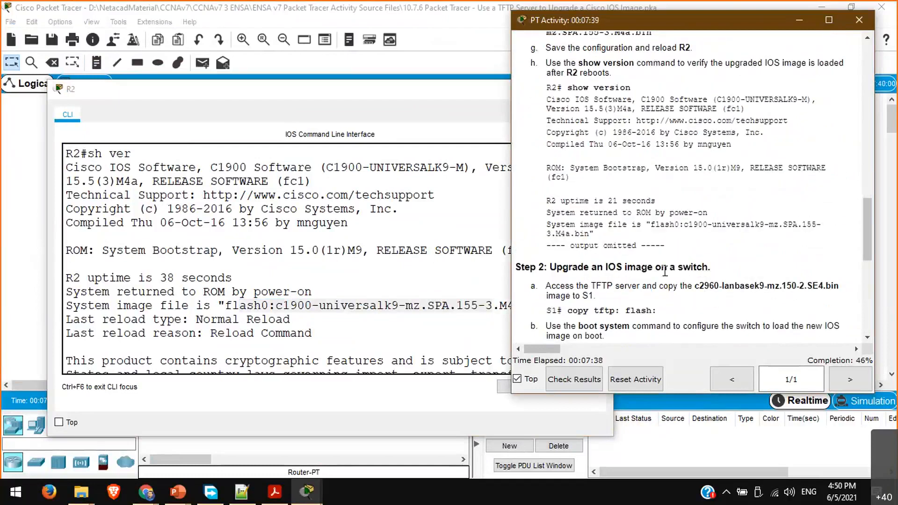
{"action": "scroll", "coordinate": [673, 267], "scroll_direction": "down", "scroll_amount": 3}
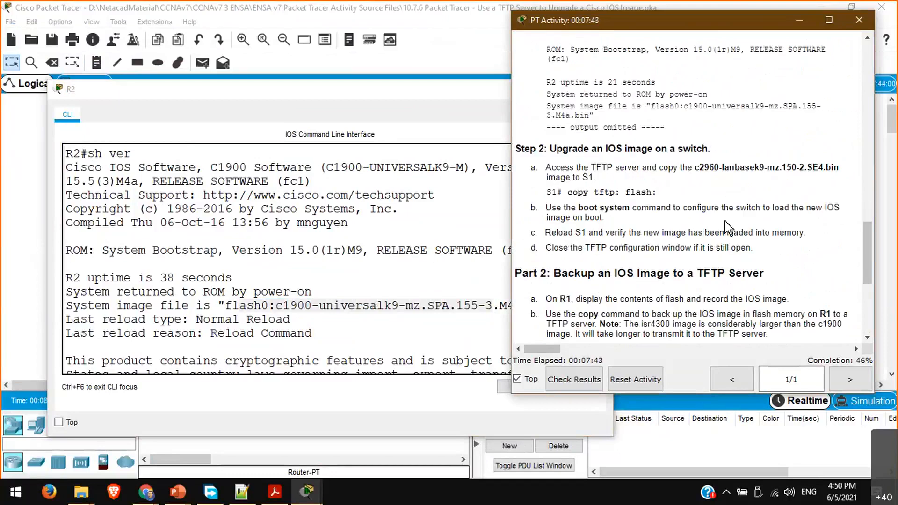
{"action": "scroll", "coordinate": [727, 228], "scroll_direction": "down", "scroll_amount": 3}
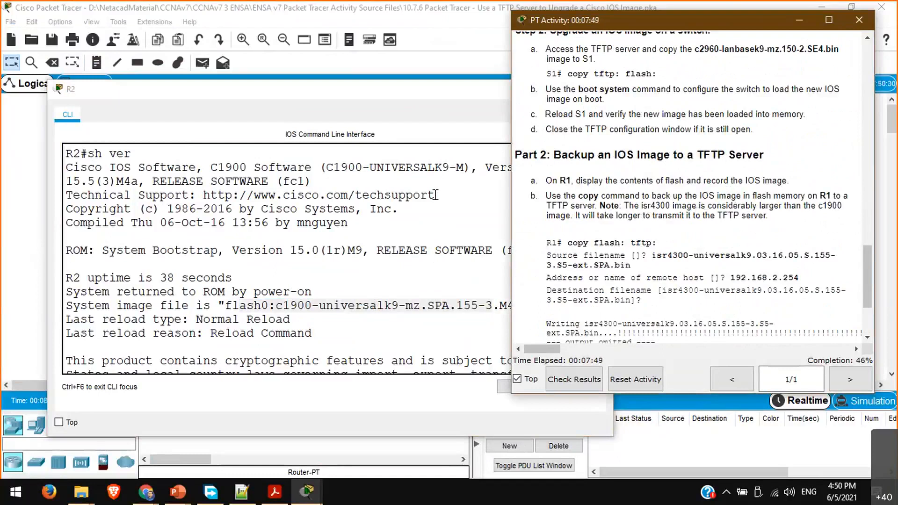
Close the activity instructions and R2's command line window to return to the network topology
{"action": "left_click_drag", "start_coordinate": [355, 251], "coordinate": [360, 250]}
{"action": "left_click", "coordinate": [850, 21]}
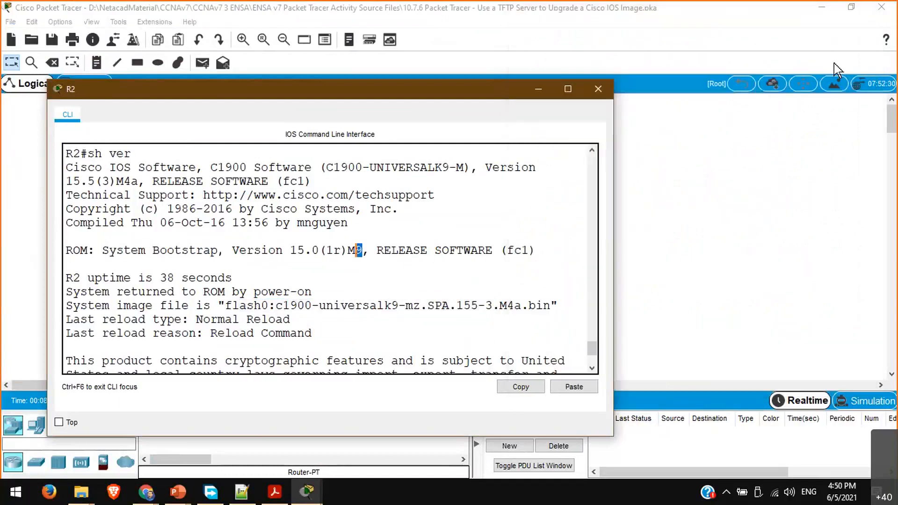
{"action": "left_click", "coordinate": [600, 89]}
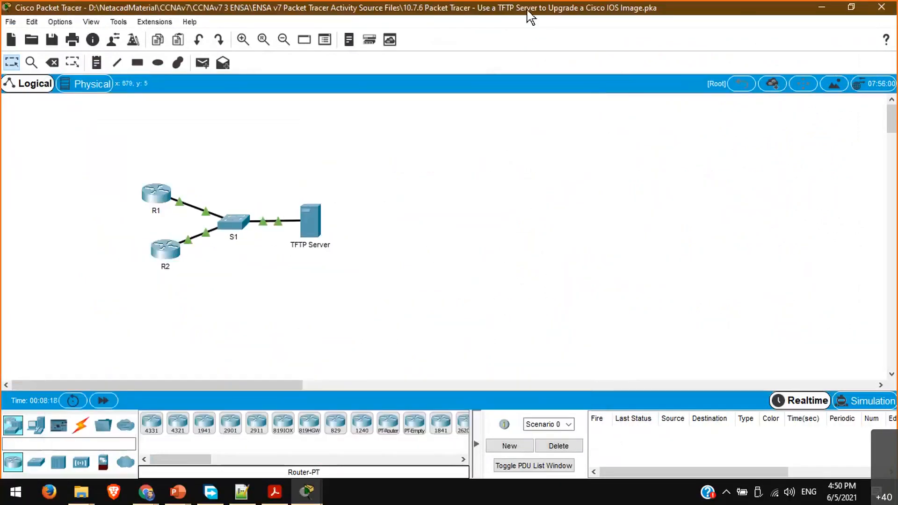
{"action": "left_click", "coordinate": [631, 15]}
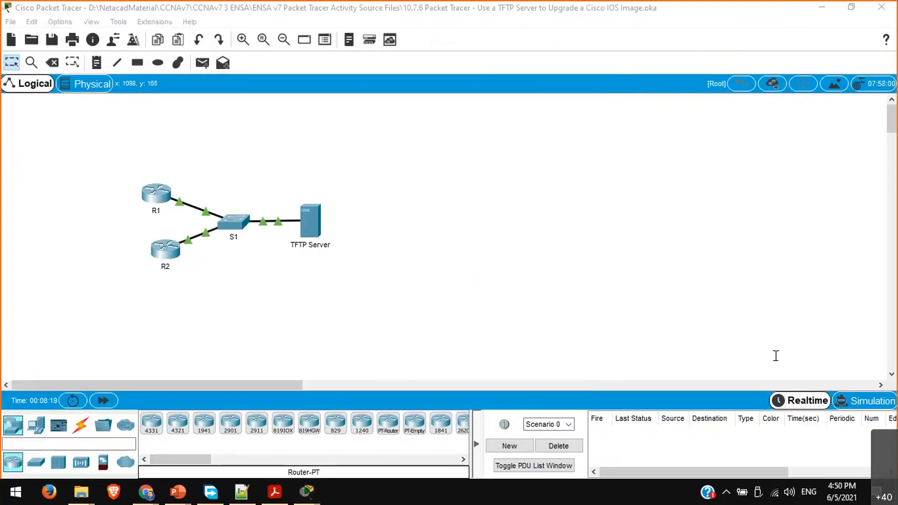